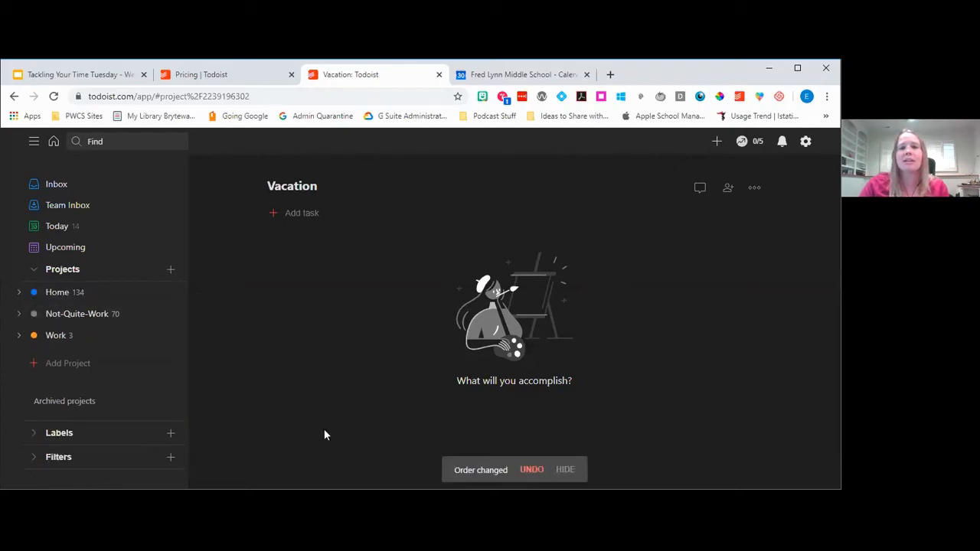
Step: Expand the Home project's sub-projects and open the Vacation project
{"action": "left_click", "coordinate": [19, 293]}
{"action": "scroll", "coordinate": [105, 313], "scroll_direction": "down", "scroll_amount": 2}
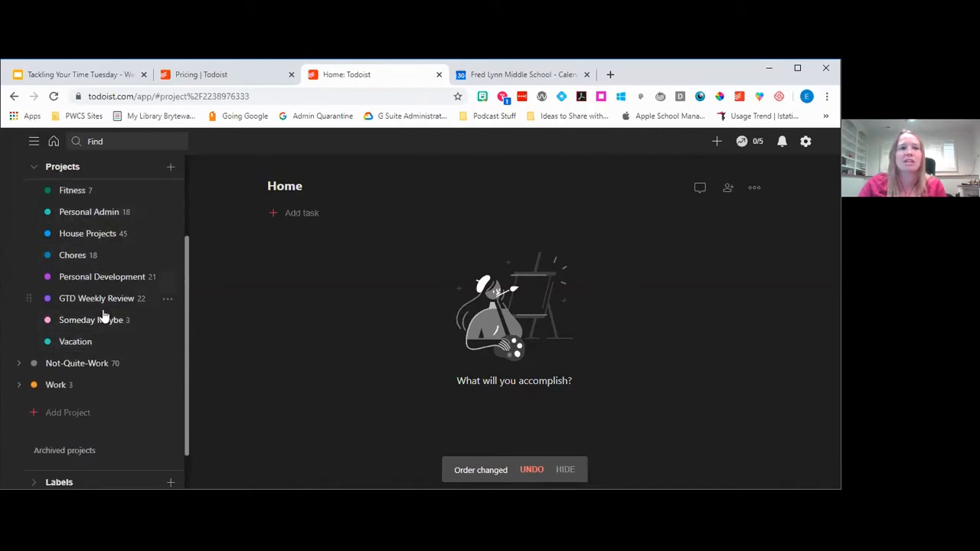
{"action": "scroll", "coordinate": [92, 245], "scroll_direction": "up", "scroll_amount": 1}
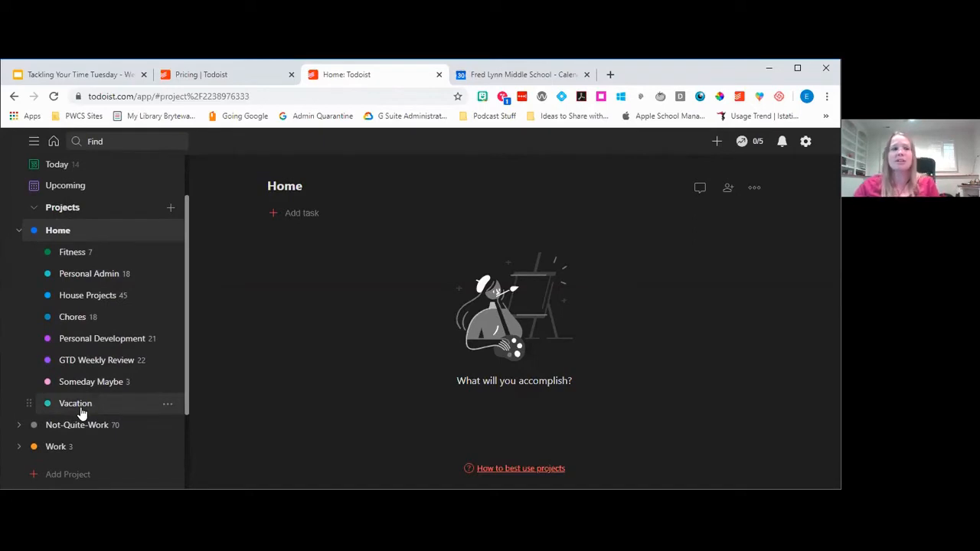
{"action": "left_click", "coordinate": [77, 403]}
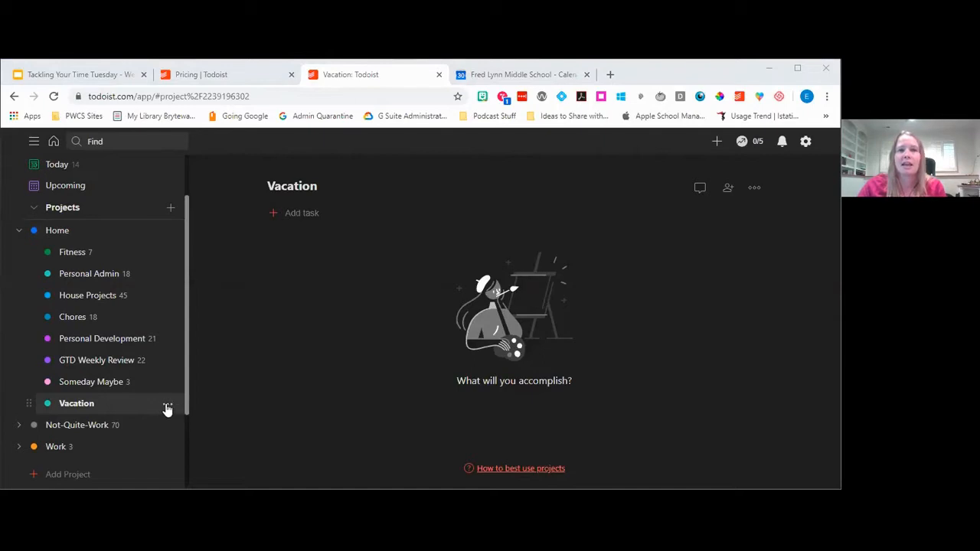
Step: Review the Vacation project's editable name, color and favorites settings, and leave without saving
{"action": "left_click", "coordinate": [167, 409]}
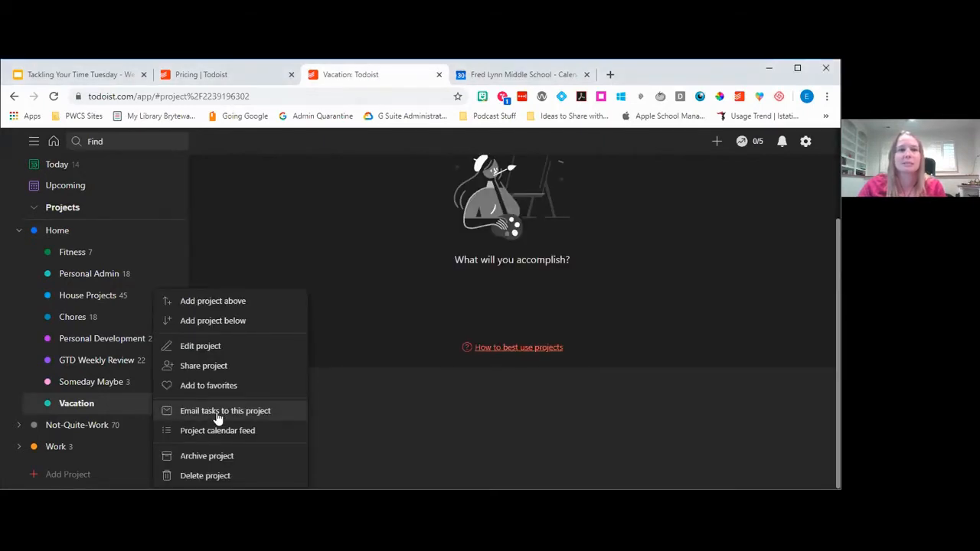
{"action": "left_click", "coordinate": [235, 351]}
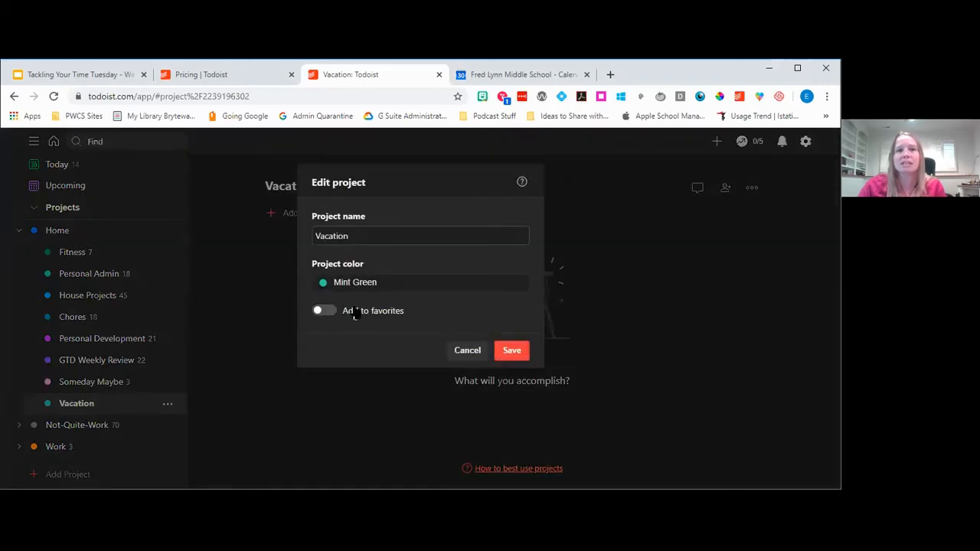
{"action": "left_click", "coordinate": [474, 350]}
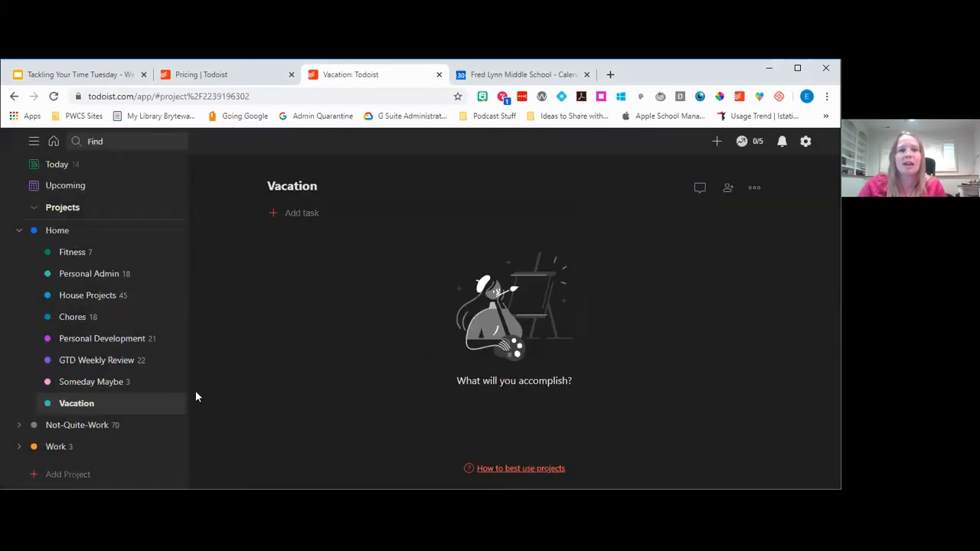
Step: Add the Vacation project to favorites and check the favorites list
{"action": "left_click", "coordinate": [175, 401]}
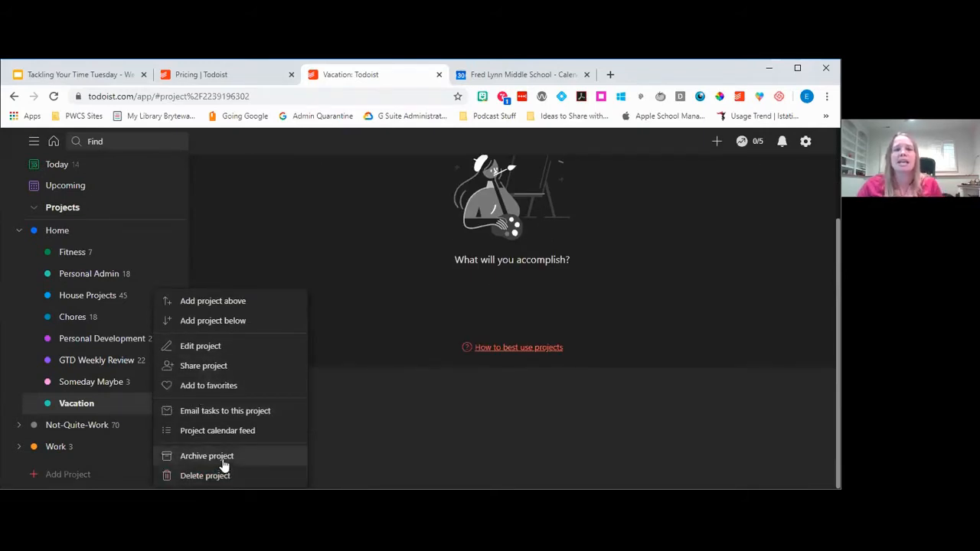
{"action": "left_click", "coordinate": [200, 386]}
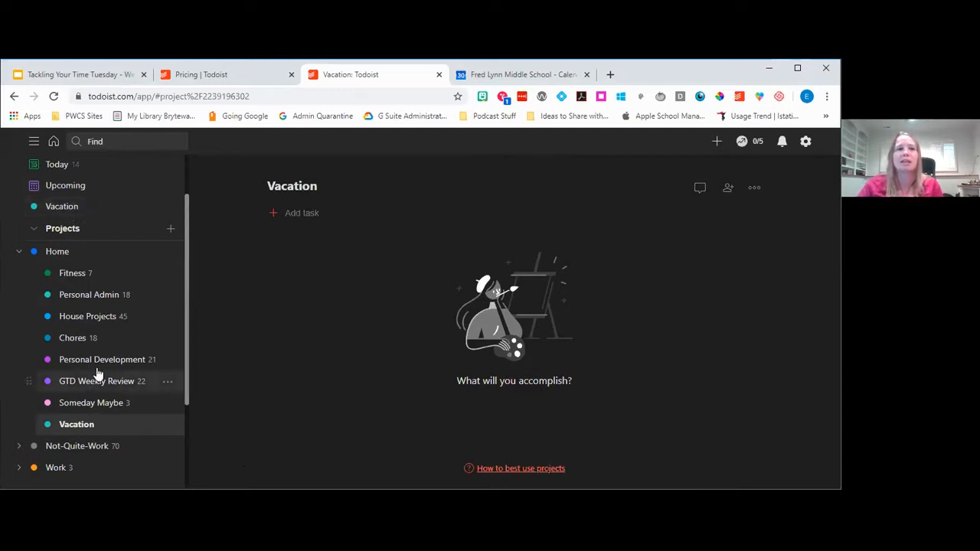
{"action": "scroll", "coordinate": [92, 344], "scroll_direction": "up", "scroll_amount": 2}
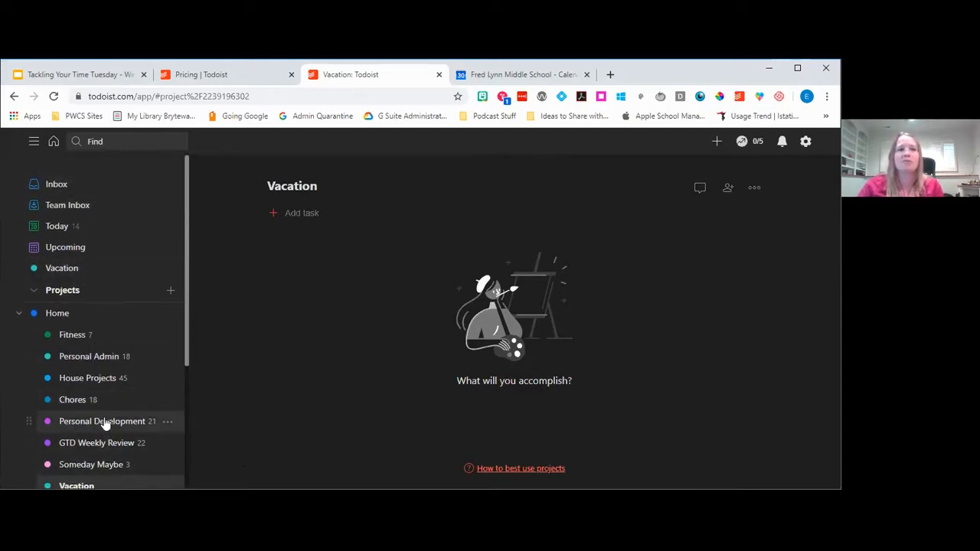
Step: View the Vacation project's sharing options for inviting collaborators, and close them without inviting anyone
{"action": "scroll", "coordinate": [96, 406], "scroll_direction": "down", "scroll_amount": 2}
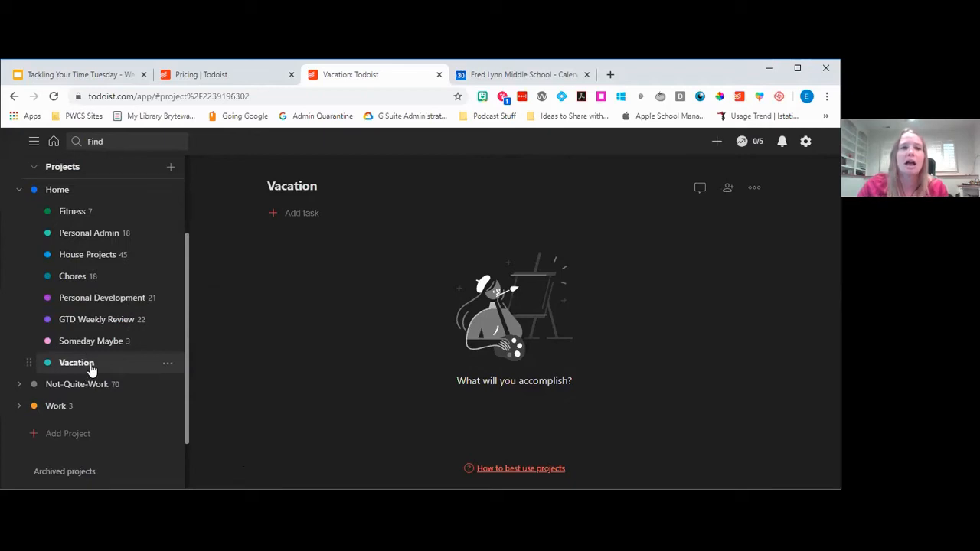
{"action": "left_click", "coordinate": [163, 365]}
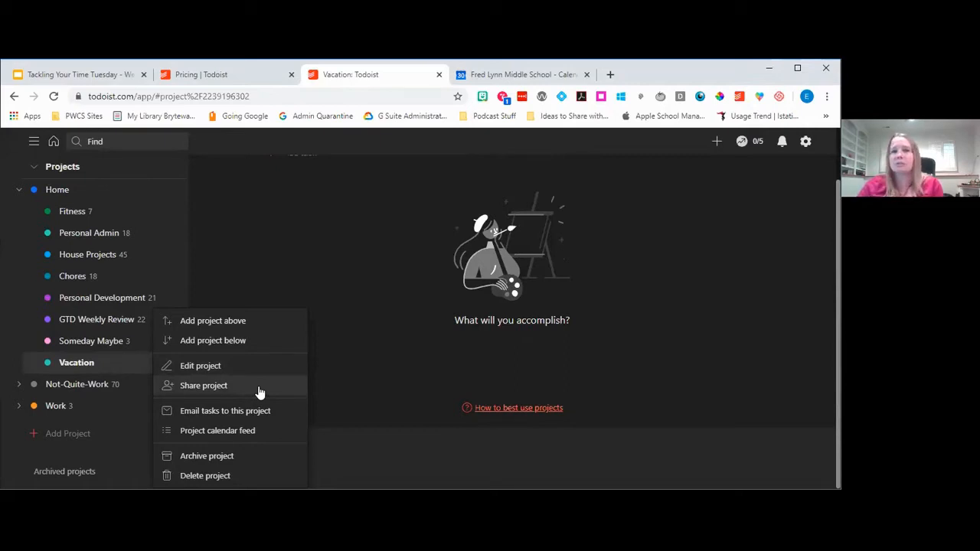
{"action": "left_click", "coordinate": [237, 386]}
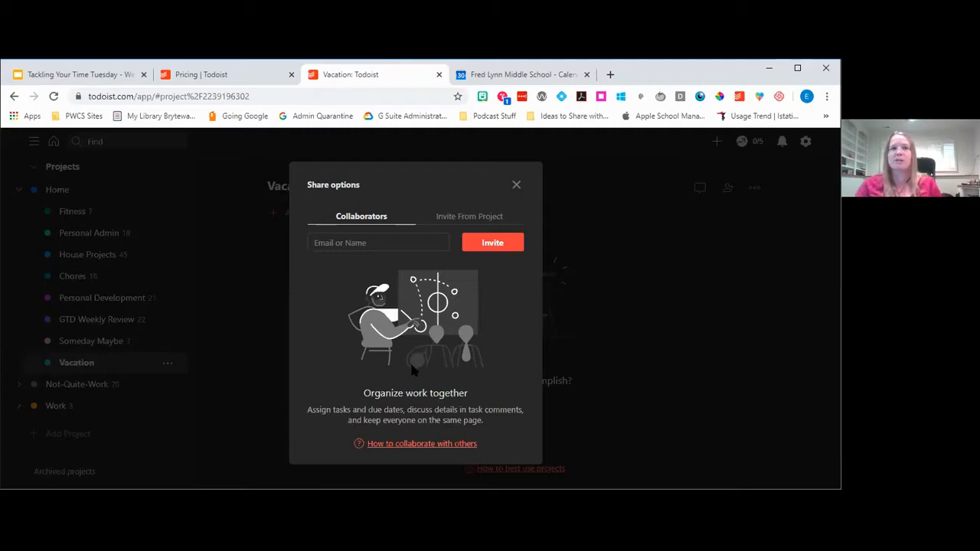
{"action": "left_click", "coordinate": [516, 187]}
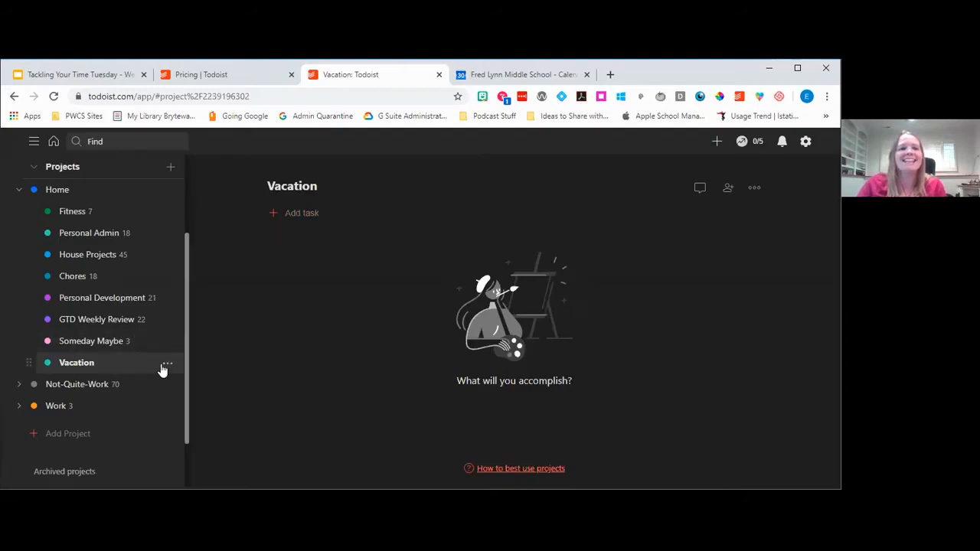
Step: Move the Vacation project to the first position among Home's sub-projects, above Fitness
{"action": "left_click", "coordinate": [167, 364]}
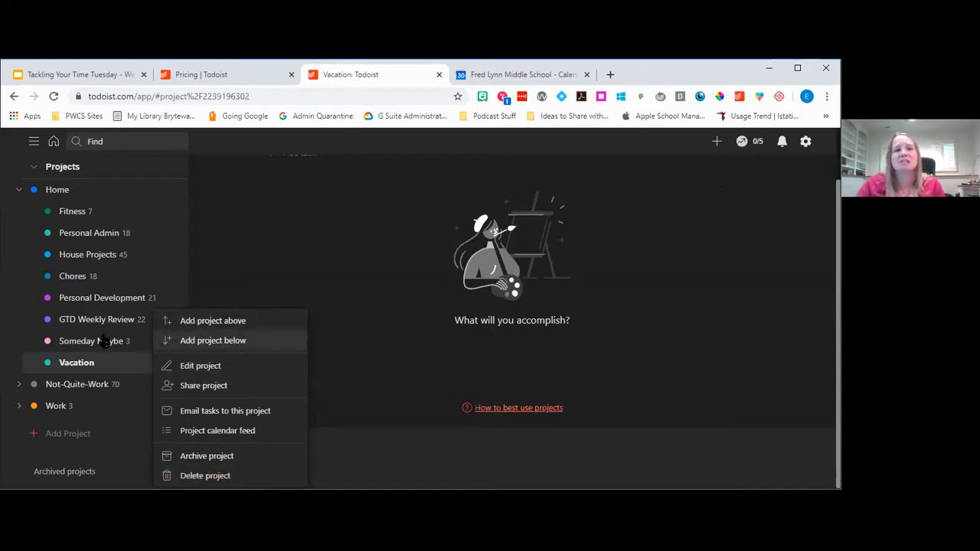
{"action": "left_click_drag", "start_coordinate": [27, 363], "coordinate": [25, 227]}
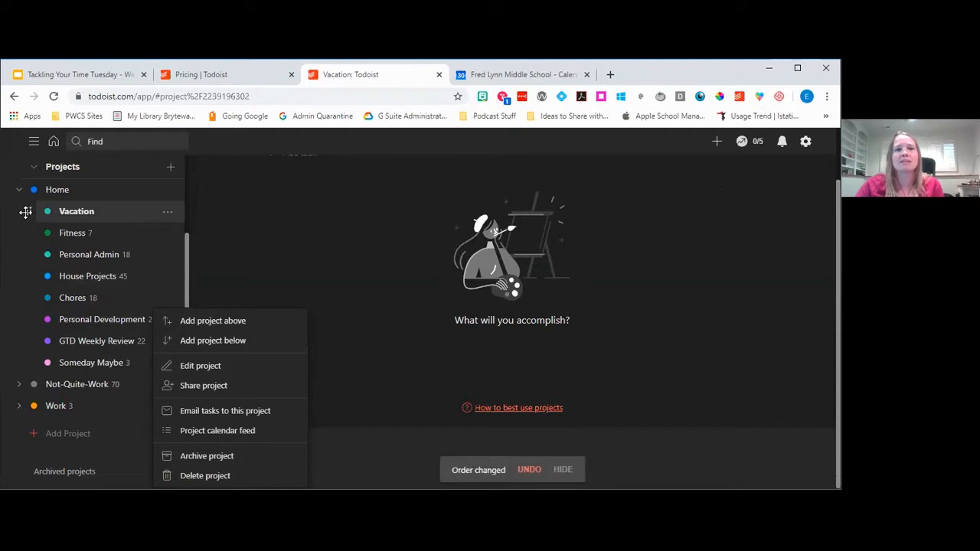
{"action": "left_click", "coordinate": [287, 245]}
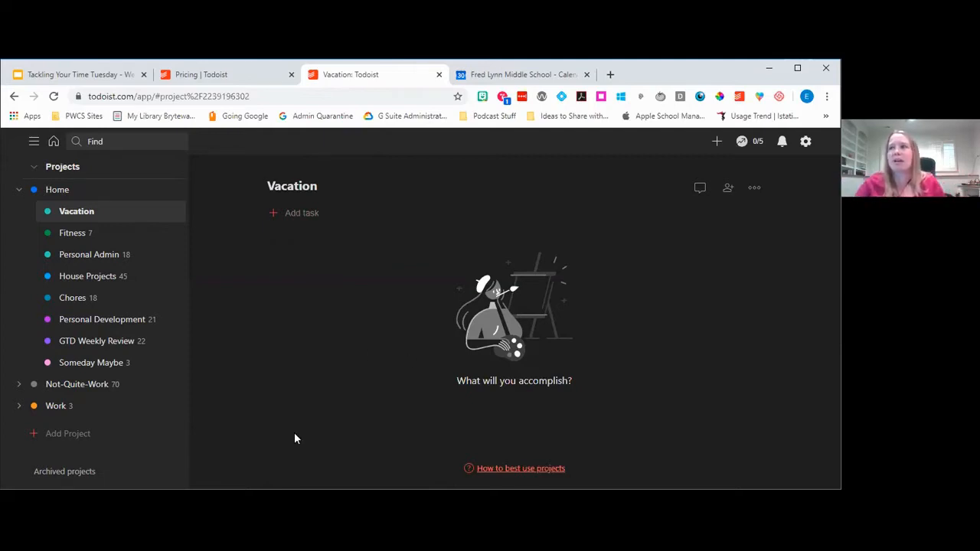
Step: Add a section named "Prepare" to the Vacation project
{"action": "mouse_move", "coordinate": [498, 243]}
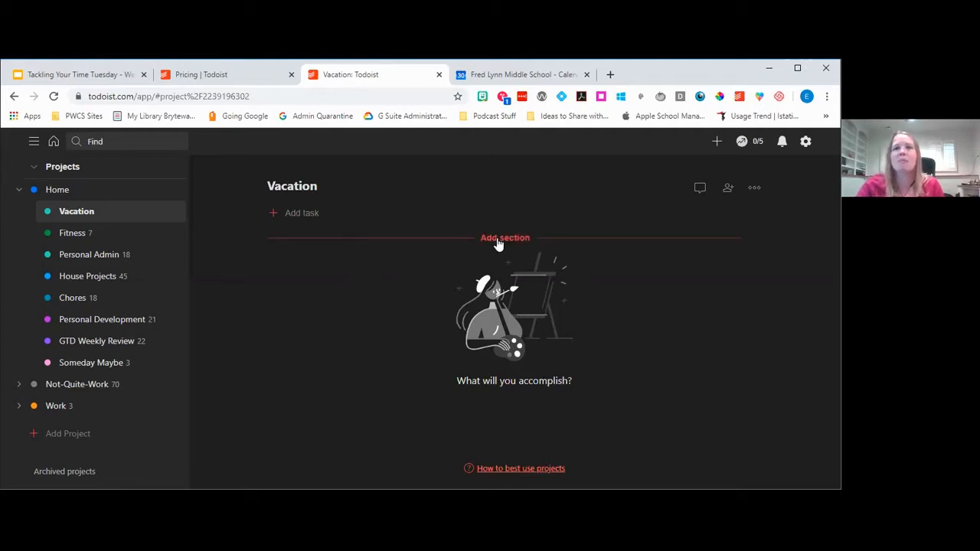
{"action": "left_click", "coordinate": [497, 238]}
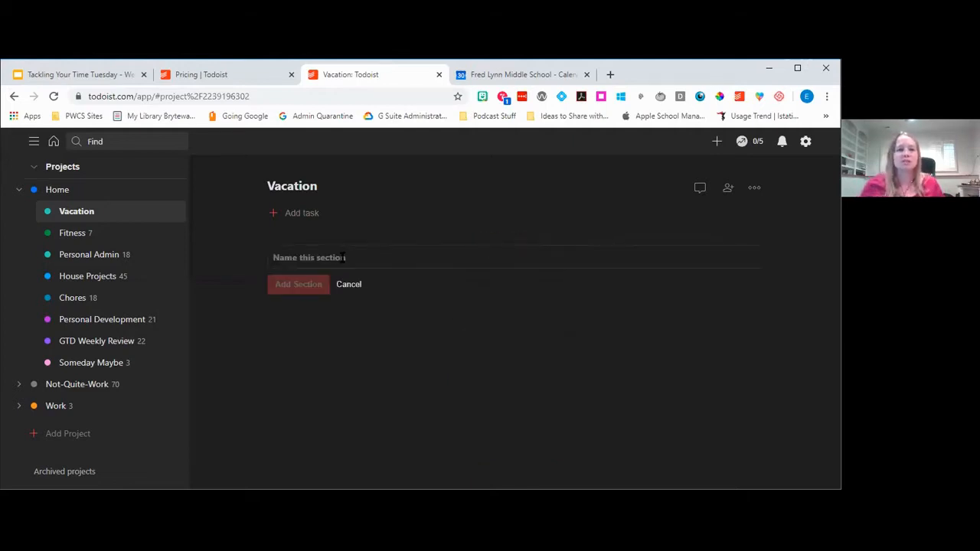
{"action": "type", "text": "Prepare"}
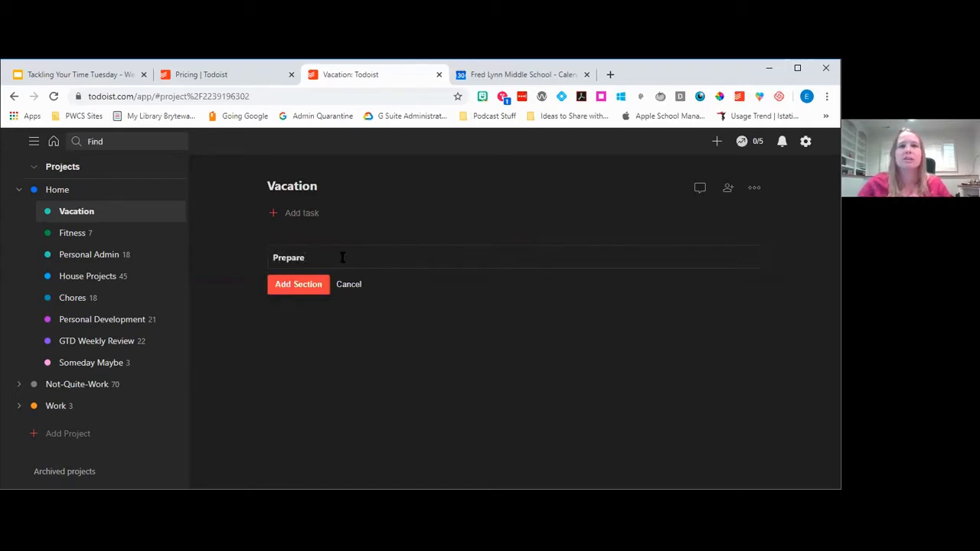
{"action": "left_click", "coordinate": [306, 284]}
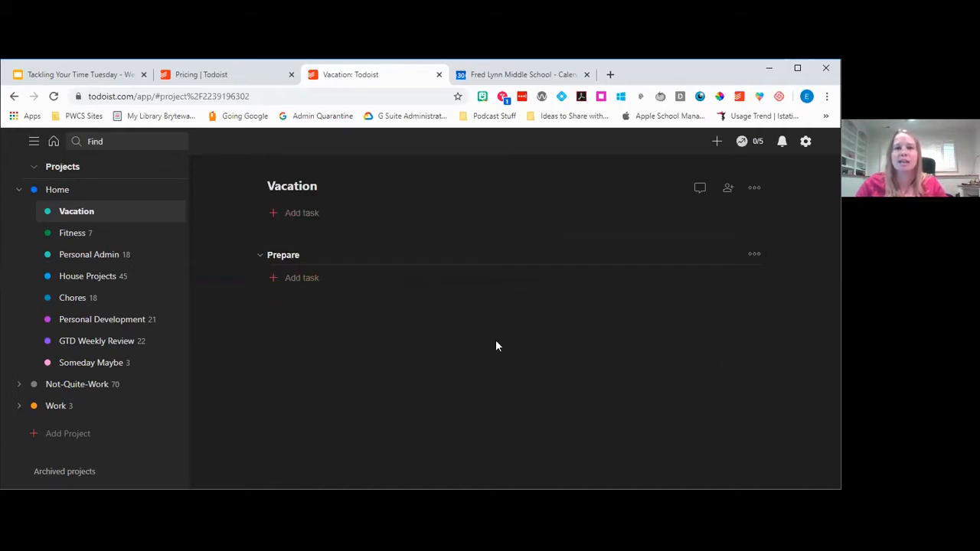
Step: Add a section named "Activities" below the Prepare section
{"action": "mouse_move", "coordinate": [480, 313]}
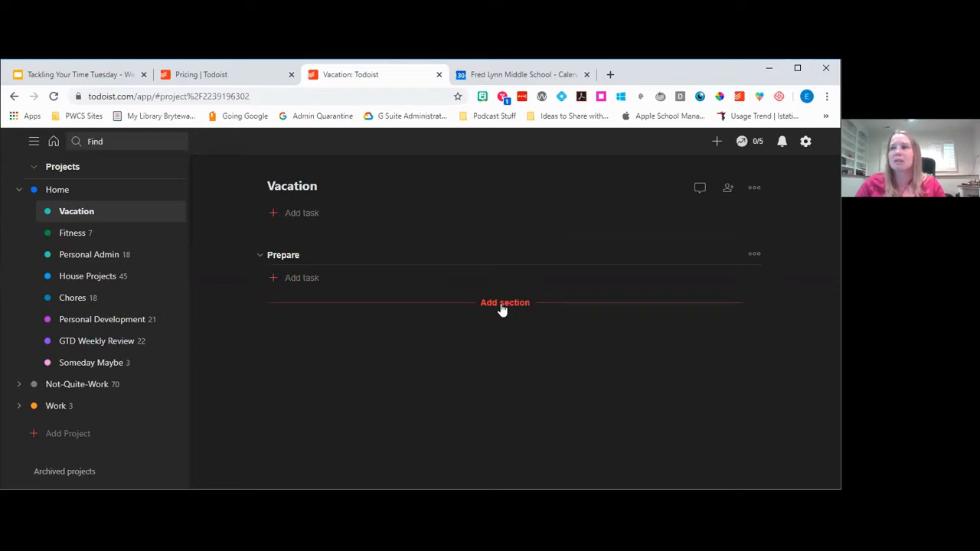
{"action": "left_click", "coordinate": [502, 306]}
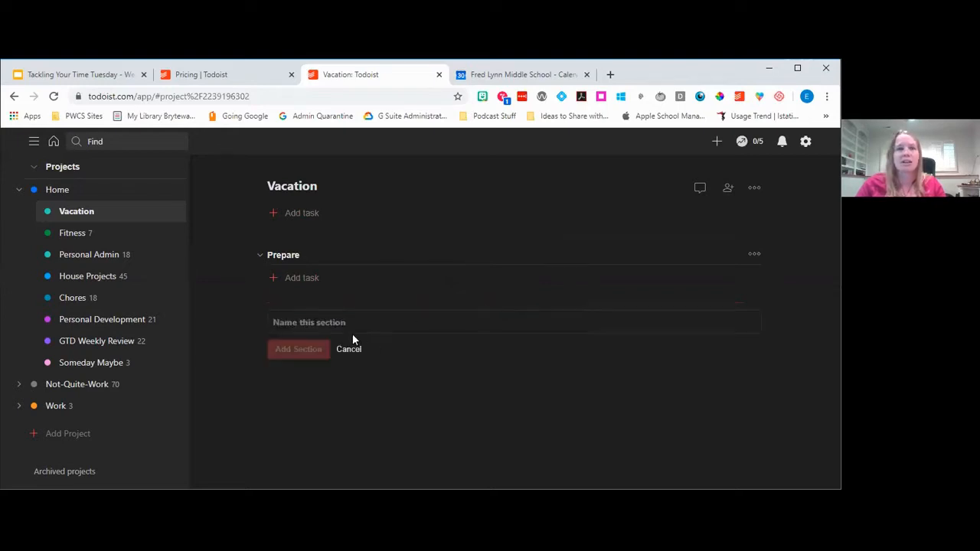
{"action": "type", "text": "Activities"}
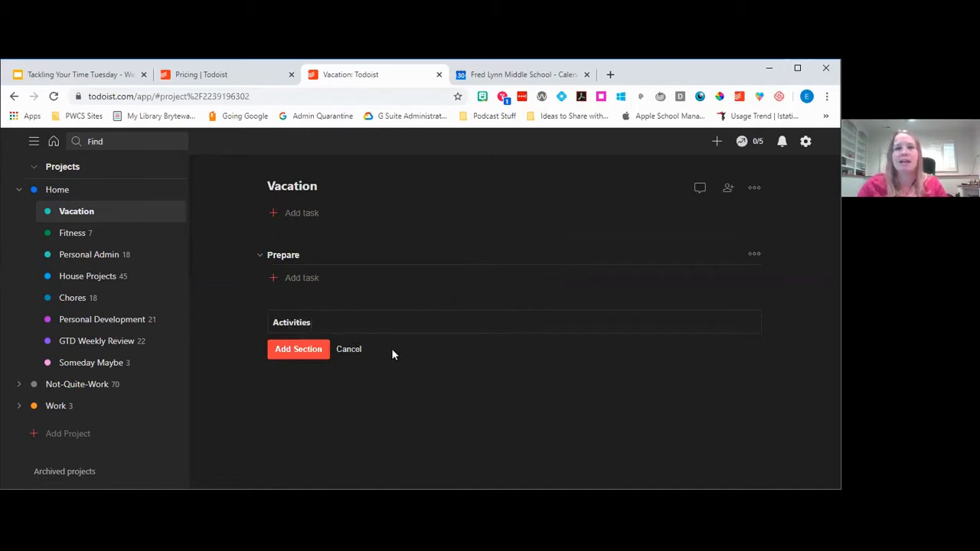
{"action": "left_click", "coordinate": [304, 355]}
Step: Add a section named "Restaurants" below the Activities section
{"action": "left_click", "coordinate": [505, 368]}
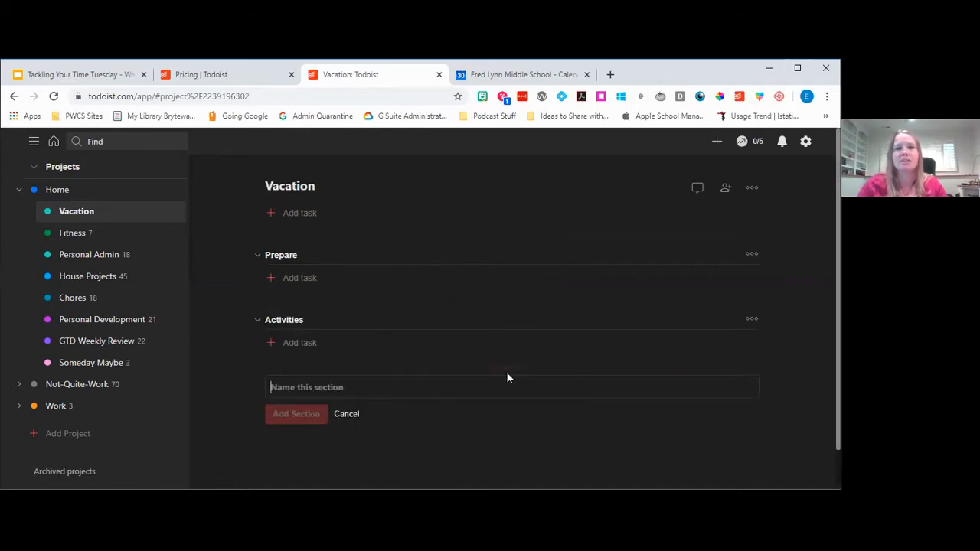
{"action": "type", "text": "Restaurants"}
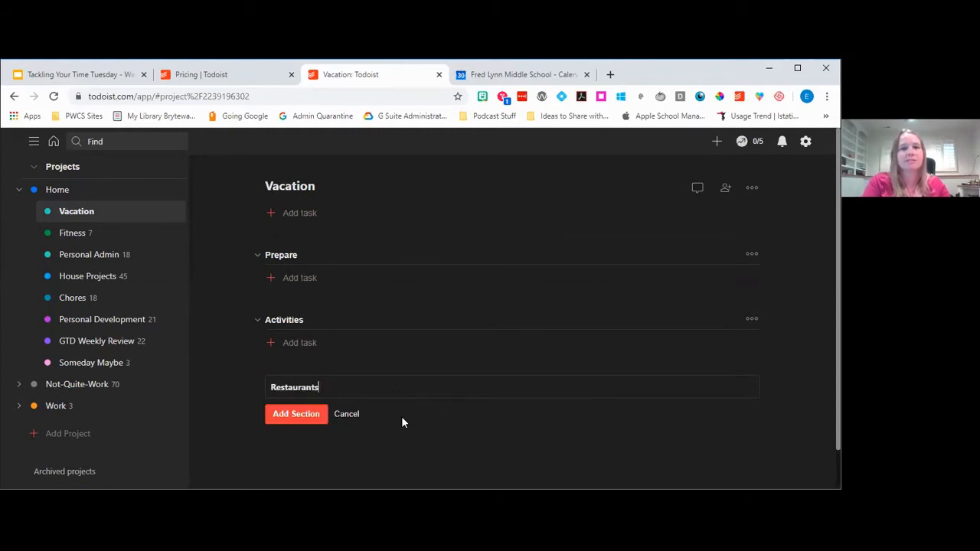
{"action": "left_click", "coordinate": [305, 414]}
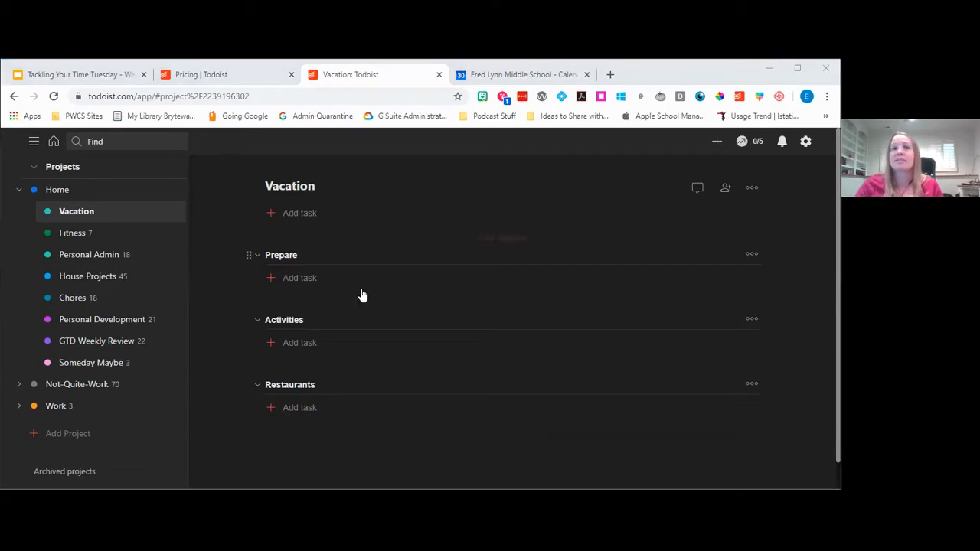
Step: Look over the Vacation project's available actions and its comments area, and close both without adding anything
{"action": "left_click", "coordinate": [751, 189]}
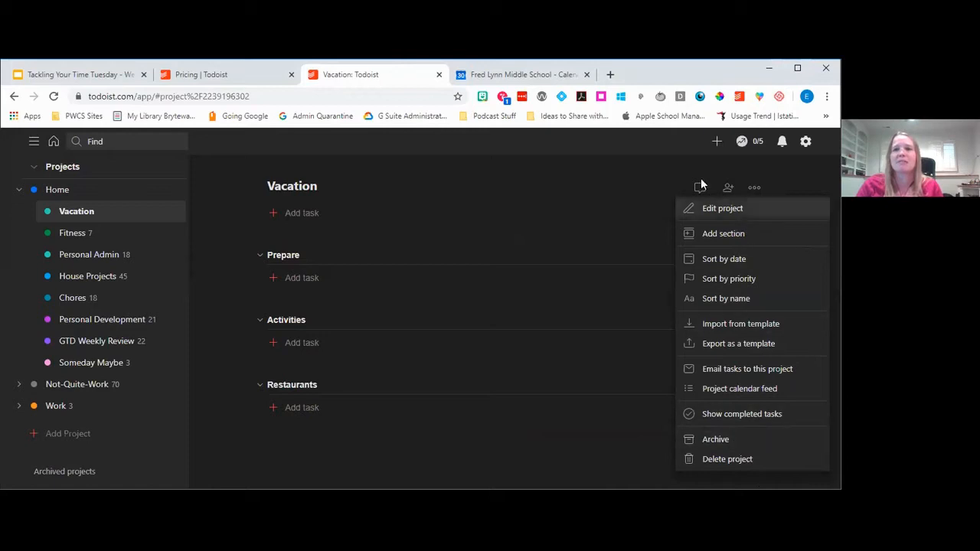
{"action": "left_click", "coordinate": [589, 178]}
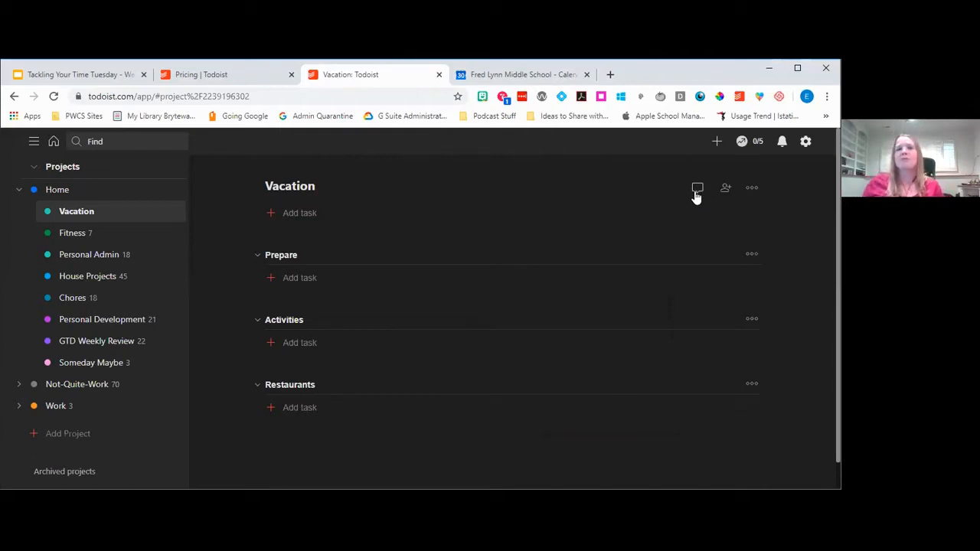
{"action": "left_click", "coordinate": [697, 192]}
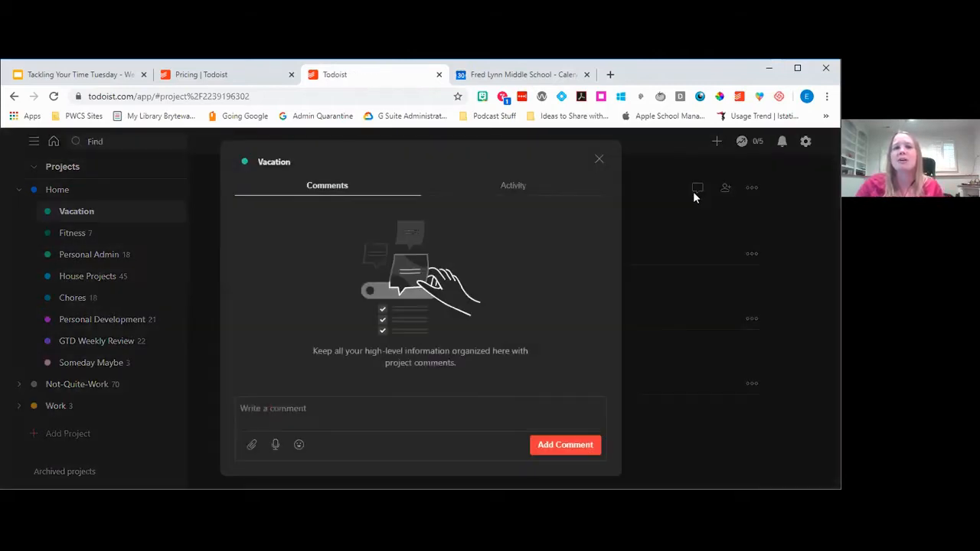
{"action": "left_click", "coordinate": [385, 414]}
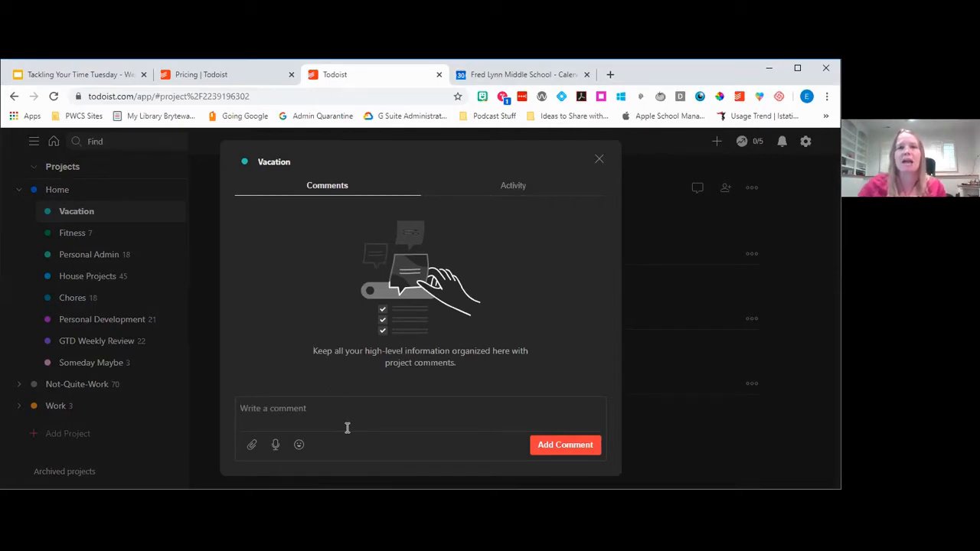
{"action": "left_click", "coordinate": [599, 158]}
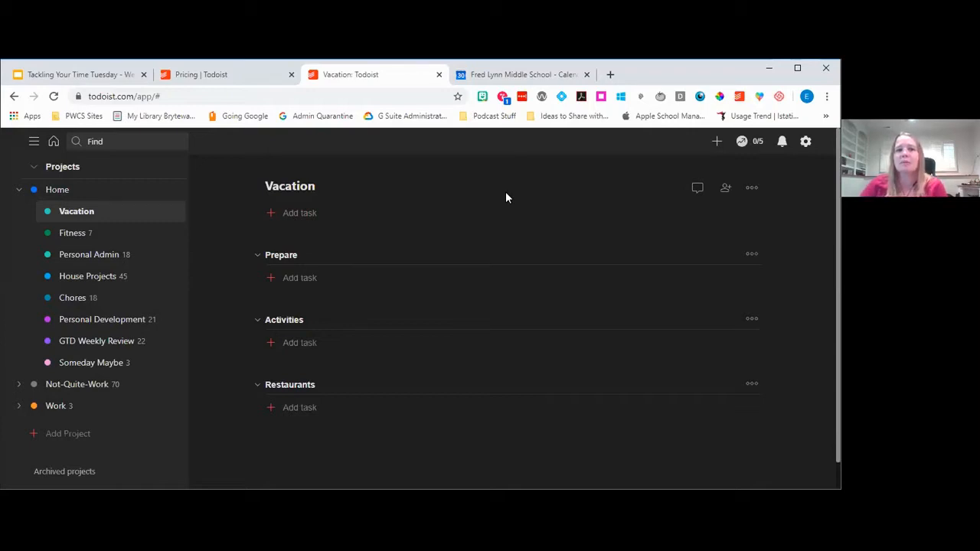
Step: Add a task named "Pack" to the Prepare section
{"action": "left_click", "coordinate": [301, 282]}
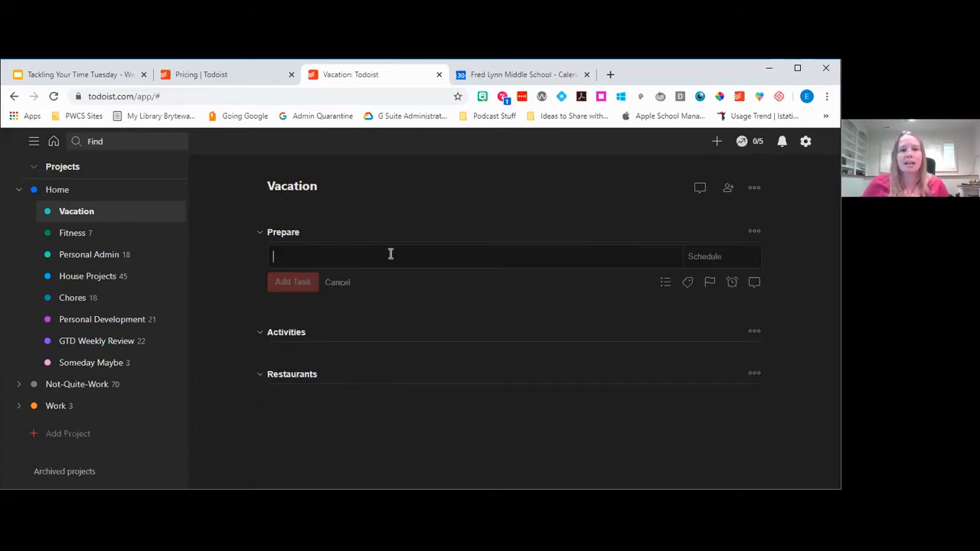
{"action": "type", "text": "Pack"}
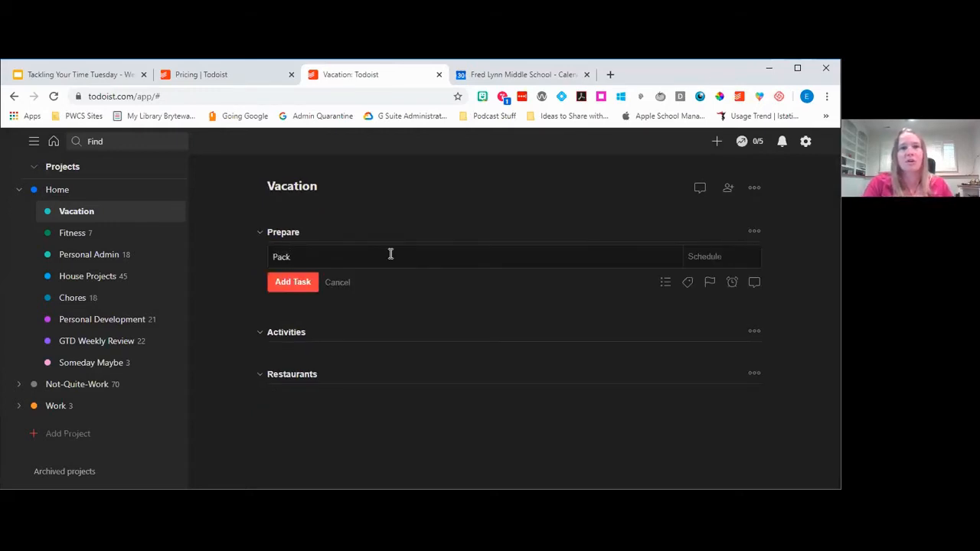
{"action": "left_click", "coordinate": [308, 283]}
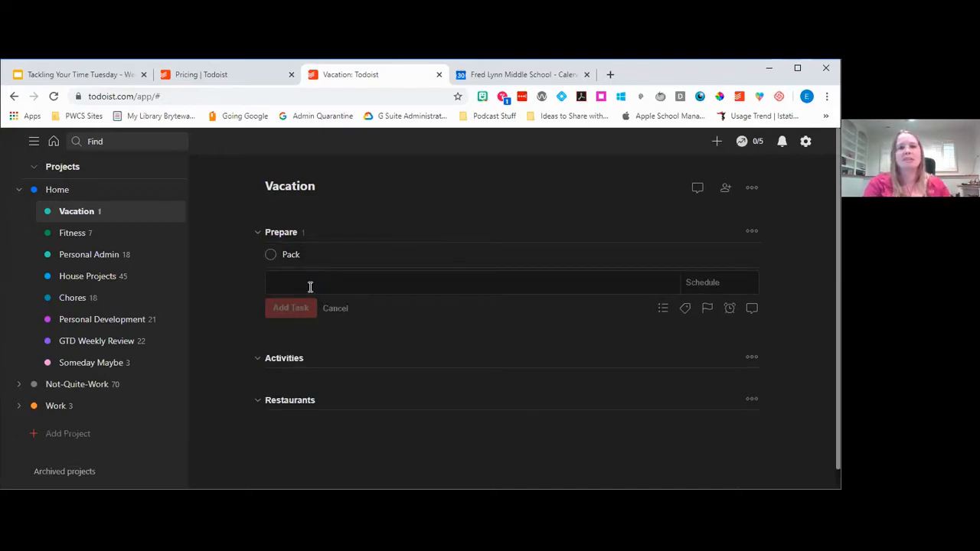
Step: Add two more tasks to the Prepare section, named "Fit into new dress" and "Research some hotels"
{"action": "type", "text": "Fit"}
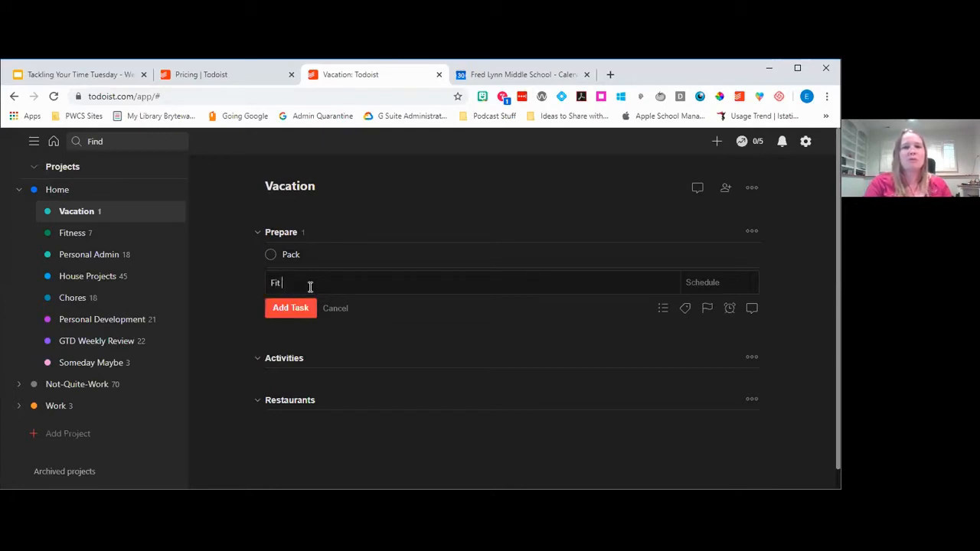
{"action": "type", "text": " into new dress"}
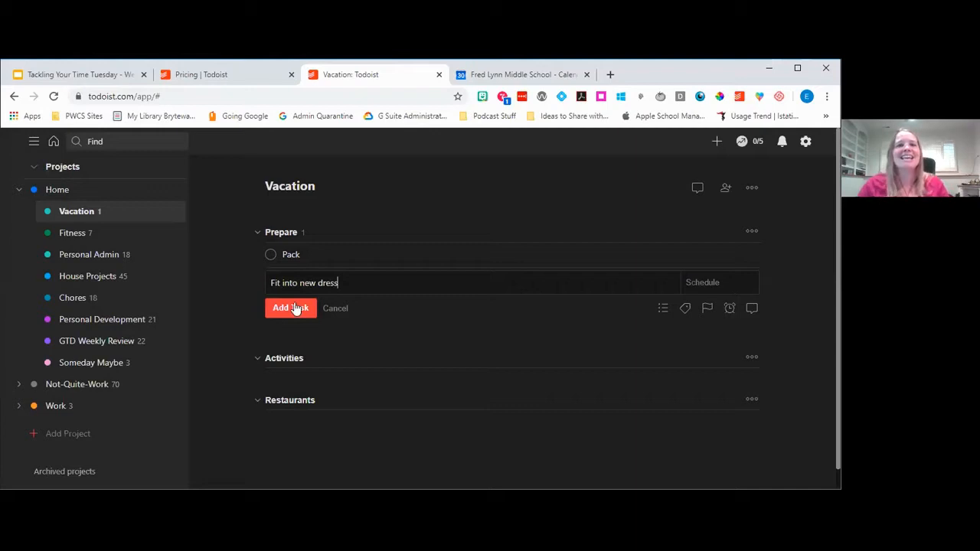
{"action": "left_click", "coordinate": [301, 308]}
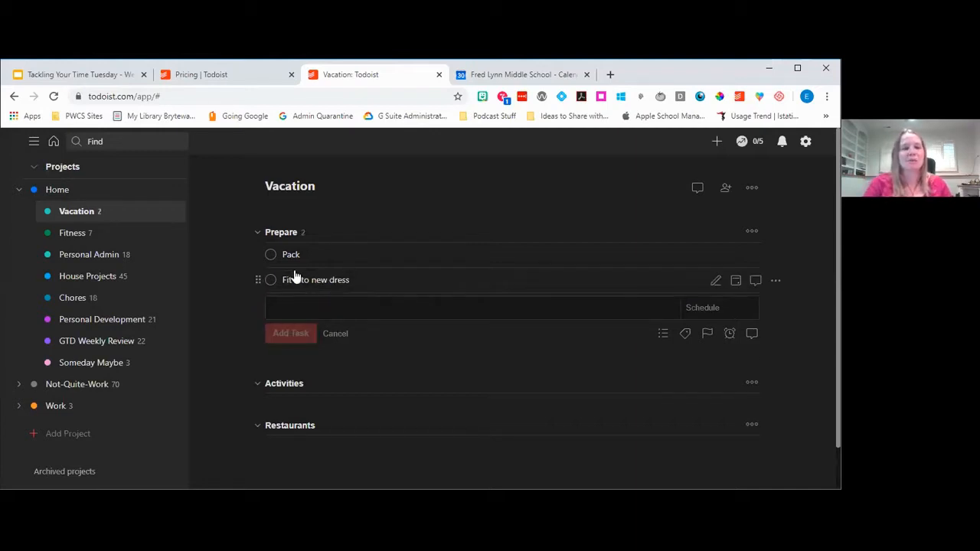
{"action": "type", "text": "Research some hotels"}
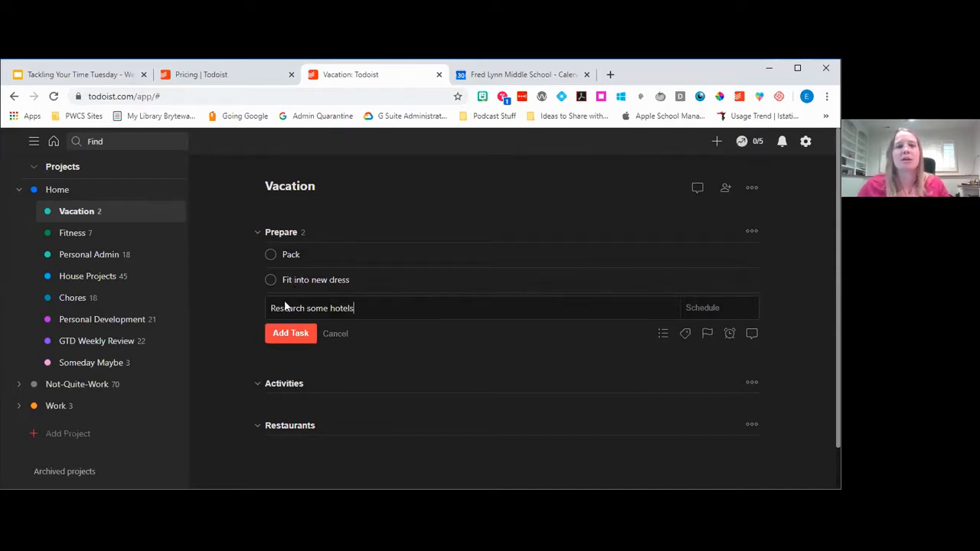
{"action": "left_click", "coordinate": [298, 336]}
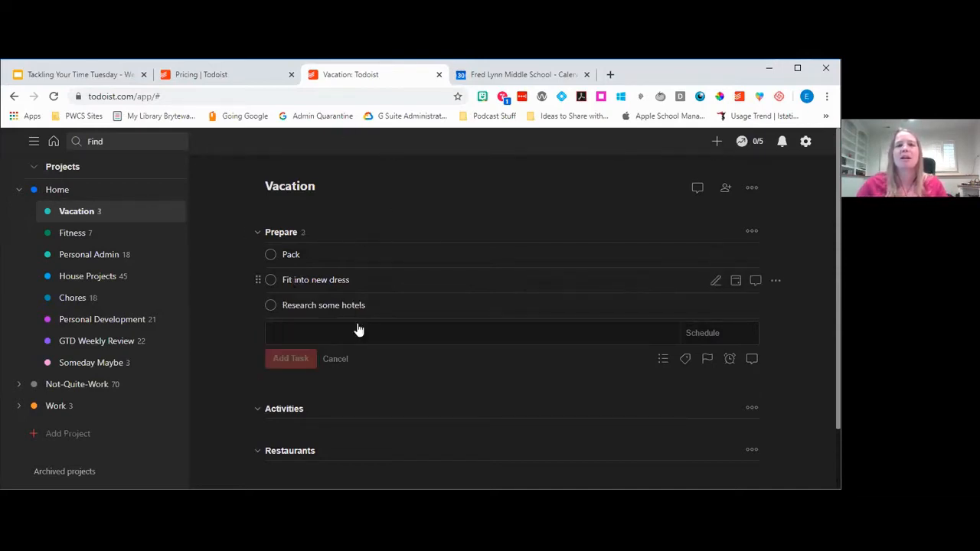
Step: Open the Pack task and add a sub-task named "8 pairs of socks"
{"action": "left_click", "coordinate": [295, 257]}
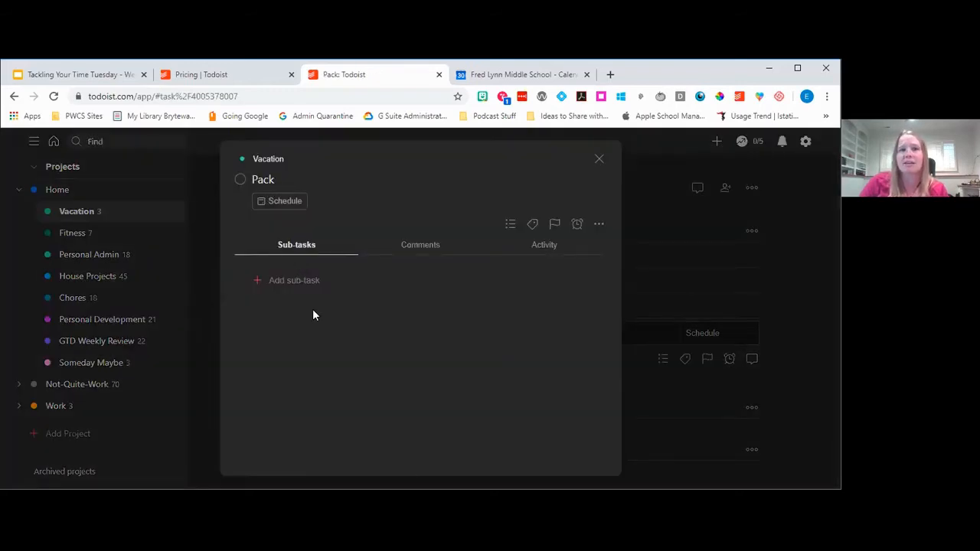
{"action": "left_click", "coordinate": [598, 159]}
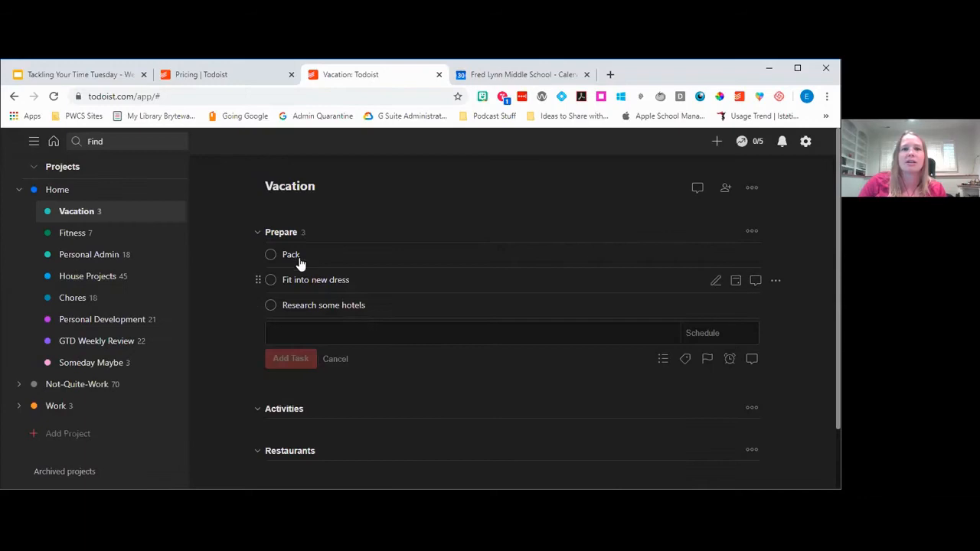
{"action": "left_click", "coordinate": [298, 255]}
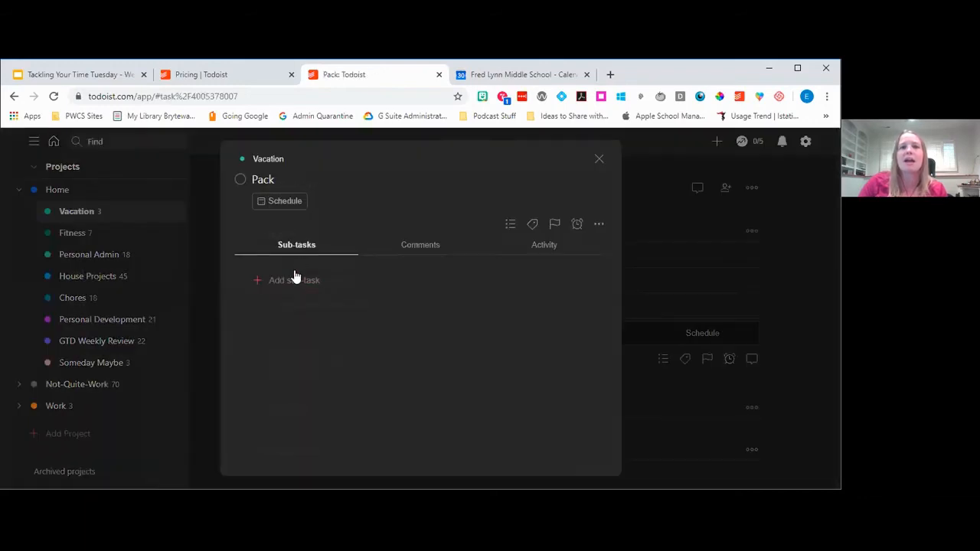
{"action": "left_click", "coordinate": [298, 283]}
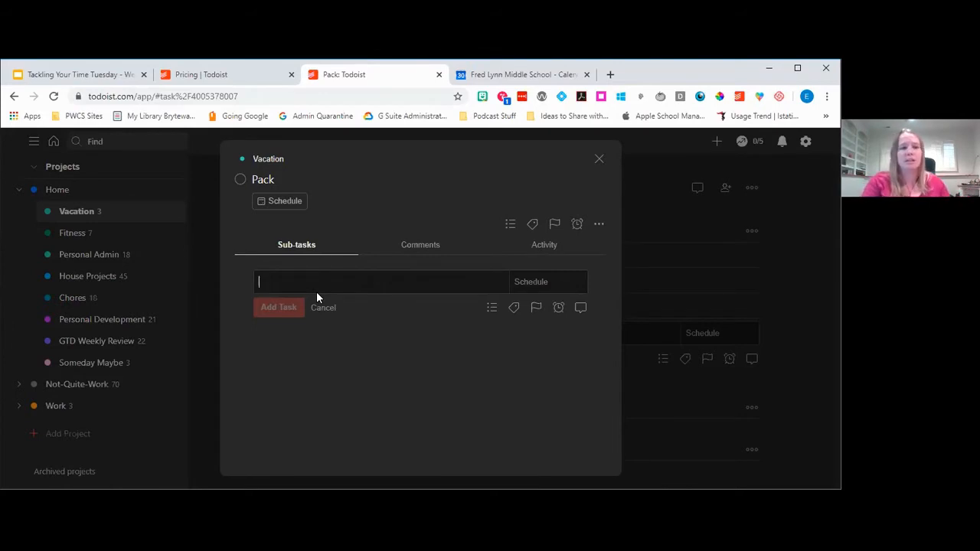
{"action": "type", "text": "8 pairs of socks"}
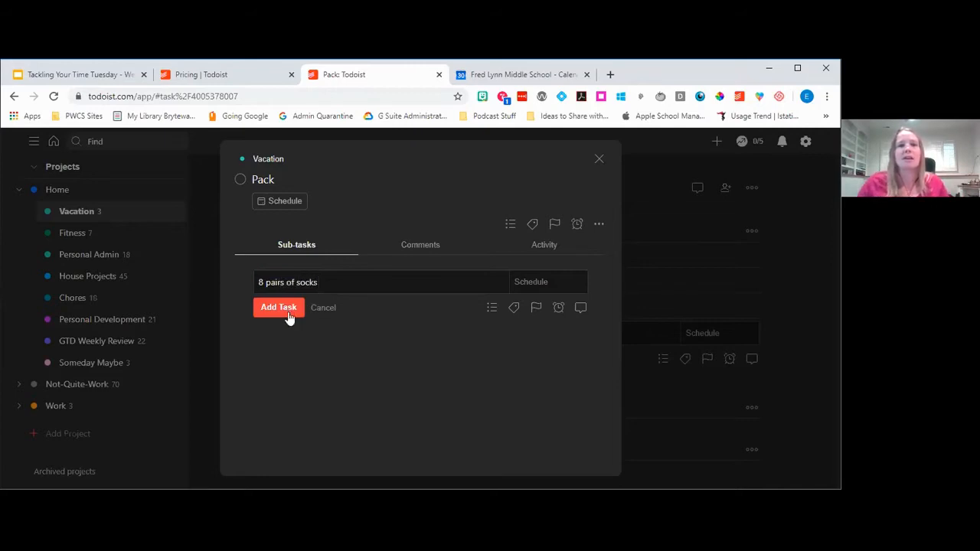
{"action": "left_click", "coordinate": [285, 311]}
Step: Add the sub-tasks "red socks", "blue socks" and "green socks" under "8 pairs of socks", and return to the project
{"action": "left_click", "coordinate": [312, 284]}
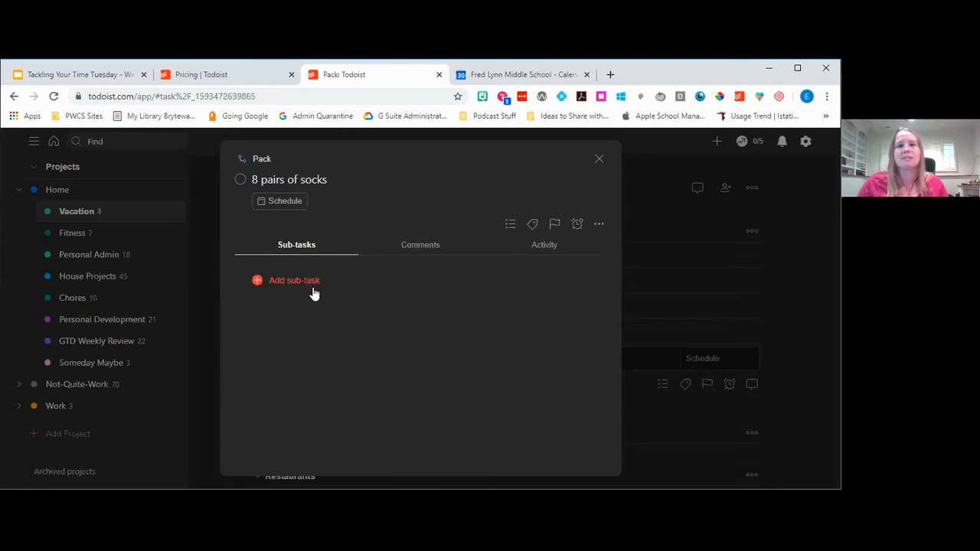
{"action": "left_click", "coordinate": [301, 283]}
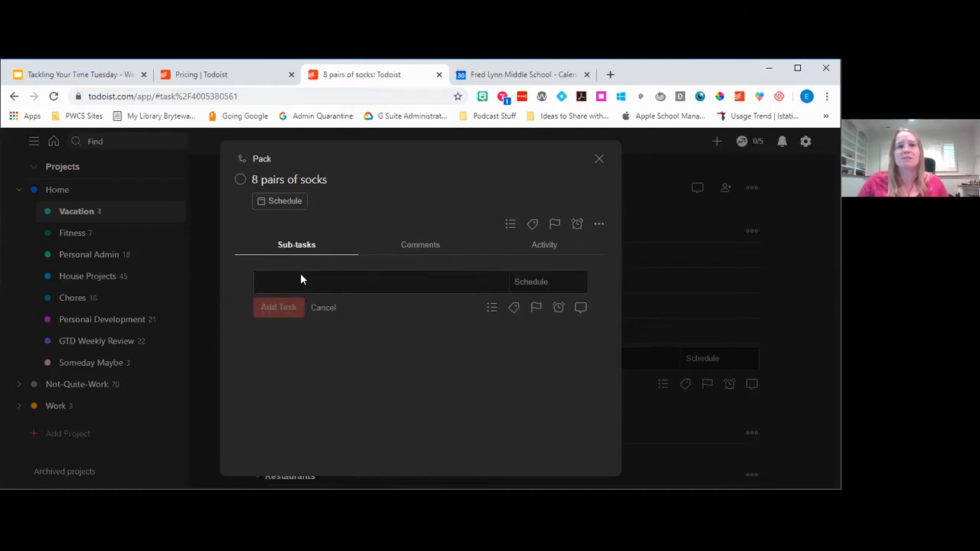
{"action": "type", "text": "red socks"}
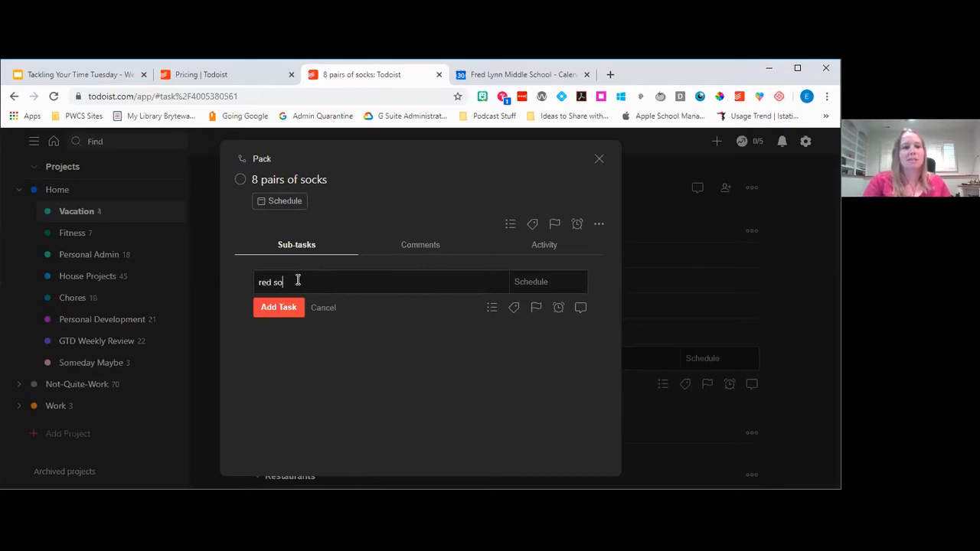
{"action": "left_click", "coordinate": [284, 308]}
{"action": "type", "text": "blue socks"}
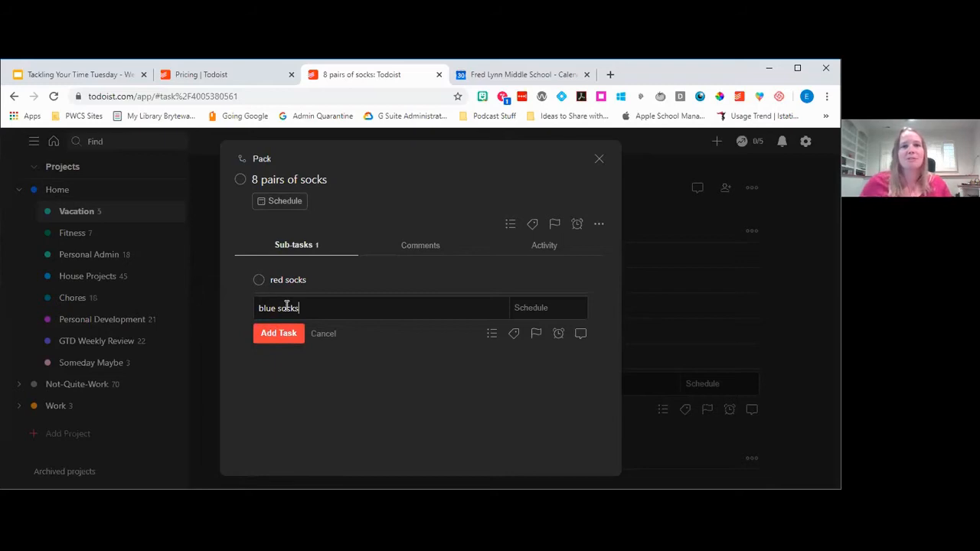
{"action": "left_click", "coordinate": [282, 334]}
{"action": "type", "text": "green socks"}
{"action": "left_click", "coordinate": [284, 359]}
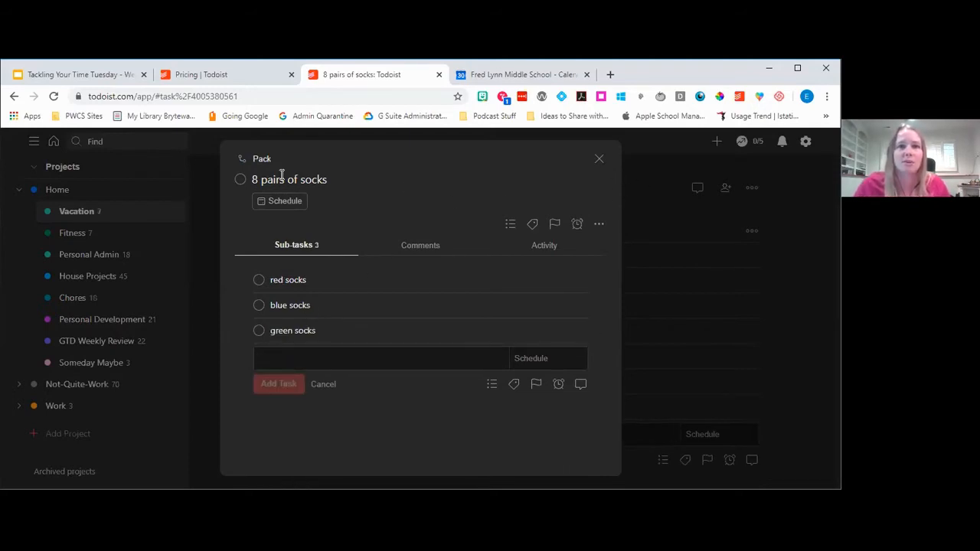
{"action": "left_click", "coordinate": [599, 160]}
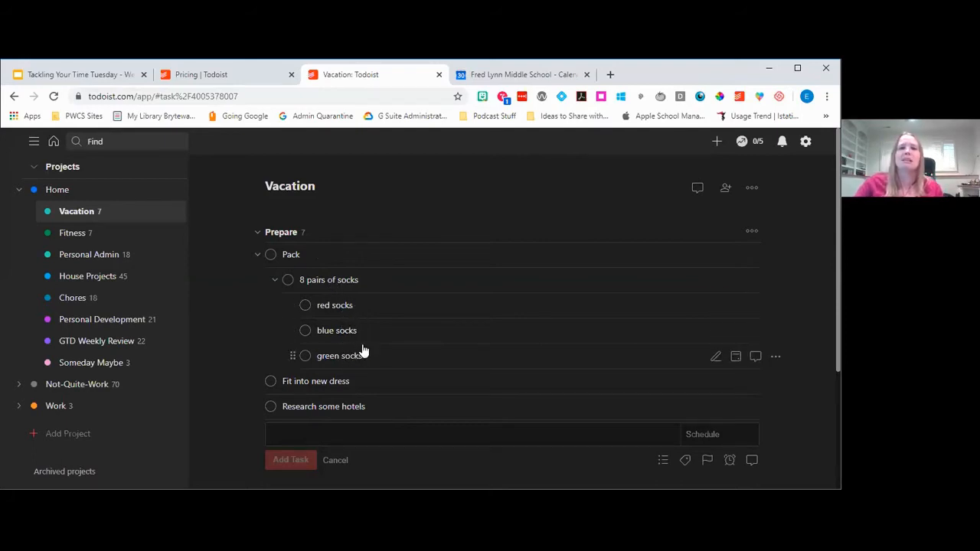
Step: Complete the sock sub-tasks and their parent "8 pairs of socks", leaving the Pack task open
{"action": "left_click", "coordinate": [304, 357]}
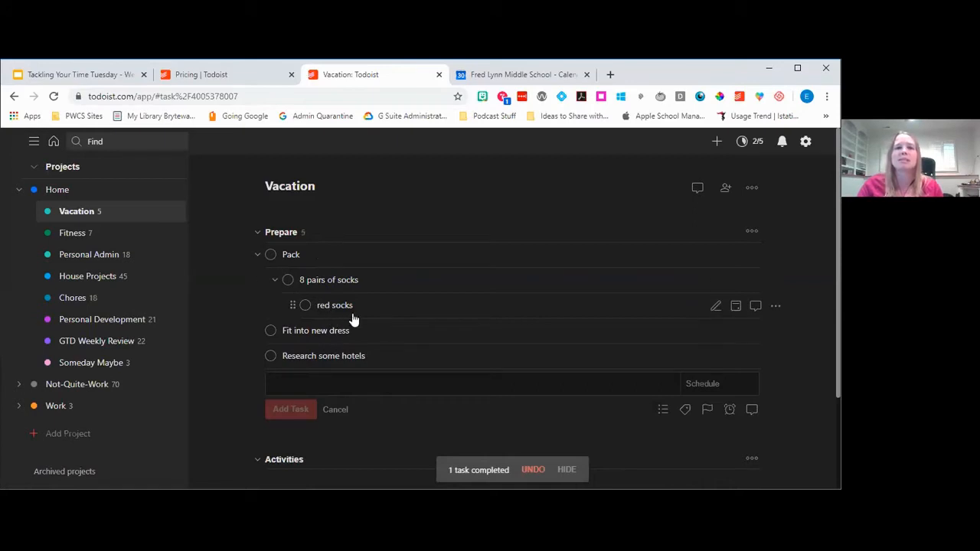
{"action": "left_click", "coordinate": [288, 280]}
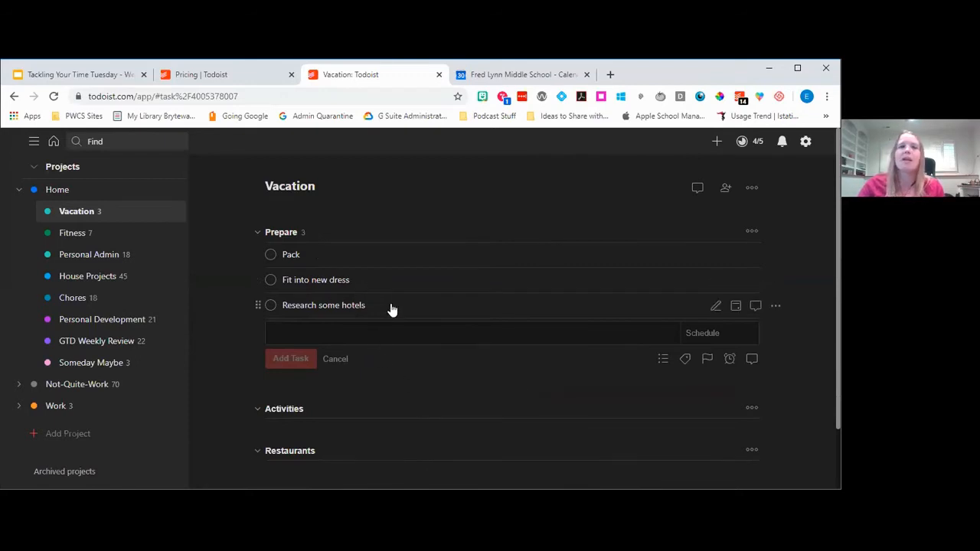
Step: Add a sub-task named "airbnb" to the "Research some hotels" task, and view the sub-task's comments area before closing it
{"action": "left_click", "coordinate": [339, 308]}
{"action": "left_click", "coordinate": [322, 283]}
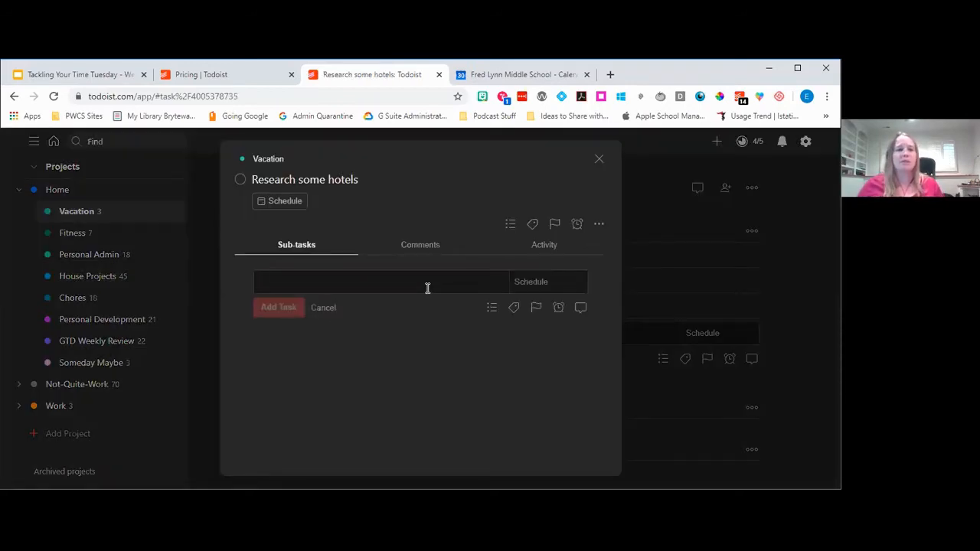
{"action": "type", "text": "air"}
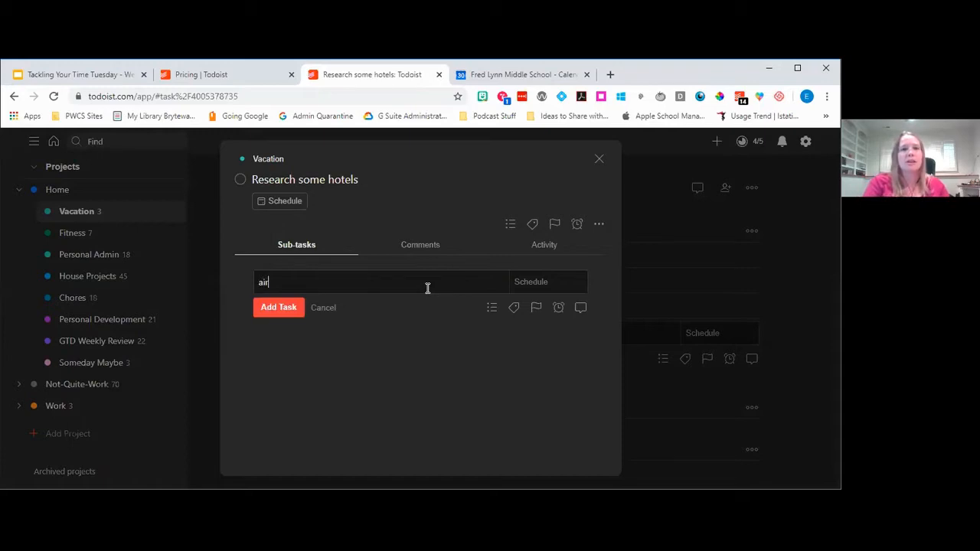
{"action": "type", "text": "bnb"}
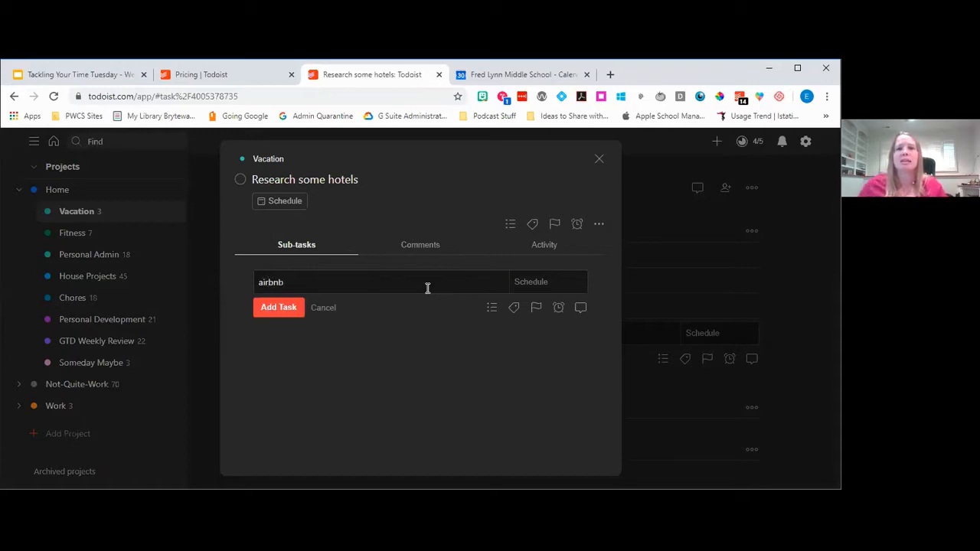
{"action": "left_click", "coordinate": [278, 309]}
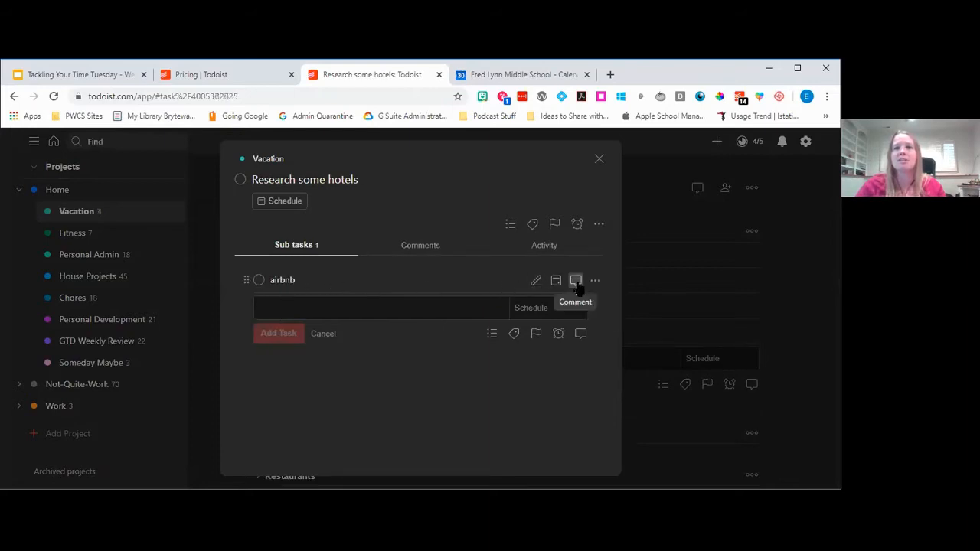
{"action": "left_click", "coordinate": [576, 281]}
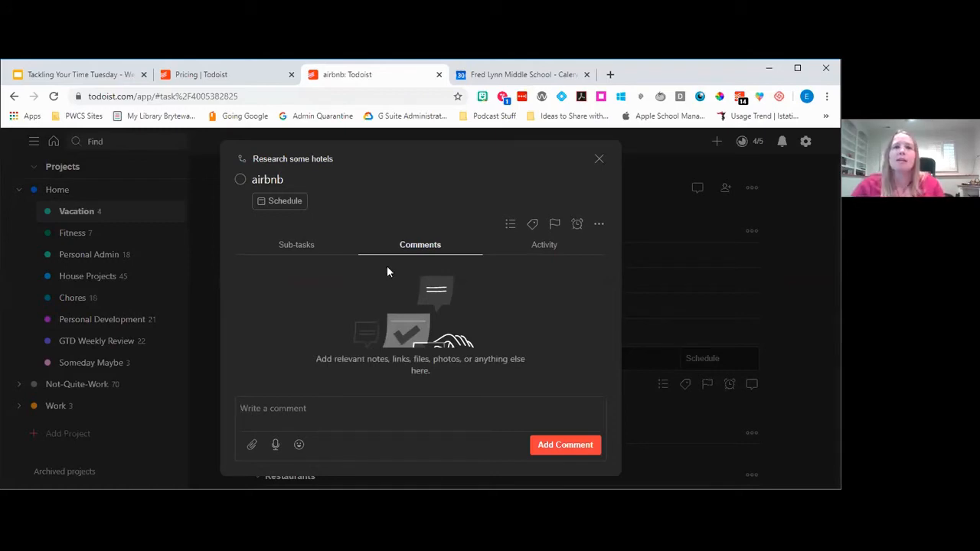
{"action": "left_click", "coordinate": [598, 160]}
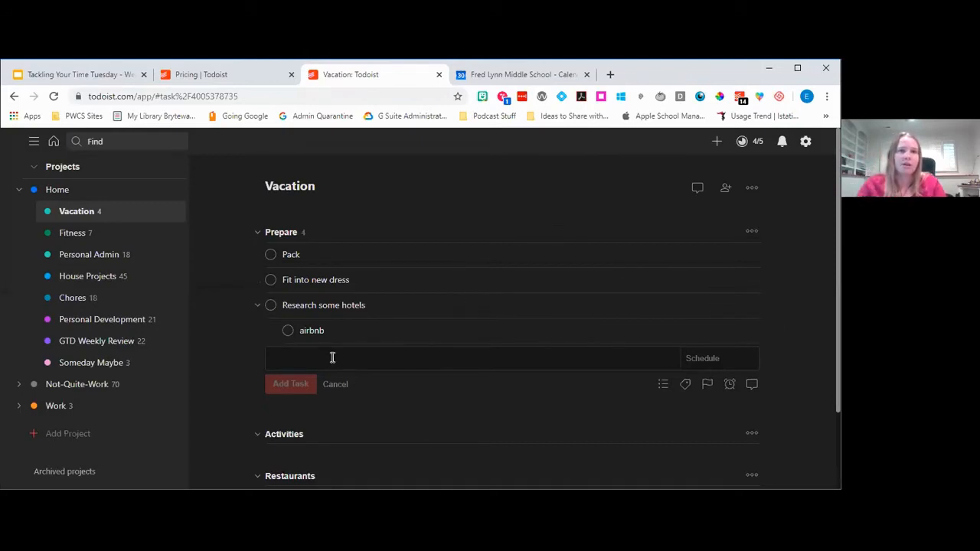
Step: Add a sub-task named "run" that repeats every monday to the "Fit into new dress" task
{"action": "left_click", "coordinate": [329, 284]}
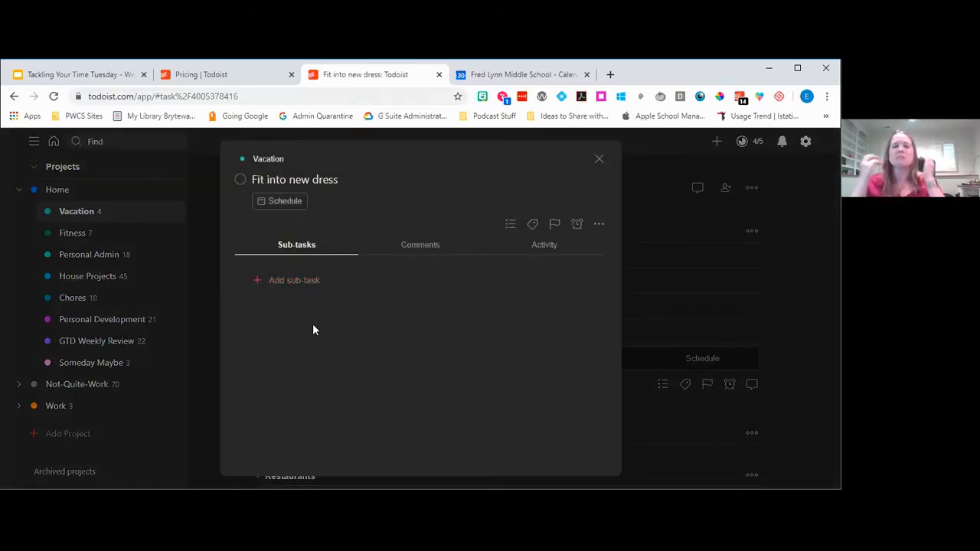
{"action": "left_click", "coordinate": [294, 282]}
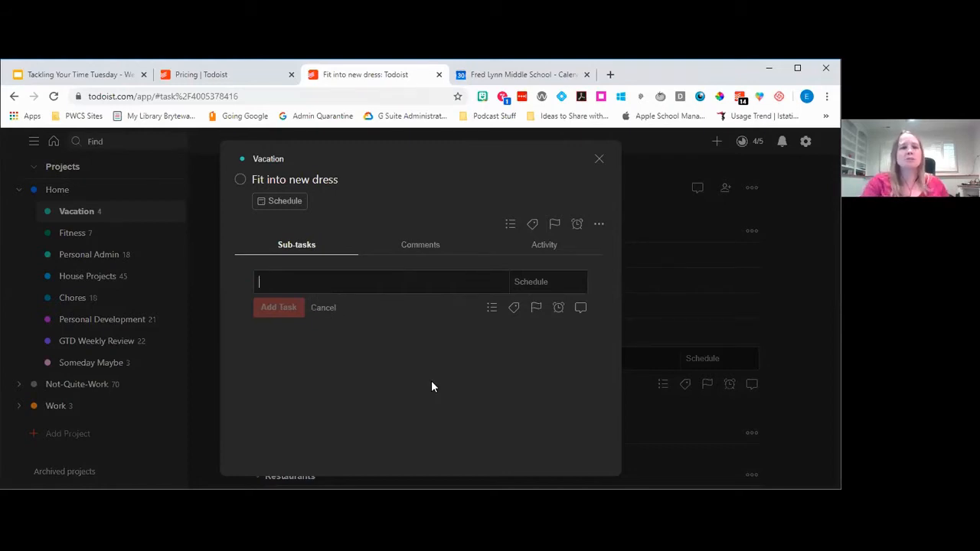
{"action": "type", "text": "run "}
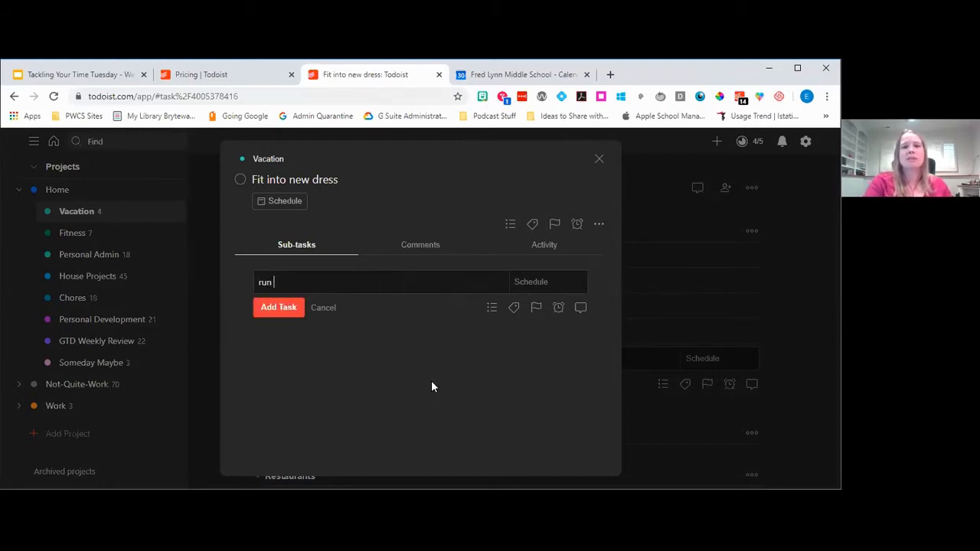
{"action": "type", "text": "eve"}
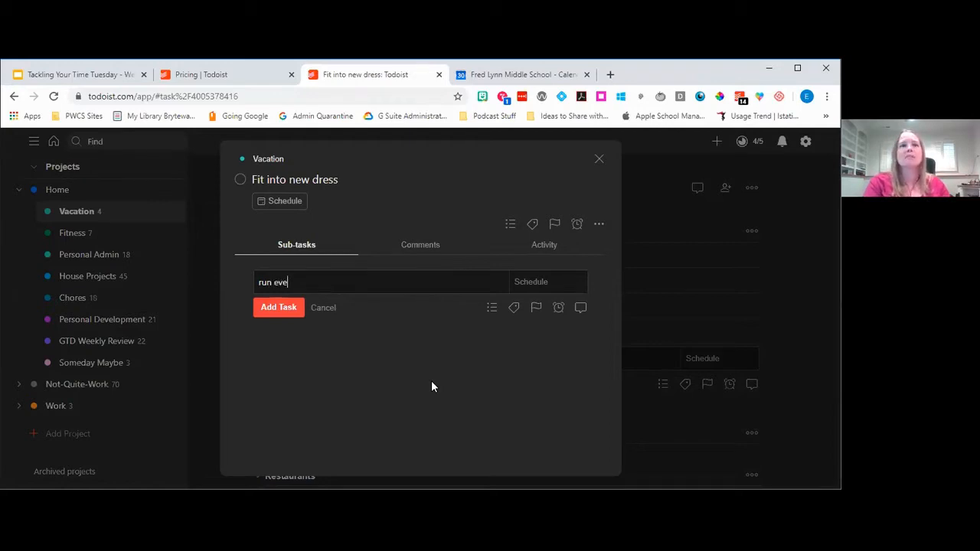
{"action": "type", "text": "ry monday"}
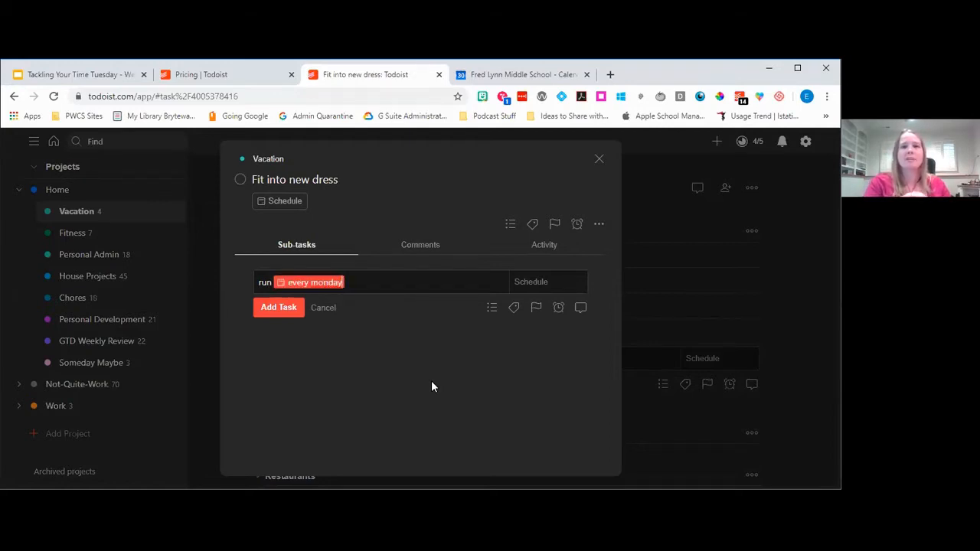
{"action": "key", "text": "Return"}
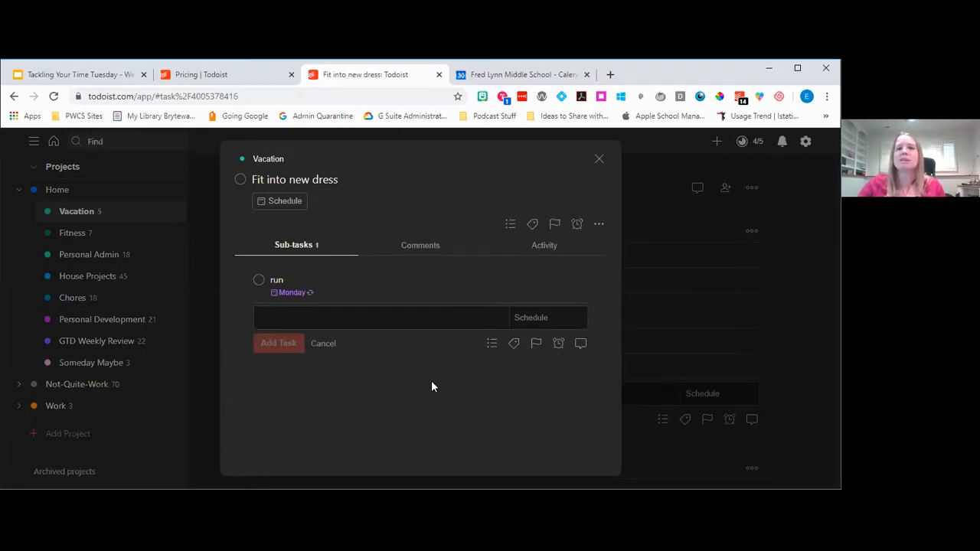
Step: Draft a sub-task named "weigh in" that repeats every fri under the "Fit into new dress" task
{"action": "mouse_move", "coordinate": [304, 300]}
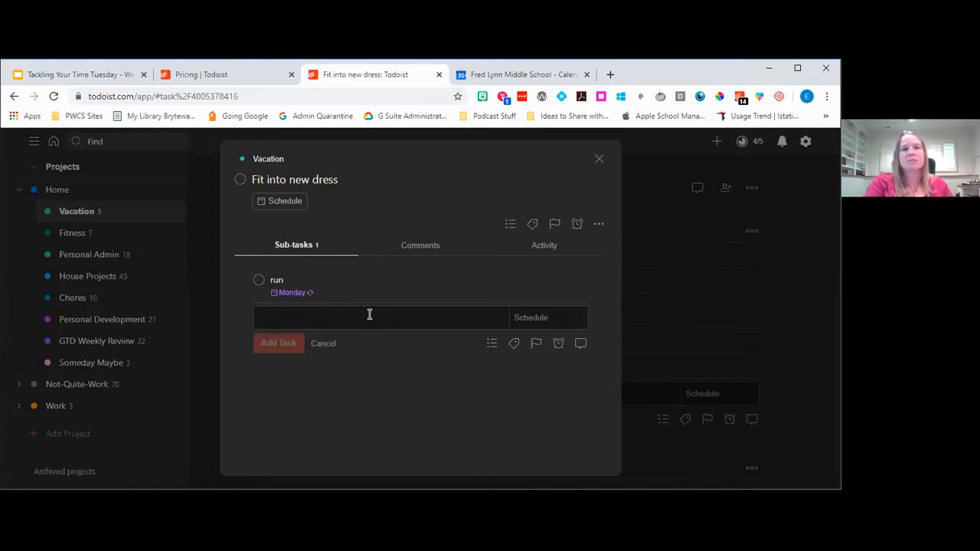
{"action": "type", "text": "wei"}
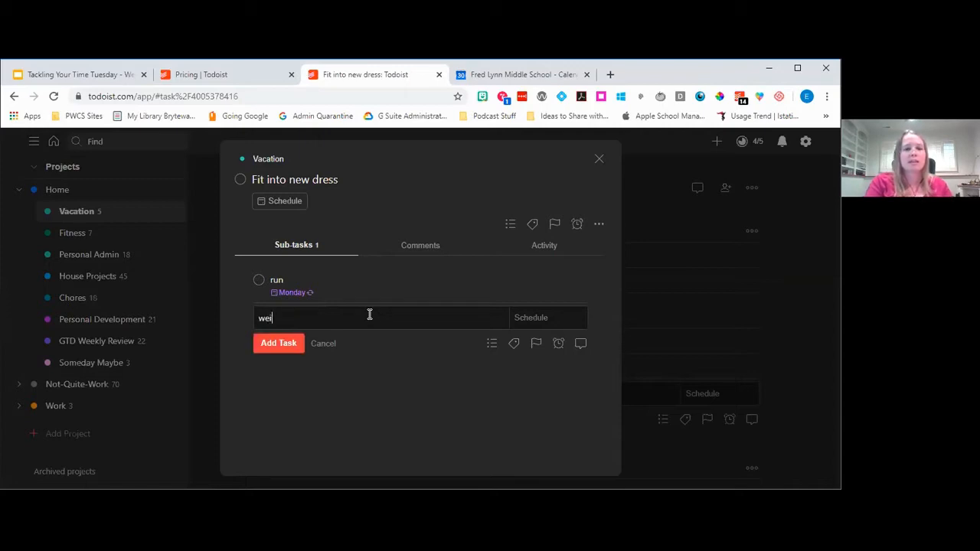
{"action": "type", "text": "gh in every fru"}
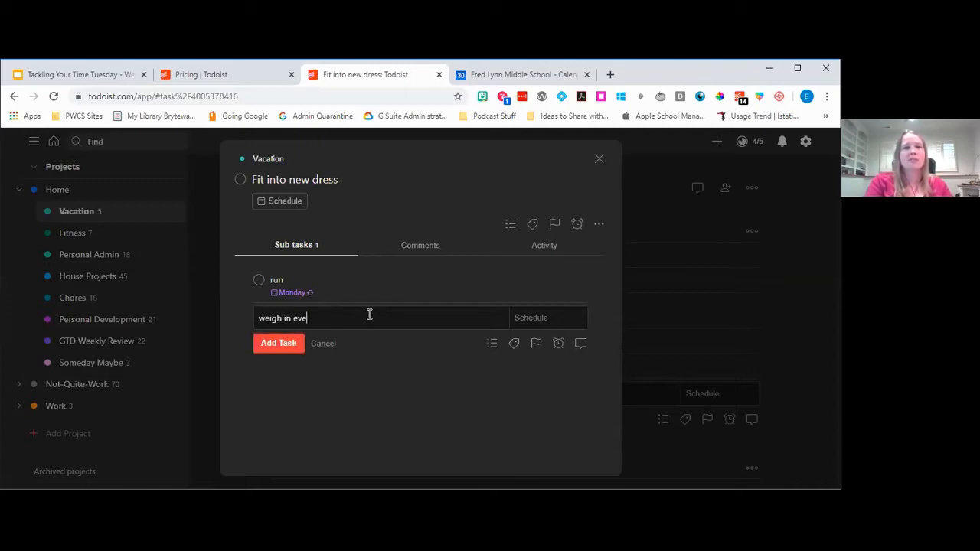
{"action": "key", "text": "BackSpace"}
{"action": "type", "text": "i"}
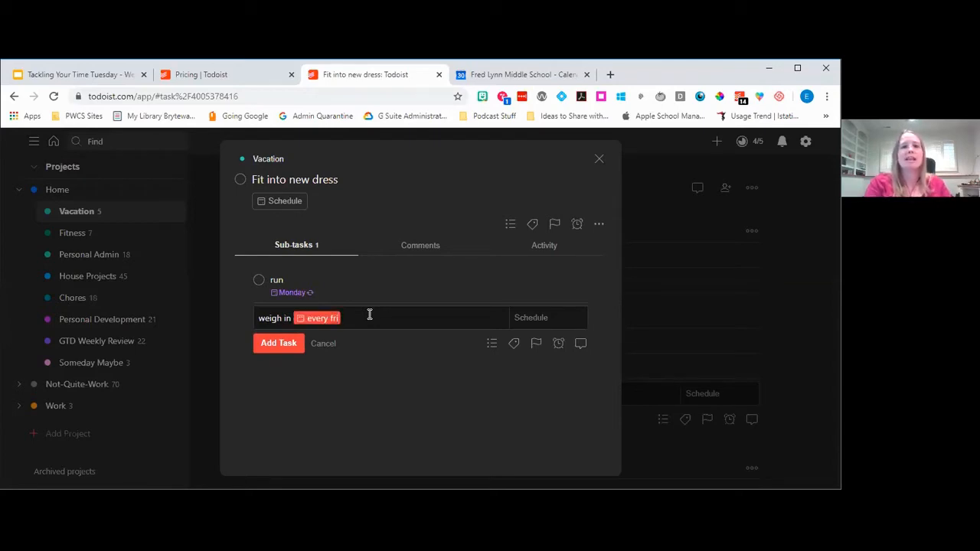
Step: Change the recurrence of the "weigh in" sub-task draft to every other fri
{"action": "key", "text": "BackSpace"}
{"action": "key", "text": "BackSpace"}
{"action": "key", "text": "BackSpace"}
{"action": "key", "text": "BackSpace"}
{"action": "key", "text": "BackSpace"}
{"action": "key", "text": "BackSpace"}
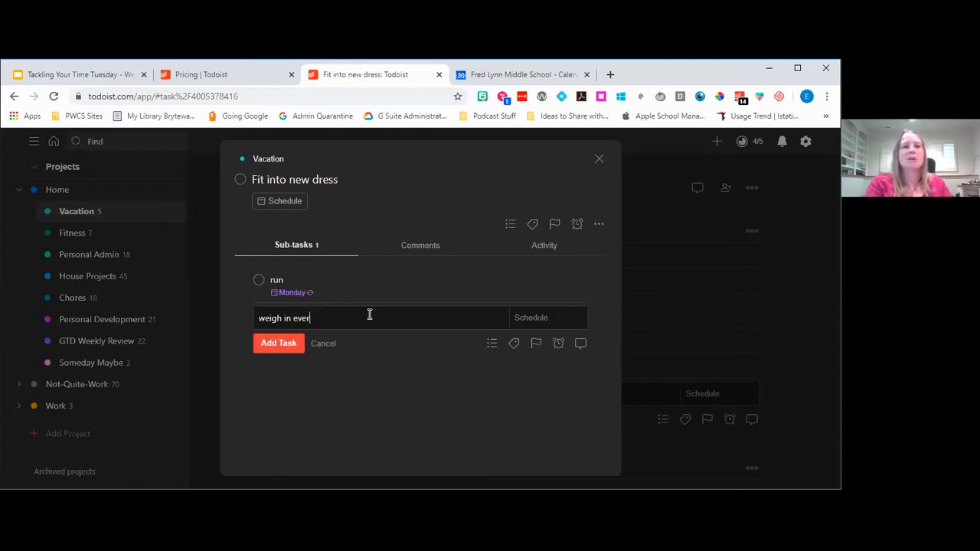
{"action": "type", "text": "y other "}
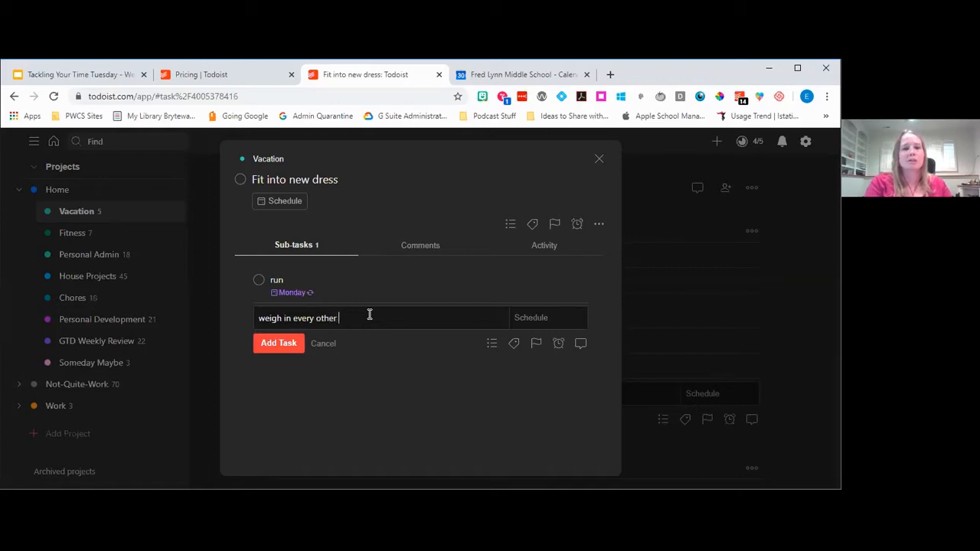
{"action": "type", "text": "fri"}
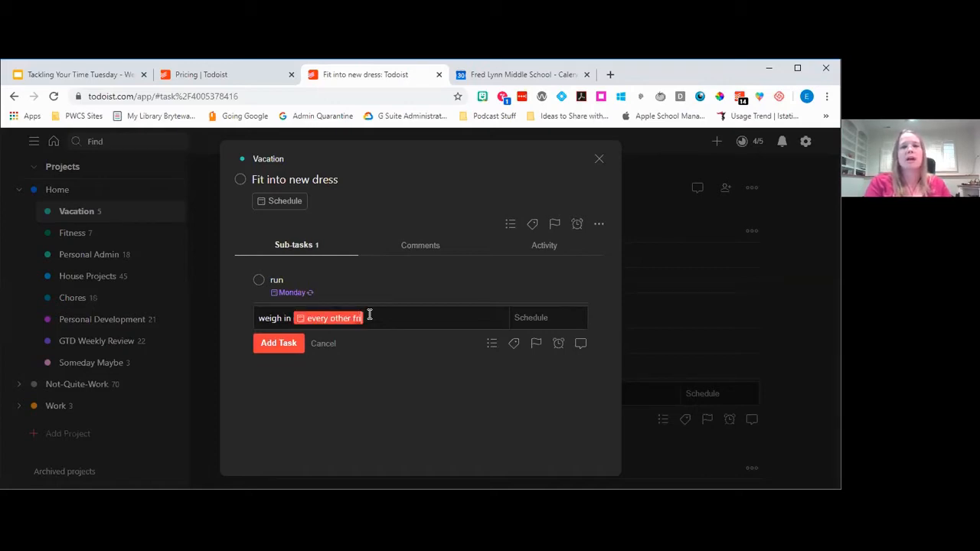
Step: Replace the recurrence in the "weigh in" sub-task draft with "3rd of the month"
{"action": "key", "text": "BackSpace"}
{"action": "key", "text": "BackSpace"}
{"action": "key", "text": "BackSpace"}
{"action": "key", "text": "BackSpace"}
{"action": "key", "text": "BackSpace"}
{"action": "key", "text": "BackSpace"}
{"action": "key", "text": "BackSpace"}
{"action": "key", "text": "BackSpace"}
{"action": "key", "text": "BackSpace"}
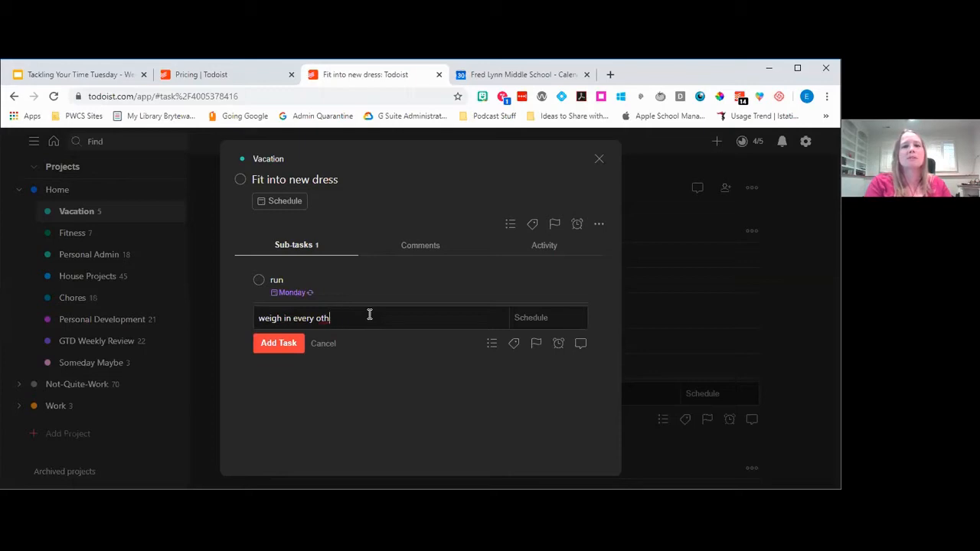
{"action": "key", "text": "BackSpace"}
{"action": "key", "text": "BackSpace"}
{"action": "key", "text": "BackSpace"}
{"action": "key", "text": "BackSpace"}
{"action": "key", "text": "BackSpace"}
{"action": "key", "text": "BackSpace"}
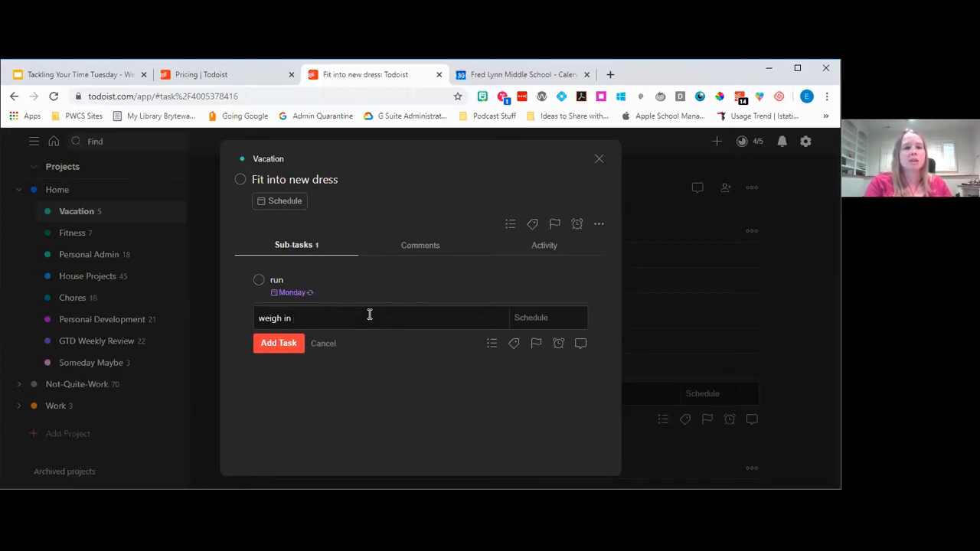
{"action": "type", "text": "3rd"}
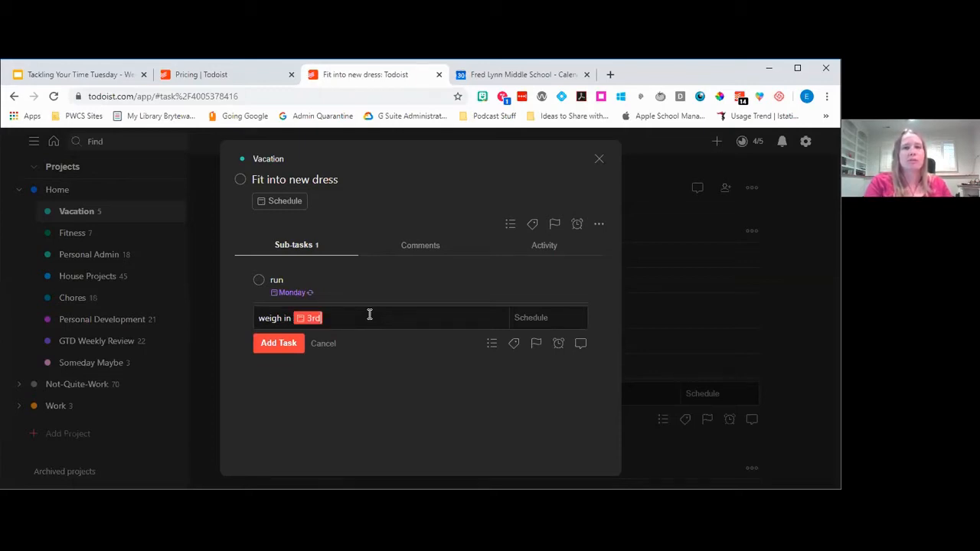
{"action": "type", "text": " of the month"}
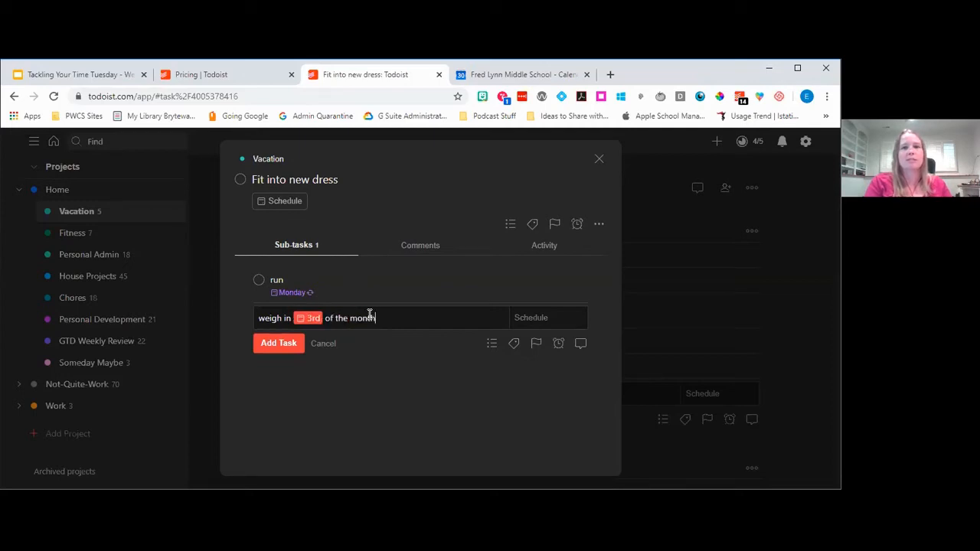
Step: Reword the date of the "weigh in" sub-task draft to "3rd of every month"
{"action": "key", "text": "BackSpace"}
{"action": "key", "text": "BackSpace"}
{"action": "key", "text": "BackSpace"}
{"action": "key", "text": "BackSpace"}
{"action": "key", "text": "BackSpace"}
{"action": "key", "text": "BackSpace"}
{"action": "key", "text": "BackSpace"}
{"action": "key", "text": "BackSpace"}
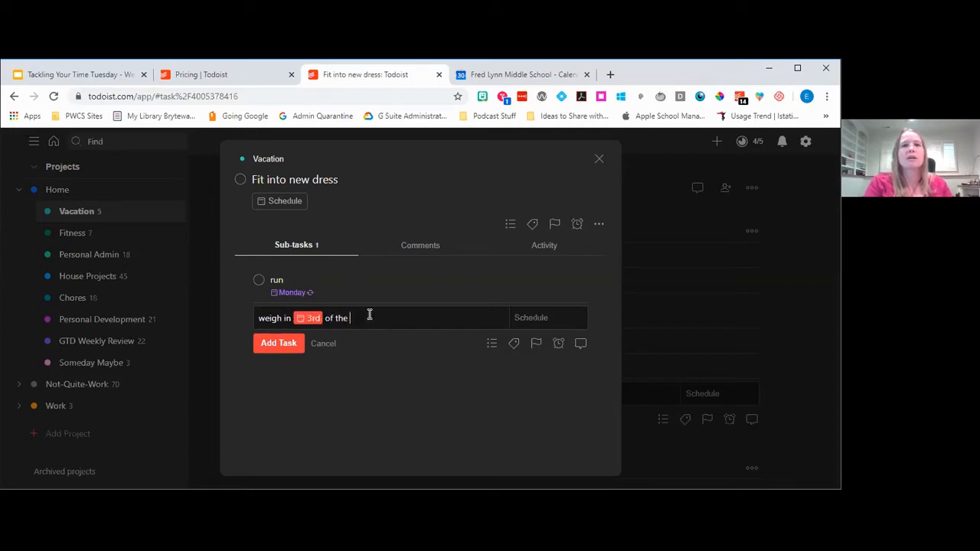
{"action": "key", "text": "BackSpace"}
{"action": "type", "text": "every month"}
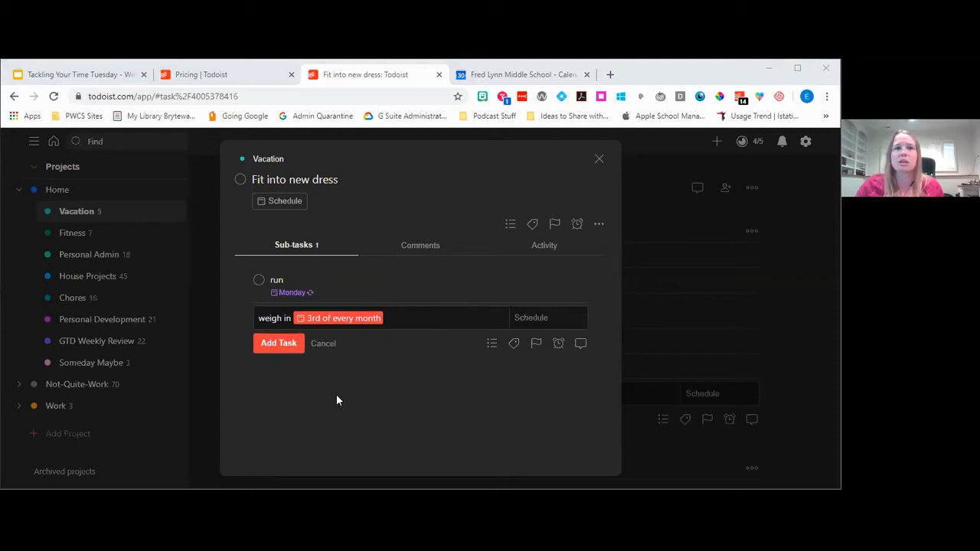
Step: Remove the recurring date from the sub-task draft, keeping only the name "weigh in"
{"action": "left_click", "coordinate": [534, 325]}
{"action": "left_click_drag", "start_coordinate": [395, 318], "coordinate": [288, 328]}
{"action": "key", "text": "BackSpace"}
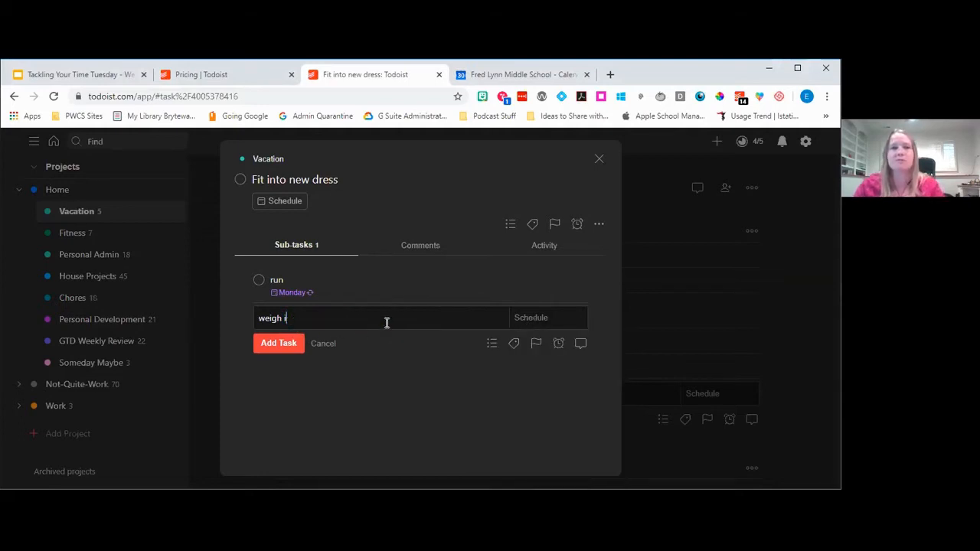
{"action": "type", "text": "n"}
Step: Browse the due-date calendar for the "weigh in" draft ahead to January 2021, and close the task without adding the sub-task
{"action": "left_click", "coordinate": [526, 324]}
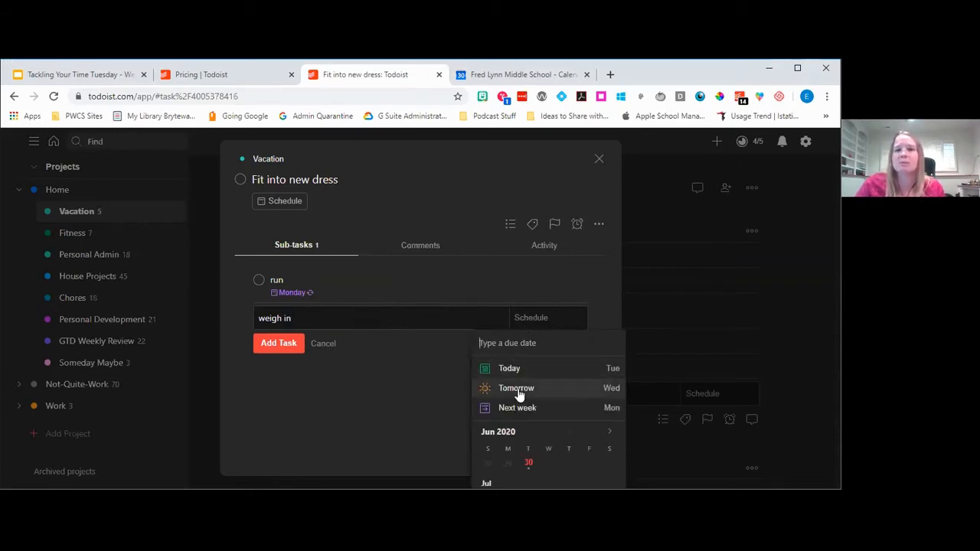
{"action": "left_click", "coordinate": [609, 431]}
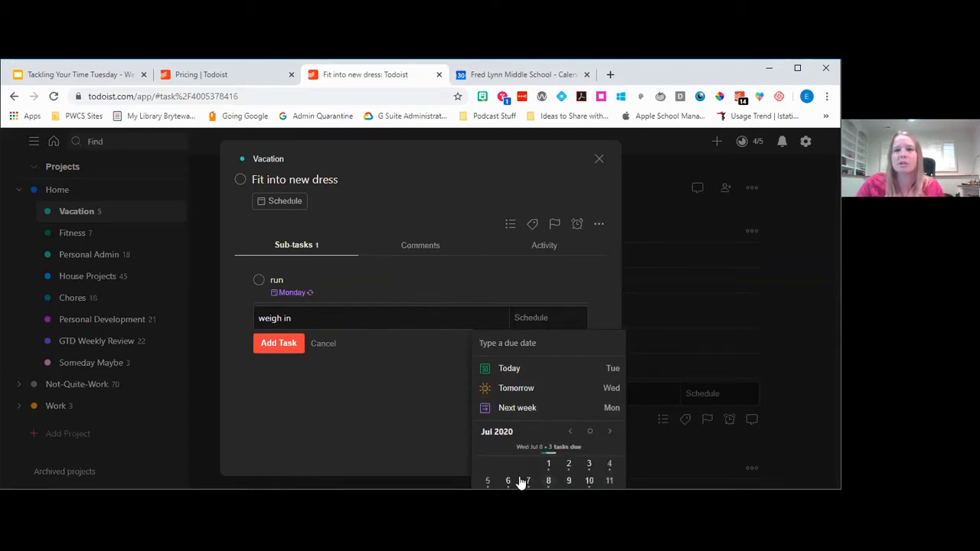
{"action": "left_click", "coordinate": [609, 434]}
{"action": "left_click", "coordinate": [610, 433]}
{"action": "left_click", "coordinate": [610, 433]}
{"action": "left_click", "coordinate": [610, 433]}
{"action": "left_click", "coordinate": [610, 433]}
{"action": "left_click", "coordinate": [610, 433]}
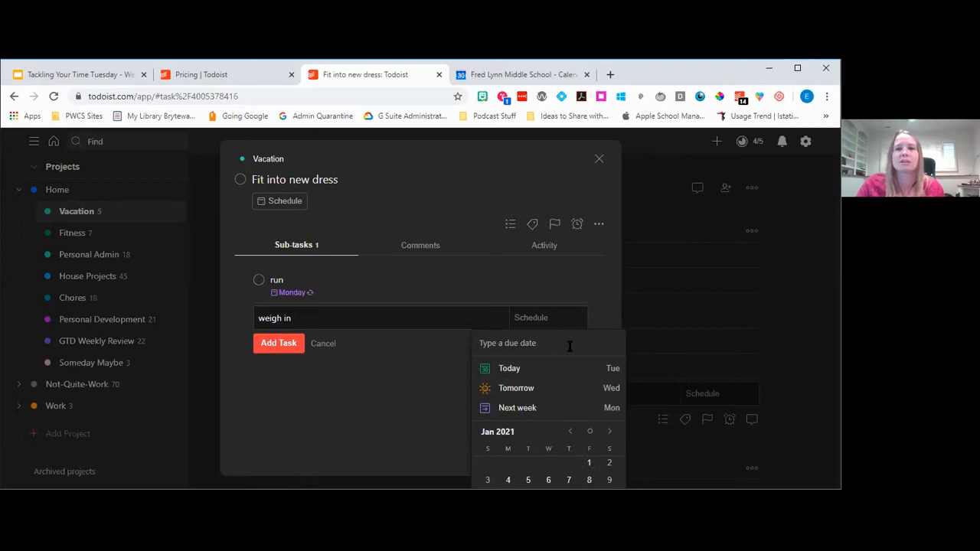
{"action": "left_click", "coordinate": [390, 393]}
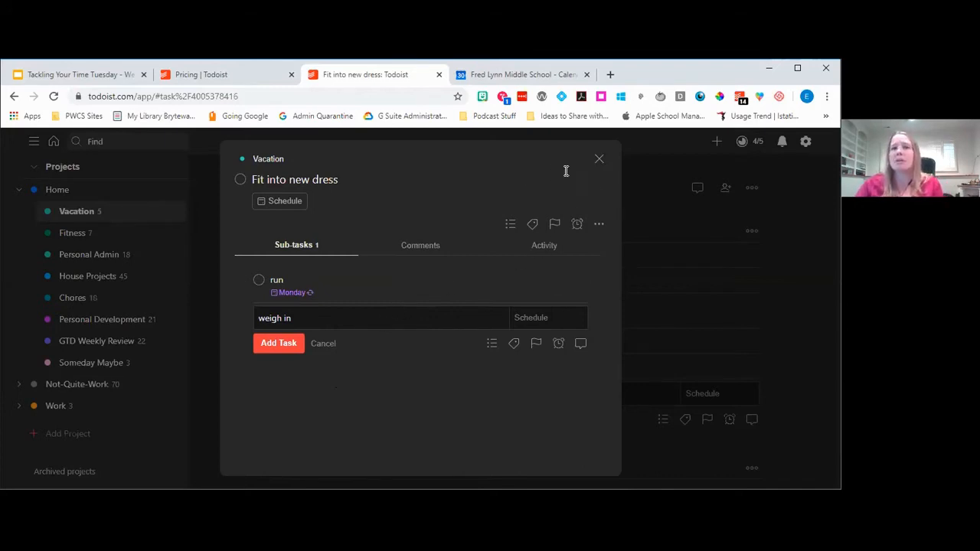
{"action": "left_click", "coordinate": [599, 160]}
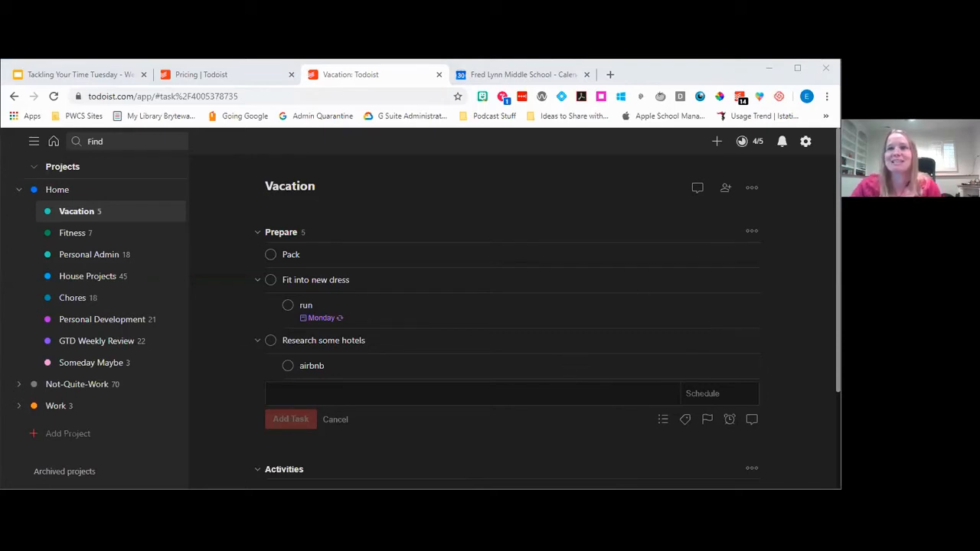
Step: Open the Integrations settings and review the Google Calendar sync and the Apple Calendar and Outlook feed options
{"action": "left_click", "coordinate": [805, 144]}
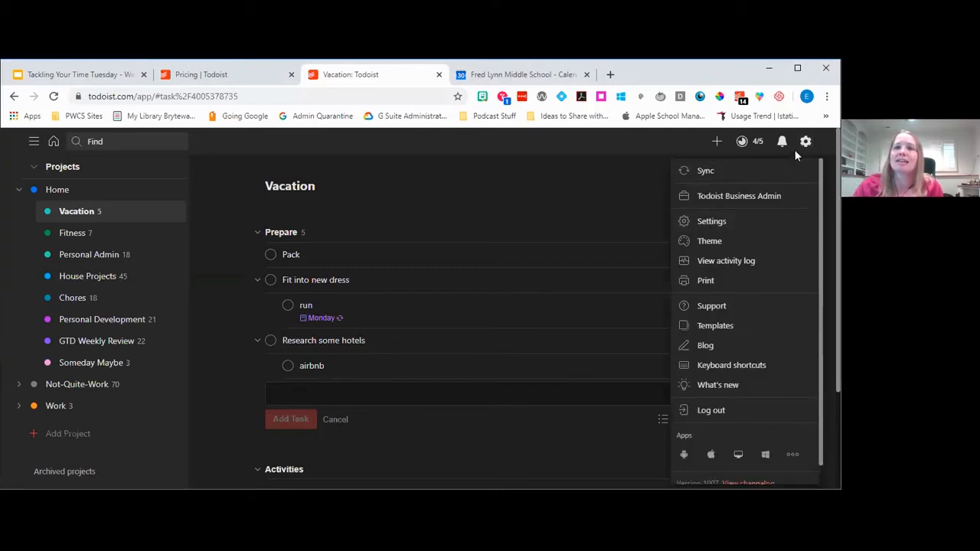
{"action": "left_click", "coordinate": [724, 223]}
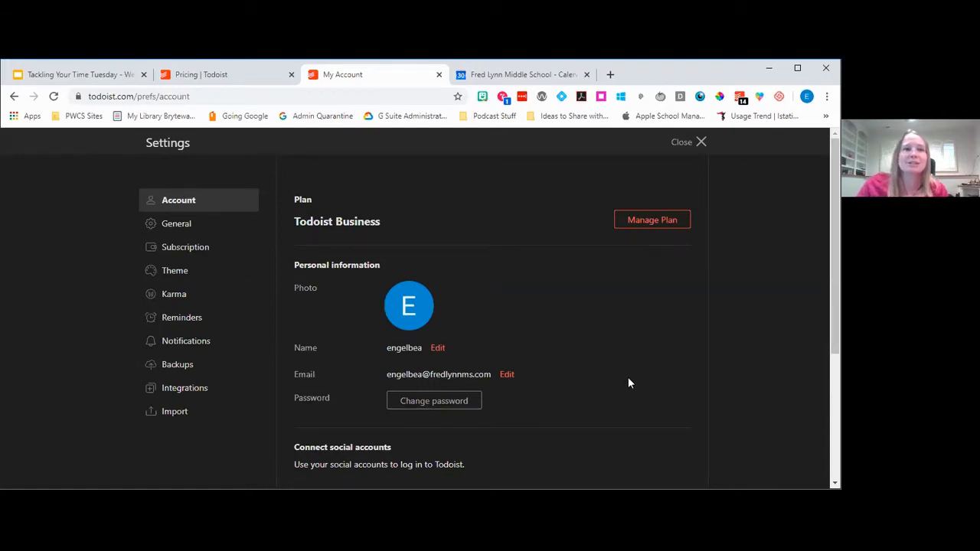
{"action": "left_click", "coordinate": [178, 391]}
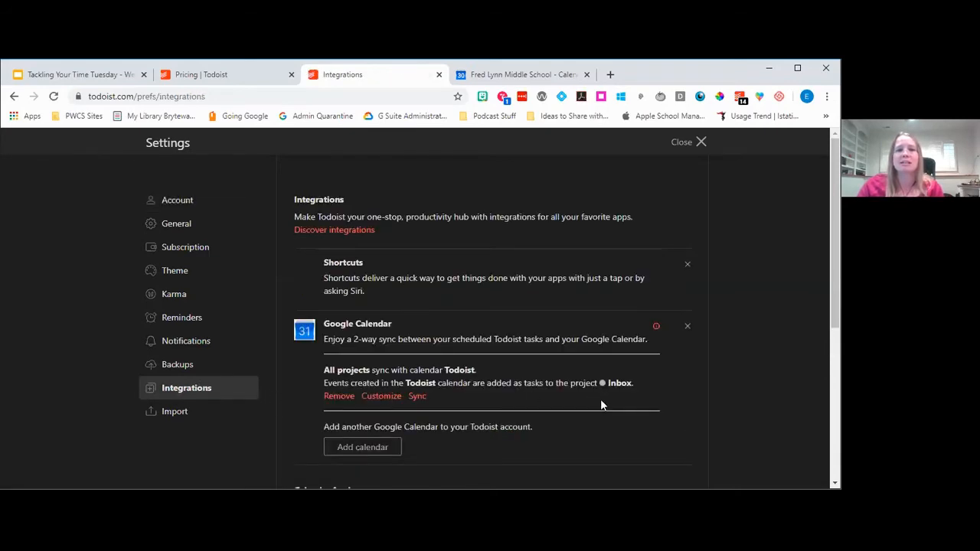
{"action": "scroll", "coordinate": [640, 409], "scroll_direction": "down", "scroll_amount": 2}
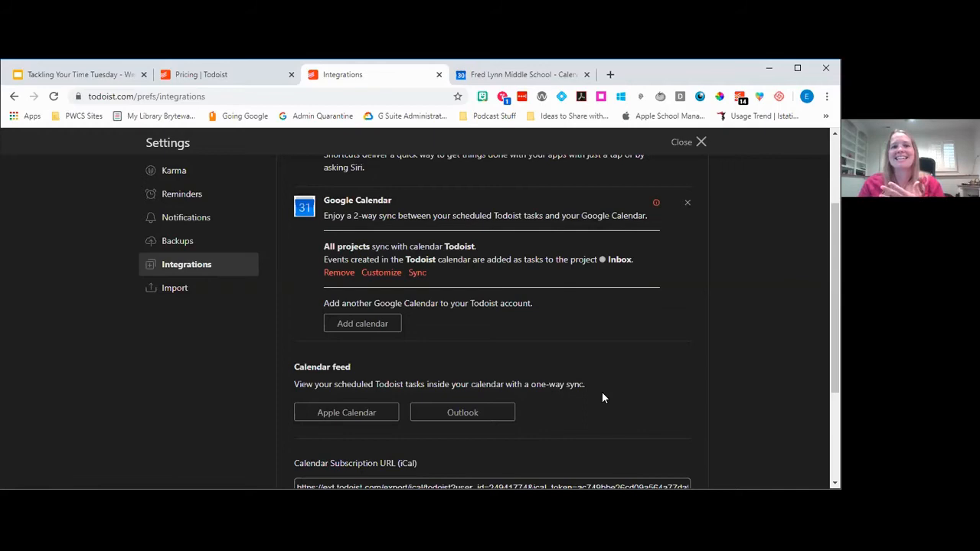
{"action": "scroll", "coordinate": [536, 398], "scroll_direction": "down", "scroll_amount": 2}
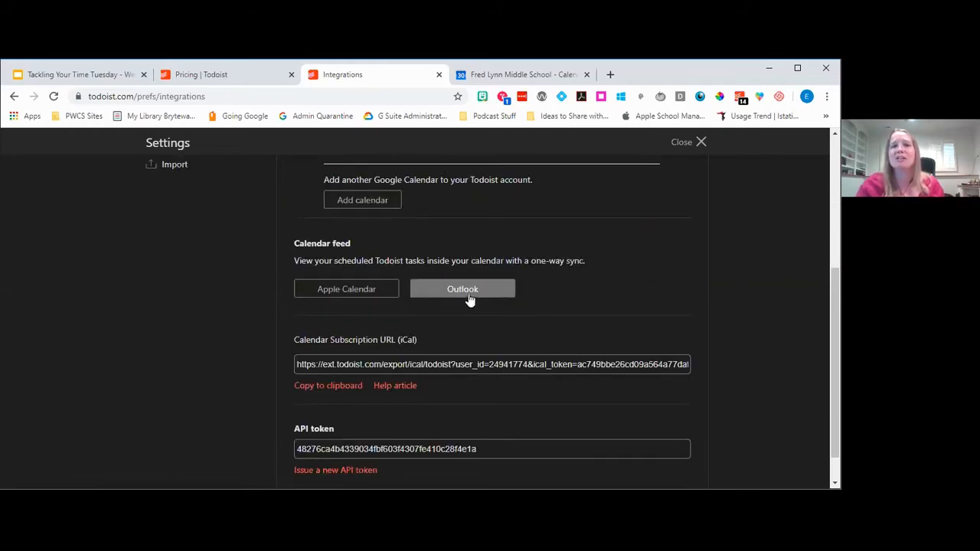
{"action": "scroll", "coordinate": [548, 315], "scroll_direction": "up", "scroll_amount": 1}
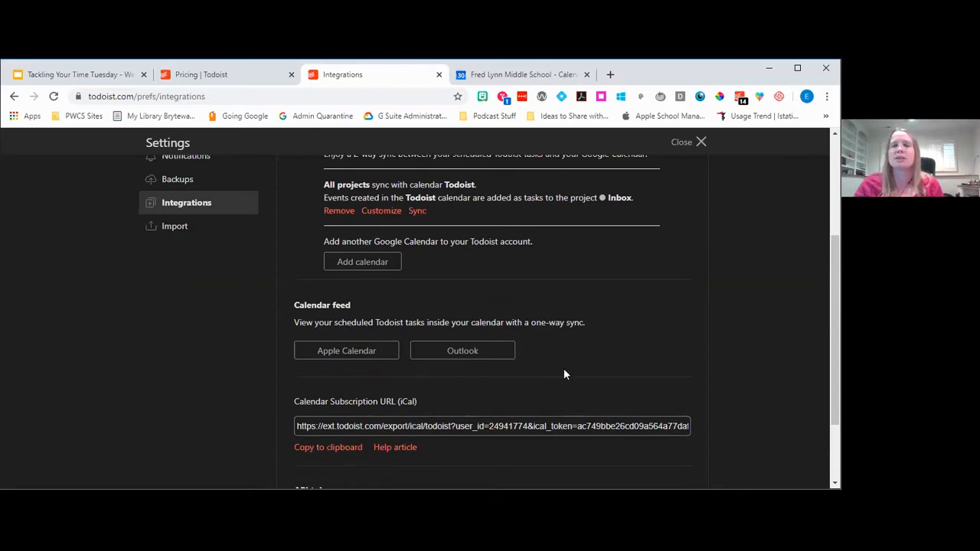
{"action": "scroll", "coordinate": [564, 374], "scroll_direction": "up", "scroll_amount": 1}
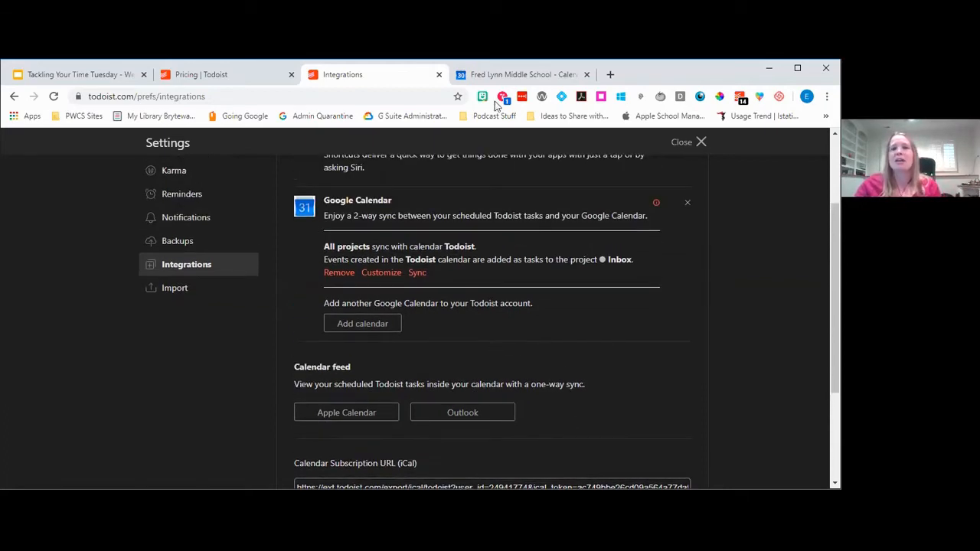
Step: Switch to Google Calendar and create an event titled "write an email" on June 30, 2020 from 11am to 12pm
{"action": "left_click", "coordinate": [517, 76]}
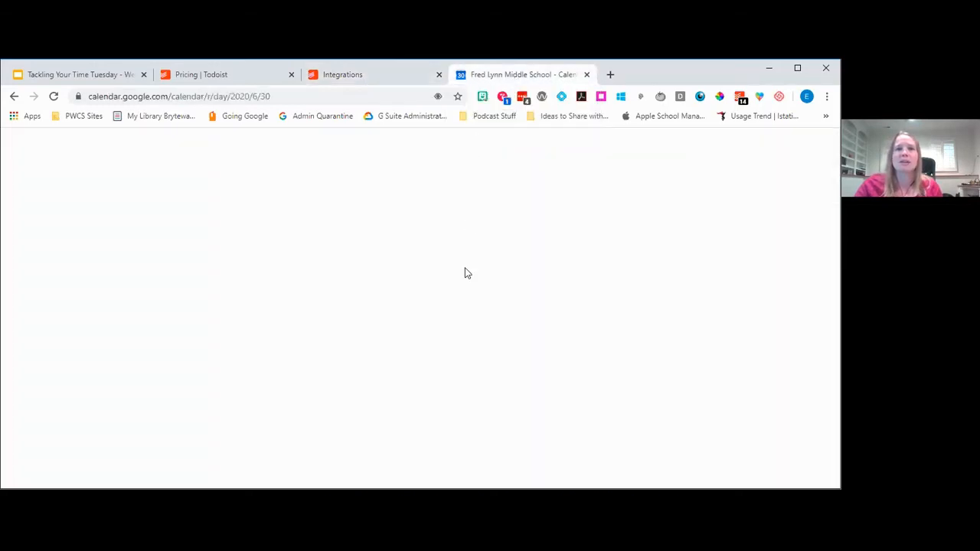
{"action": "scroll", "coordinate": [301, 294], "scroll_direction": "up", "scroll_amount": 3}
{"action": "scroll", "coordinate": [302, 297], "scroll_direction": "up", "scroll_amount": 2}
{"action": "scroll", "coordinate": [301, 299], "scroll_direction": "down", "scroll_amount": 5}
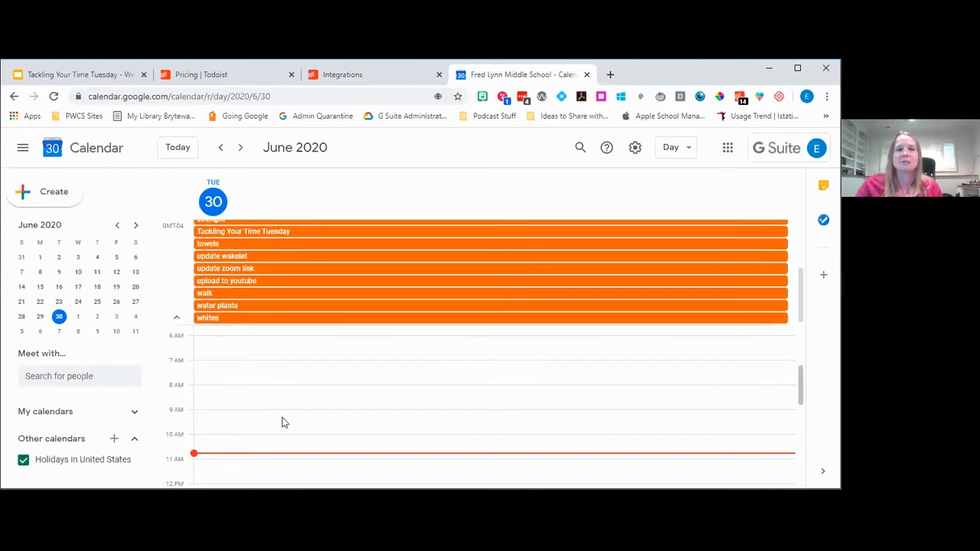
{"action": "scroll", "coordinate": [288, 406], "scroll_direction": "down", "scroll_amount": 3}
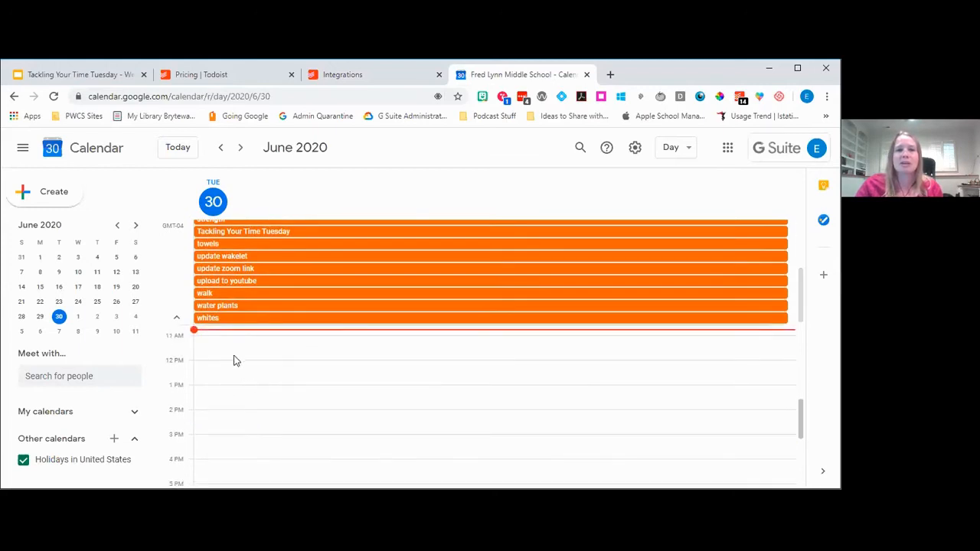
{"action": "scroll", "coordinate": [226, 358], "scroll_direction": "up", "scroll_amount": 2}
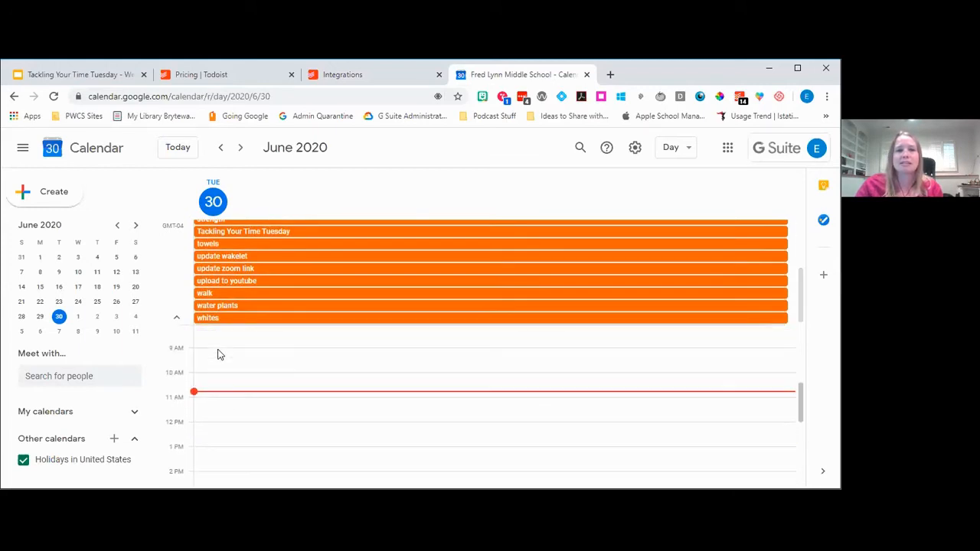
{"action": "left_click", "coordinate": [233, 410]}
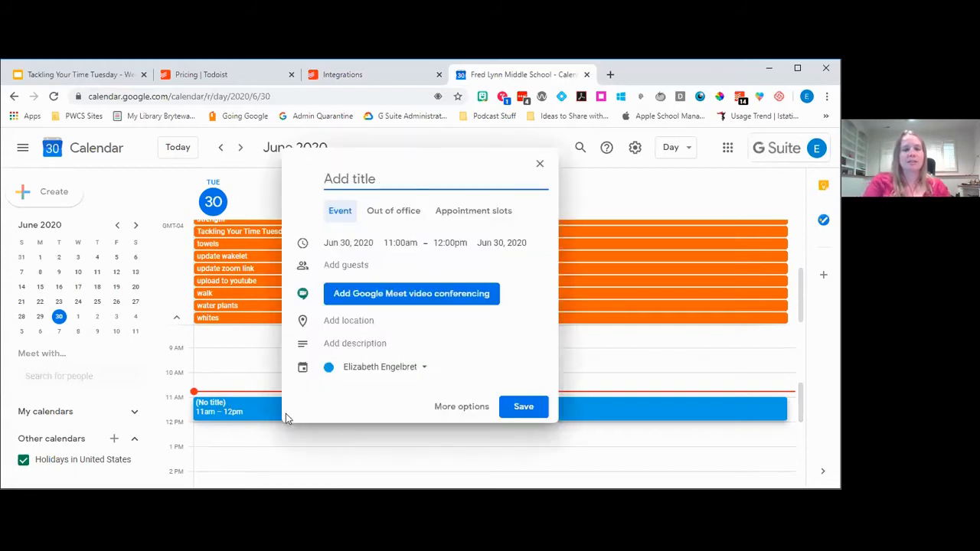
{"action": "type", "text": "write "}
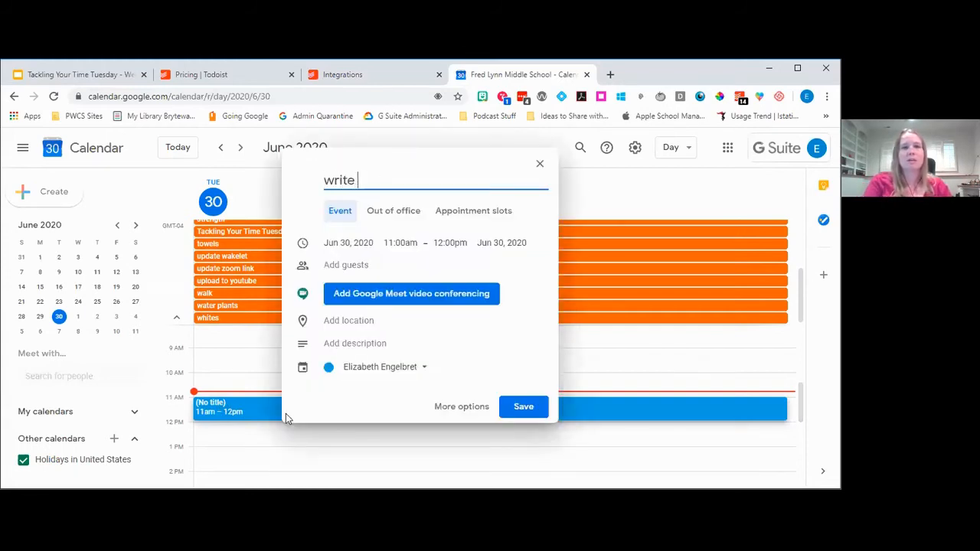
{"action": "type", "text": "an email"}
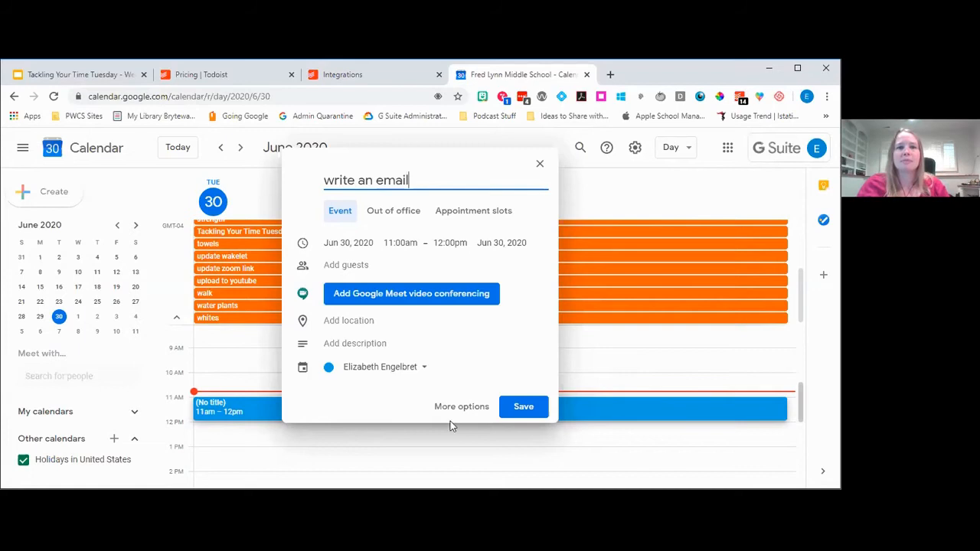
{"action": "left_click", "coordinate": [503, 416]}
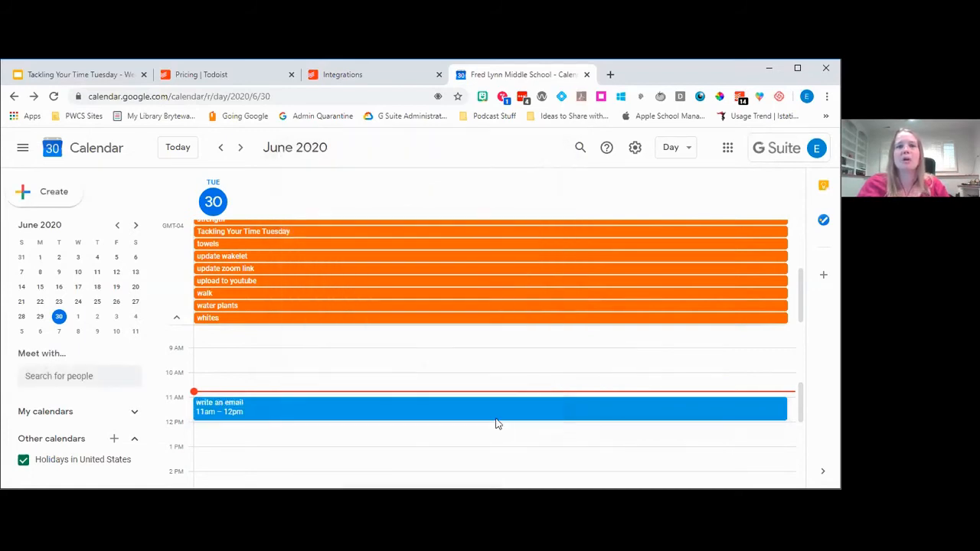
Step: Discard an untitled 12pm to 1pm event draft, switch back to Todoist, and close the Integrations settings
{"action": "left_click", "coordinate": [271, 424]}
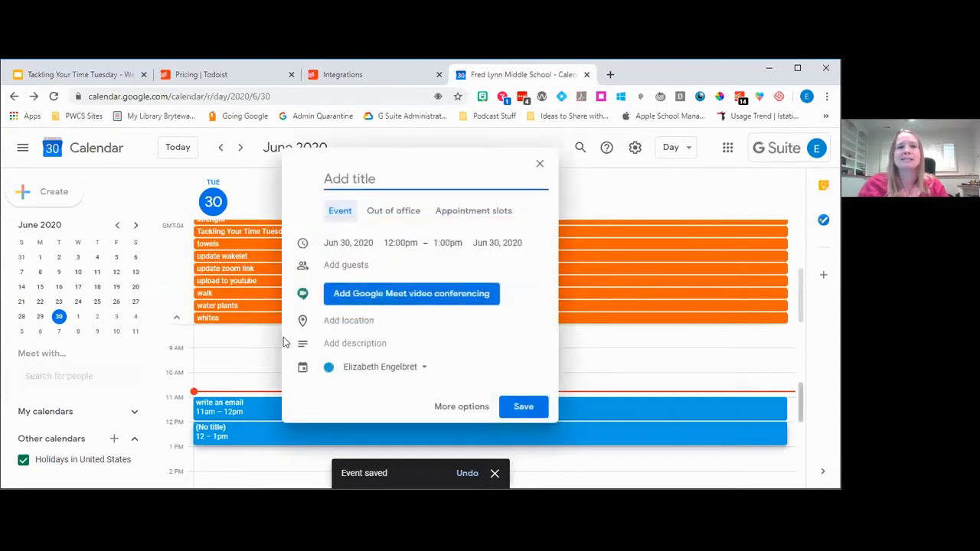
{"action": "left_click", "coordinate": [281, 338]}
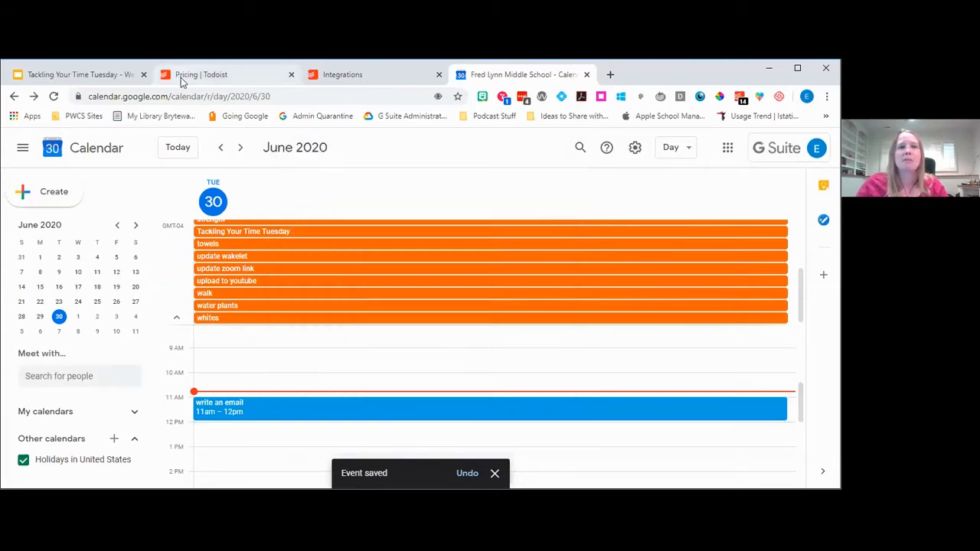
{"action": "left_click", "coordinate": [183, 75]}
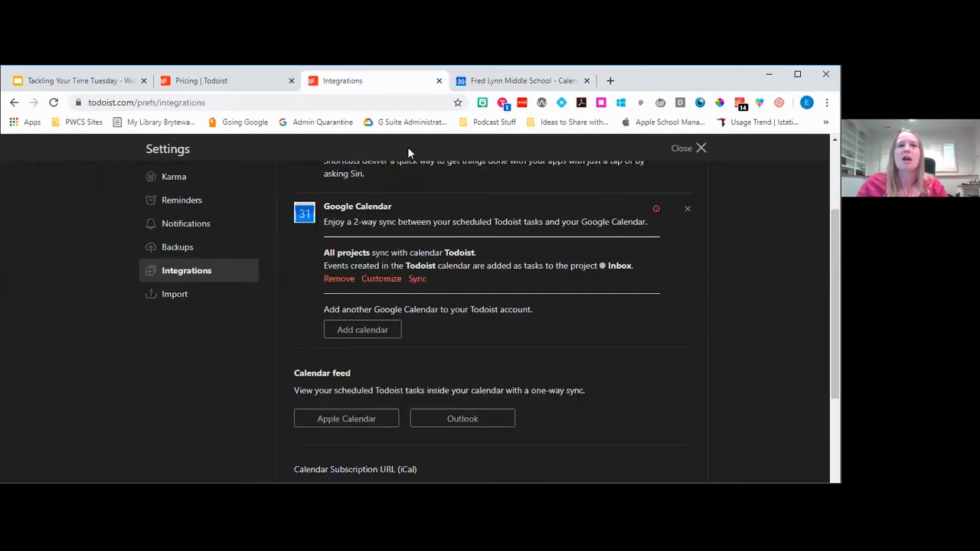
{"action": "scroll", "coordinate": [292, 244], "scroll_direction": "up", "scroll_amount": 2}
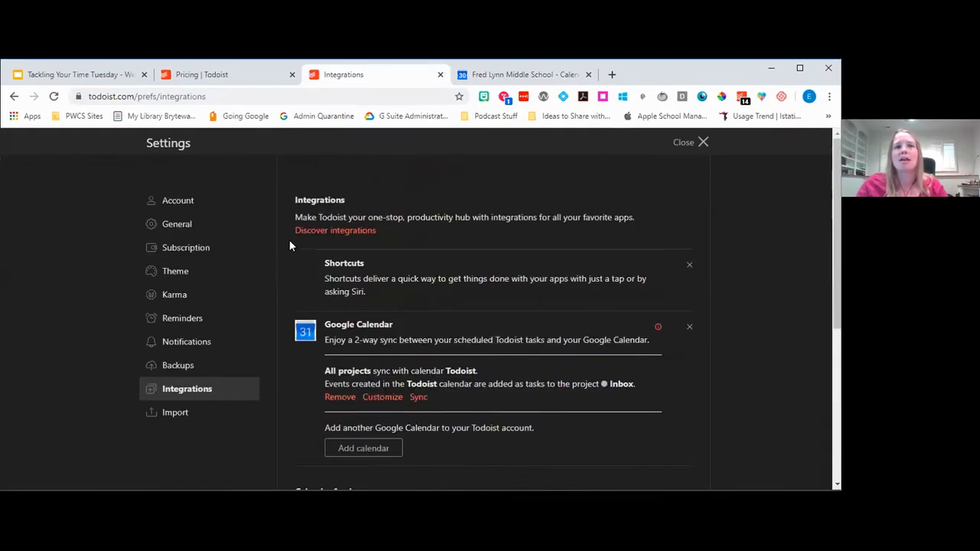
{"action": "left_click", "coordinate": [686, 145]}
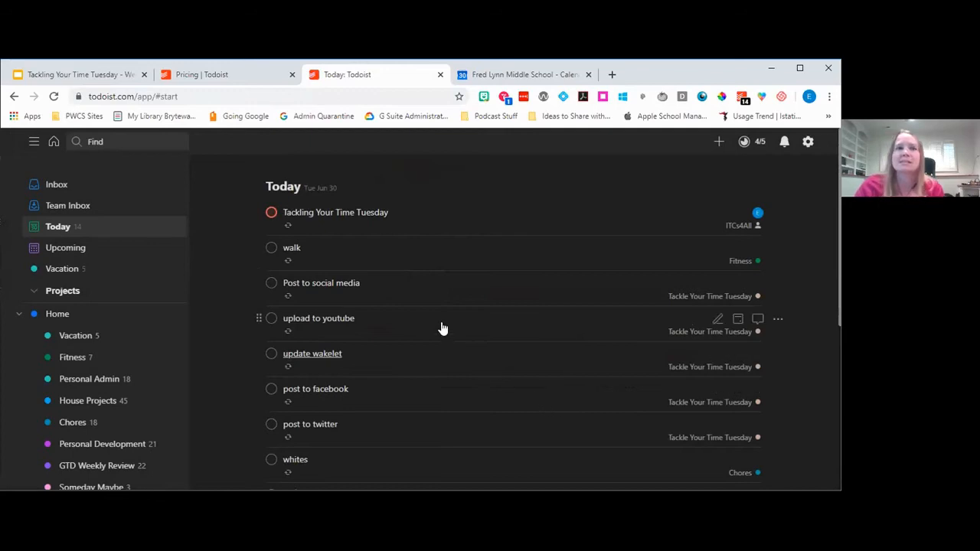
Step: Review the full list of tasks due today
{"action": "scroll", "coordinate": [374, 329], "scroll_direction": "down", "scroll_amount": 3}
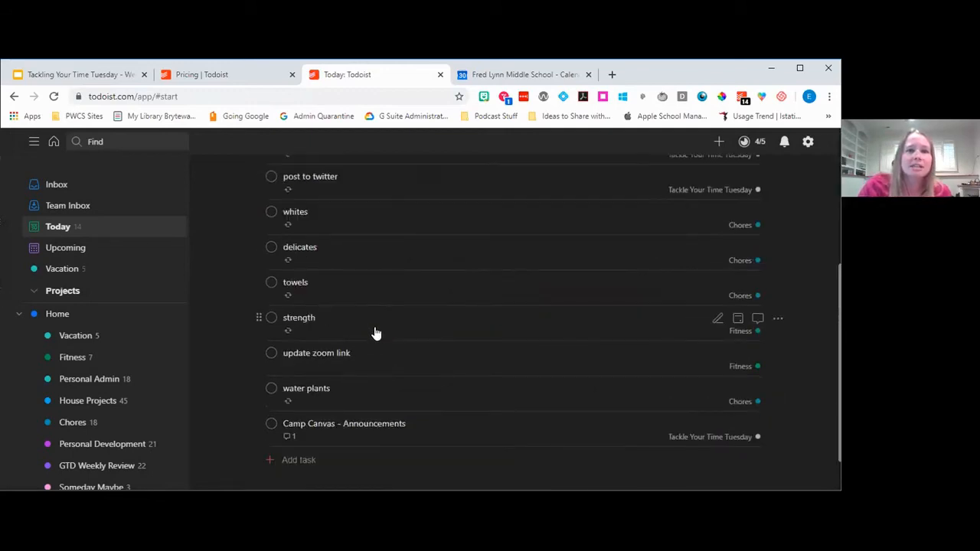
{"action": "scroll", "coordinate": [376, 348], "scroll_direction": "up", "scroll_amount": 4}
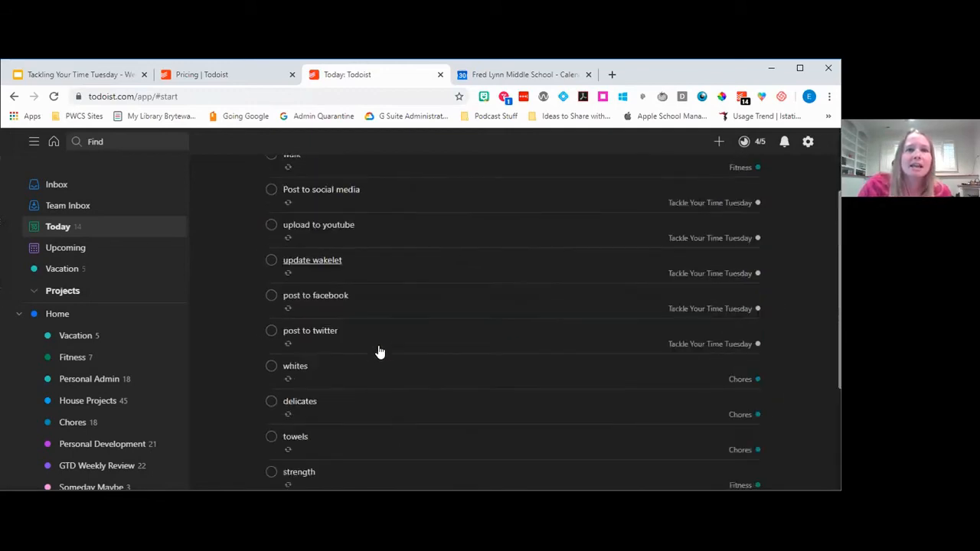
{"action": "left_click", "coordinate": [126, 230]}
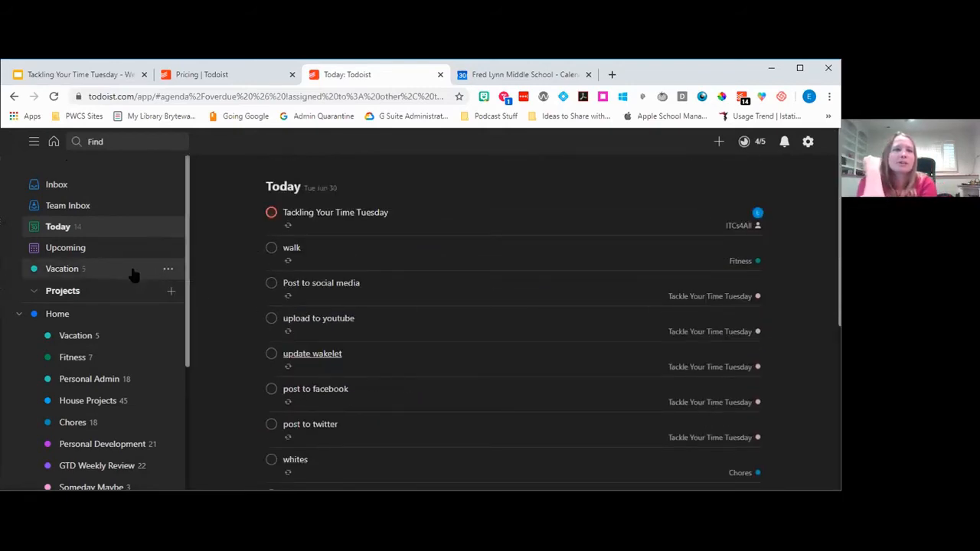
Step: Schedule the "Pack" task in the Vacation project for today and close its details
{"action": "left_click", "coordinate": [92, 275]}
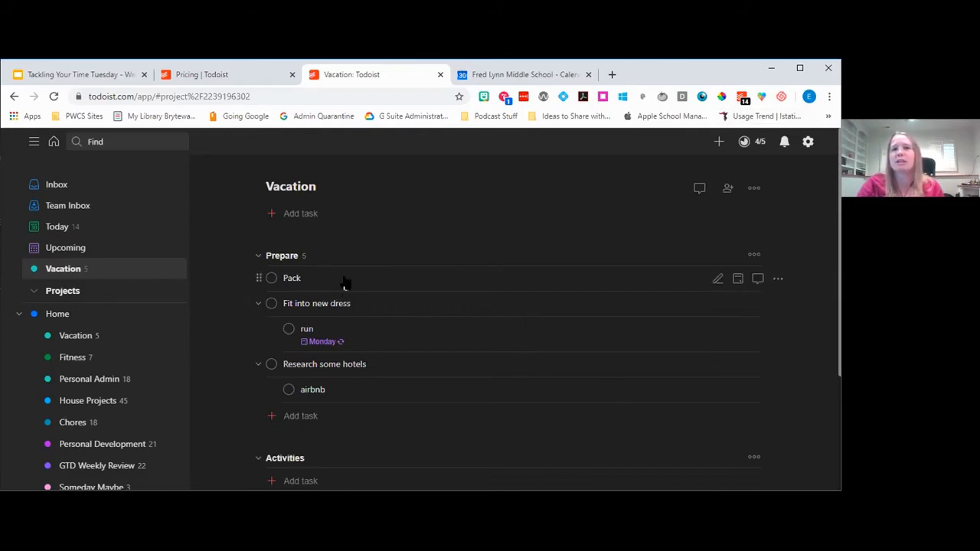
{"action": "left_click", "coordinate": [320, 285]}
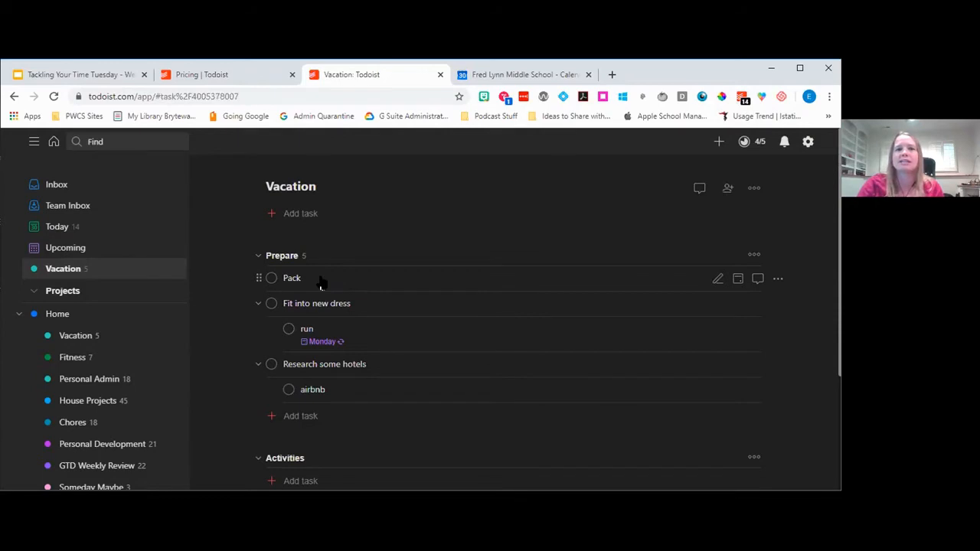
{"action": "left_click", "coordinate": [281, 179]}
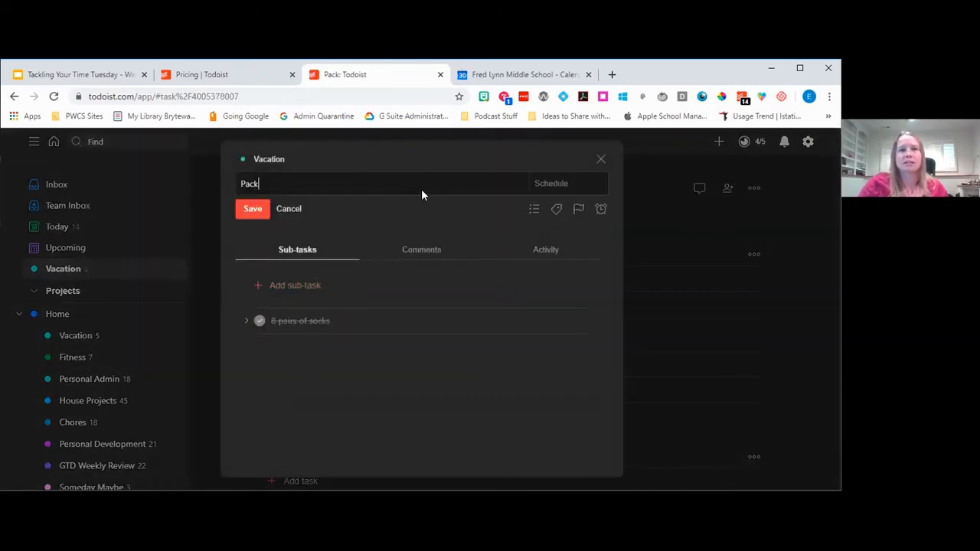
{"action": "type", "text": "today"}
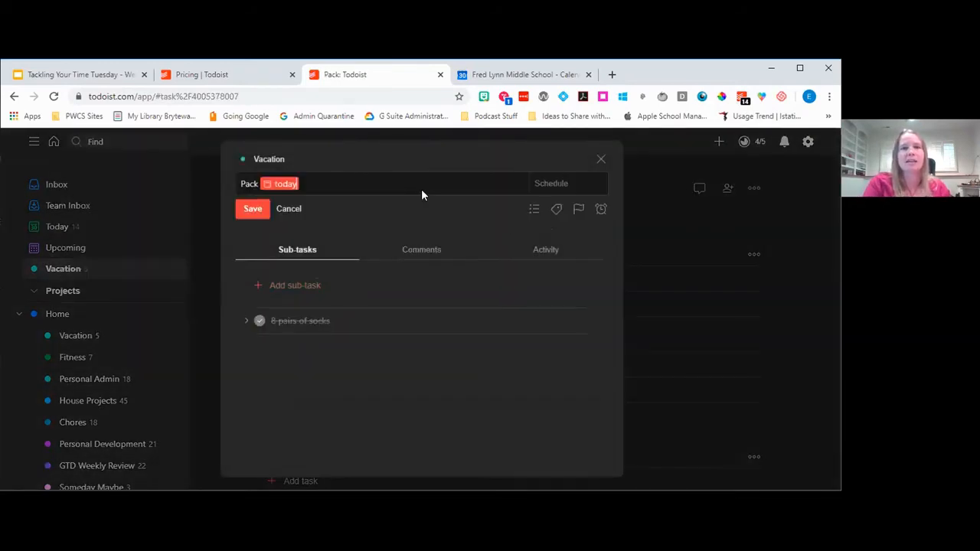
{"action": "key", "text": "Return"}
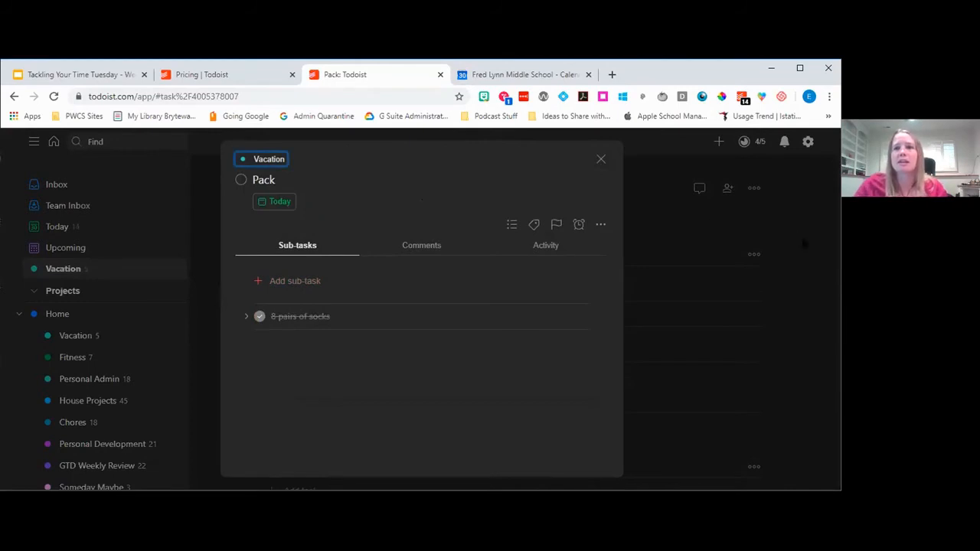
{"action": "left_click", "coordinate": [798, 233]}
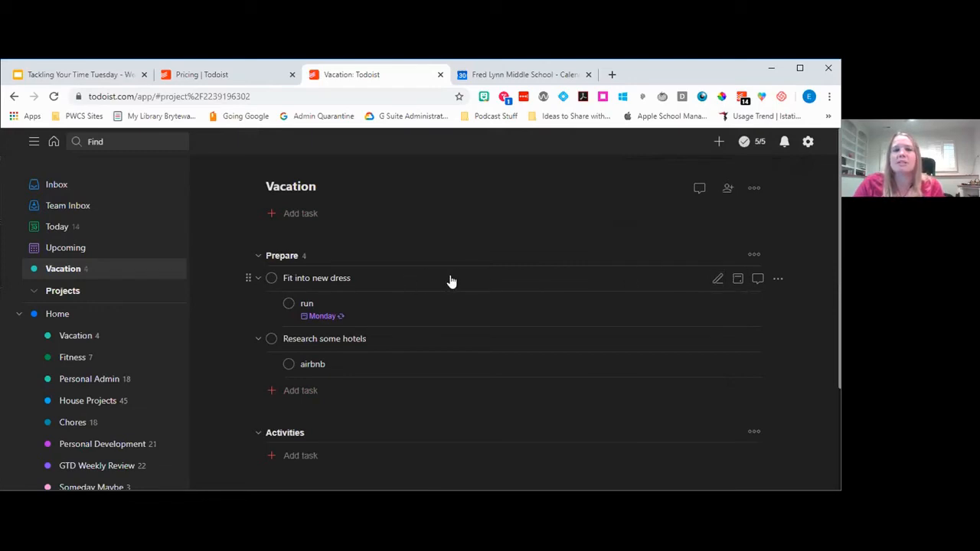
Step: Examine the due-date picker, comments area and additional actions for the "Fit into new dress" task
{"action": "left_click", "coordinate": [737, 281]}
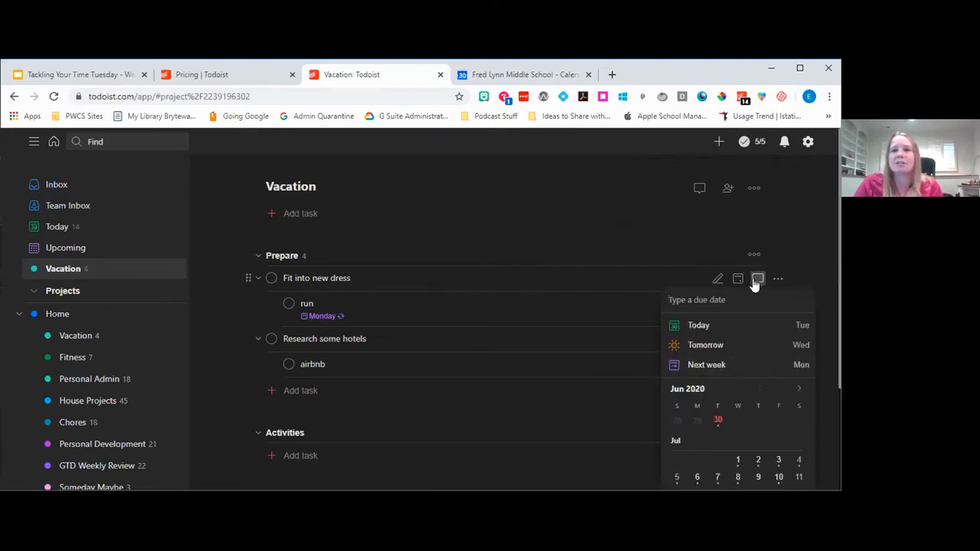
{"action": "left_click", "coordinate": [757, 280]}
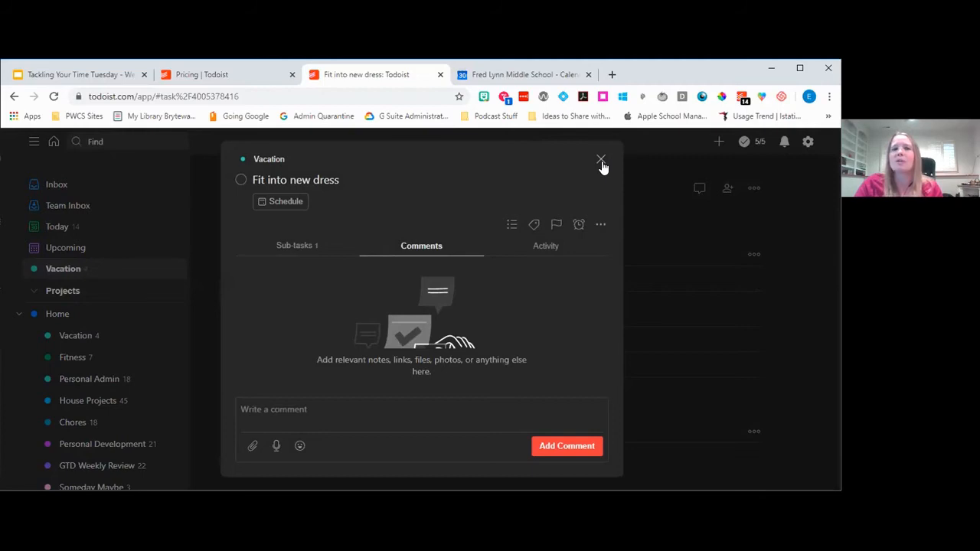
{"action": "left_click", "coordinate": [601, 163]}
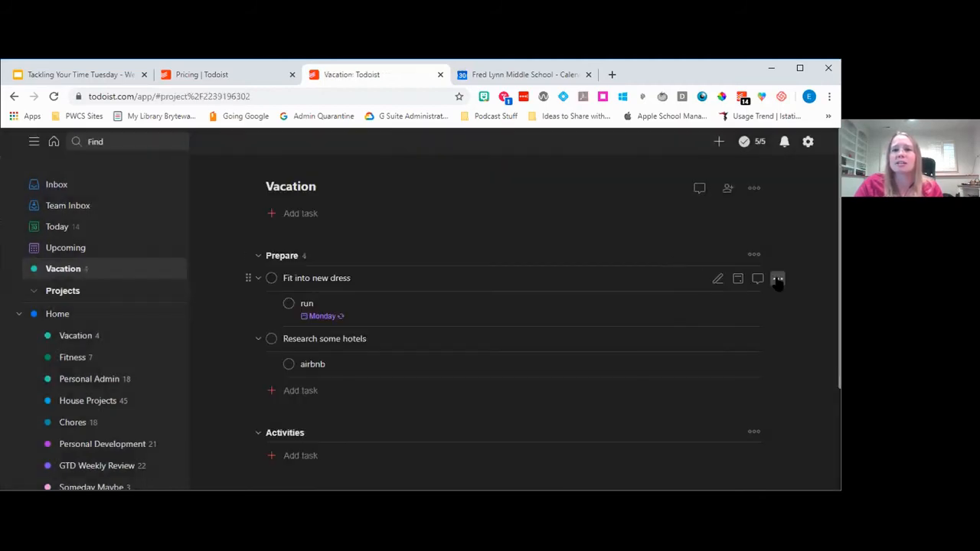
{"action": "left_click", "coordinate": [777, 279]}
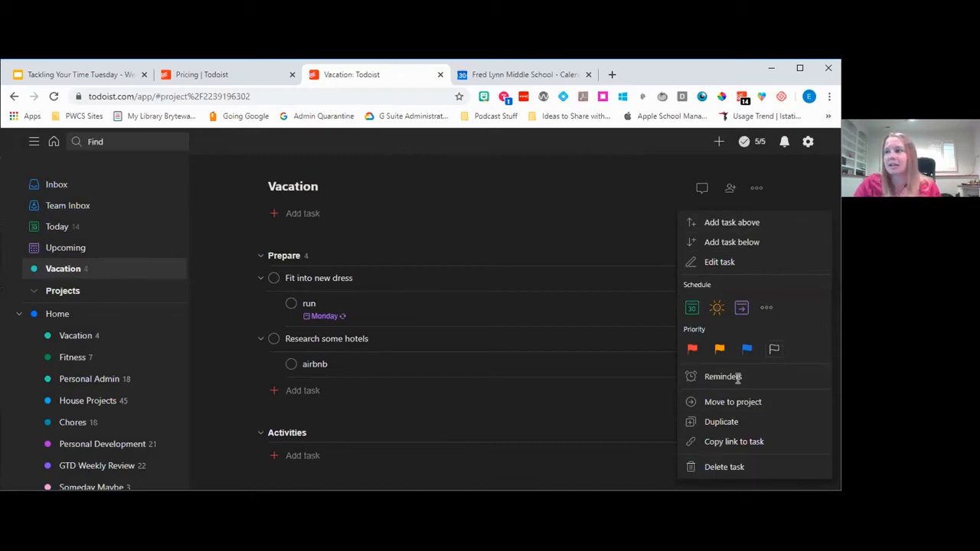
{"action": "left_click", "coordinate": [555, 213]}
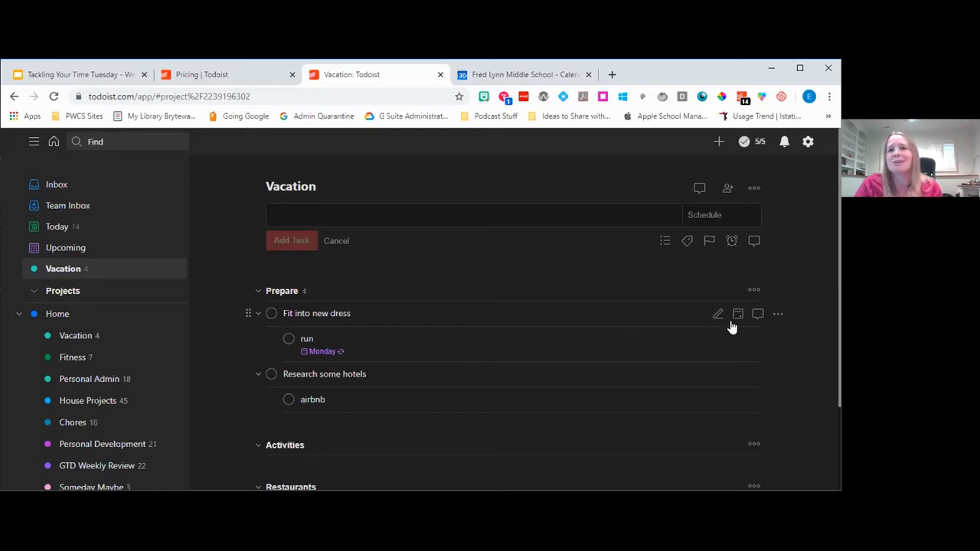
Step: Review the quick scheduling choices and custom due-date options among the "Fit into new dress" task's actions, leaving it unscheduled
{"action": "left_click", "coordinate": [776, 314]}
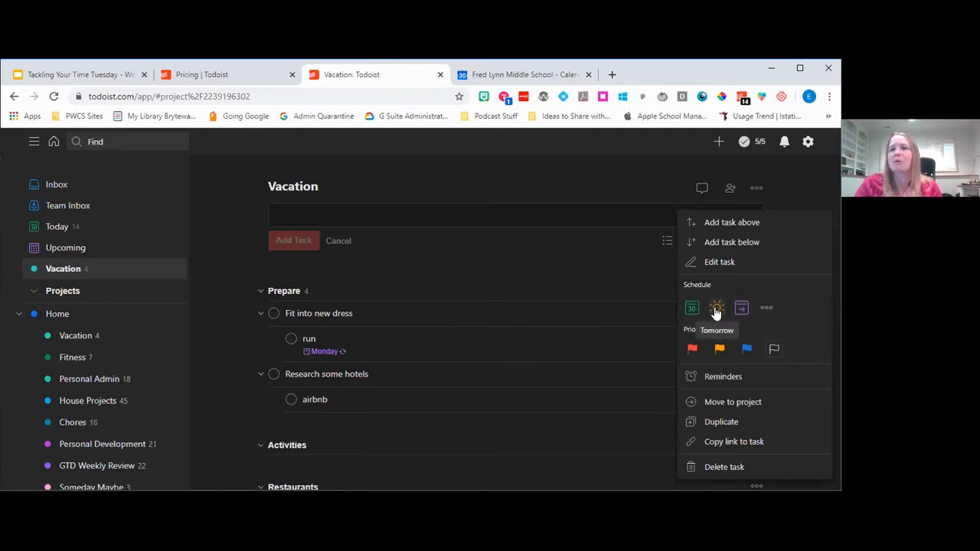
{"action": "left_click", "coordinate": [764, 308]}
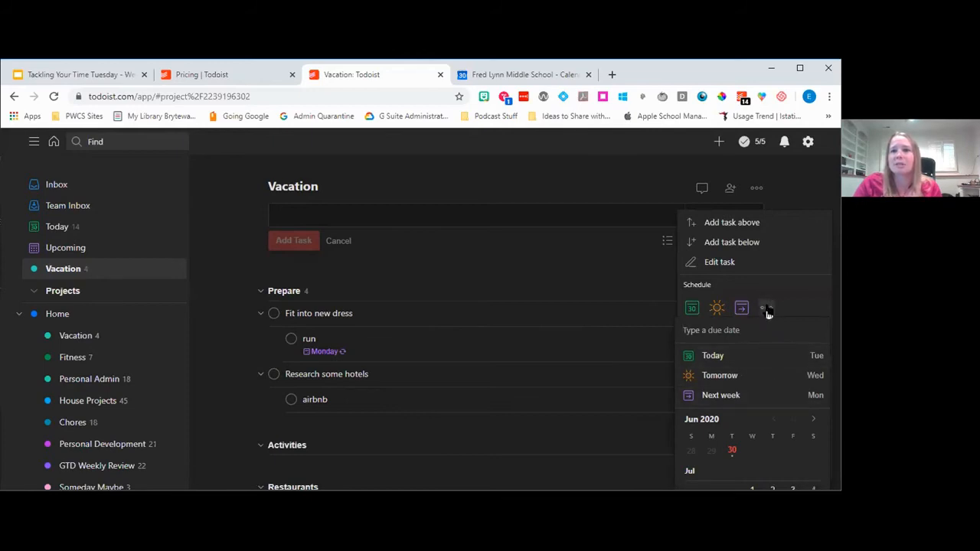
{"action": "left_click", "coordinate": [588, 270]}
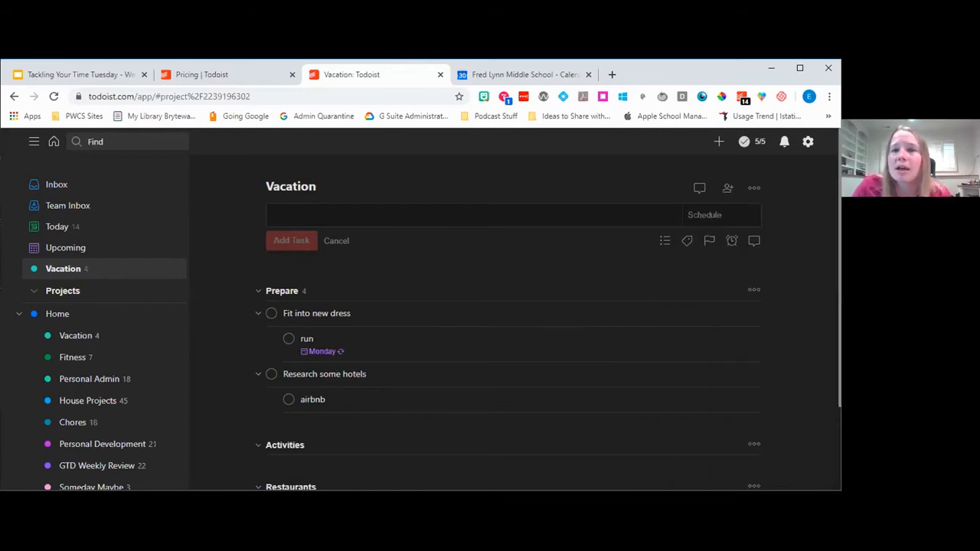
Step: Inspect the "Fit into new dress" task's details, including its due-date calendar and extra options, and close it without changes
{"action": "left_click", "coordinate": [352, 314]}
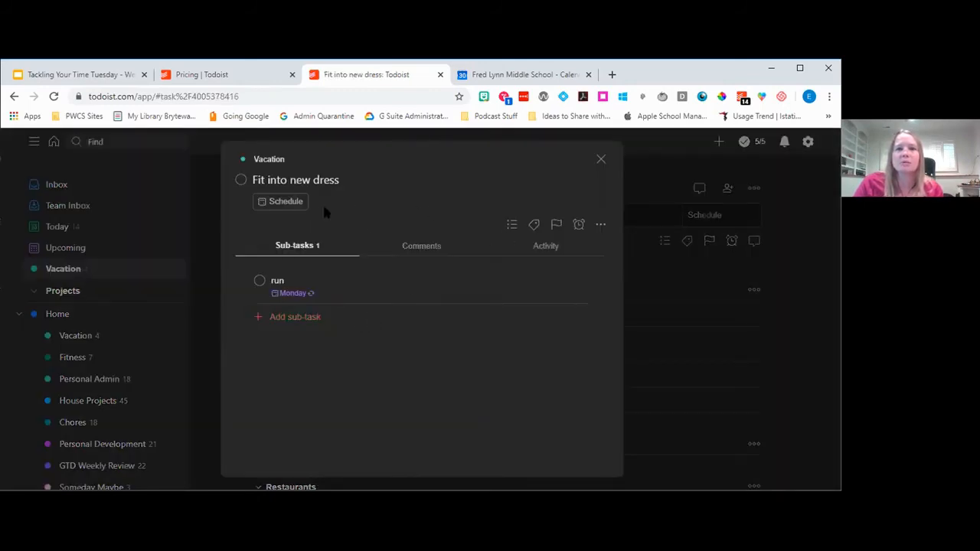
{"action": "left_click", "coordinate": [284, 204]}
{"action": "scroll", "coordinate": [315, 366], "scroll_direction": "down", "scroll_amount": 6}
{"action": "scroll", "coordinate": [320, 375], "scroll_direction": "up", "scroll_amount": 6}
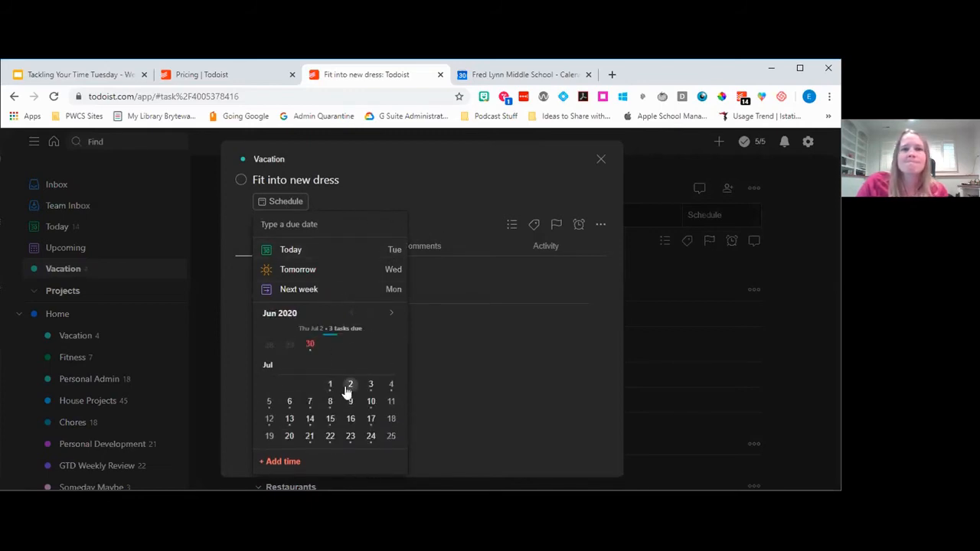
{"action": "left_click", "coordinate": [419, 204]}
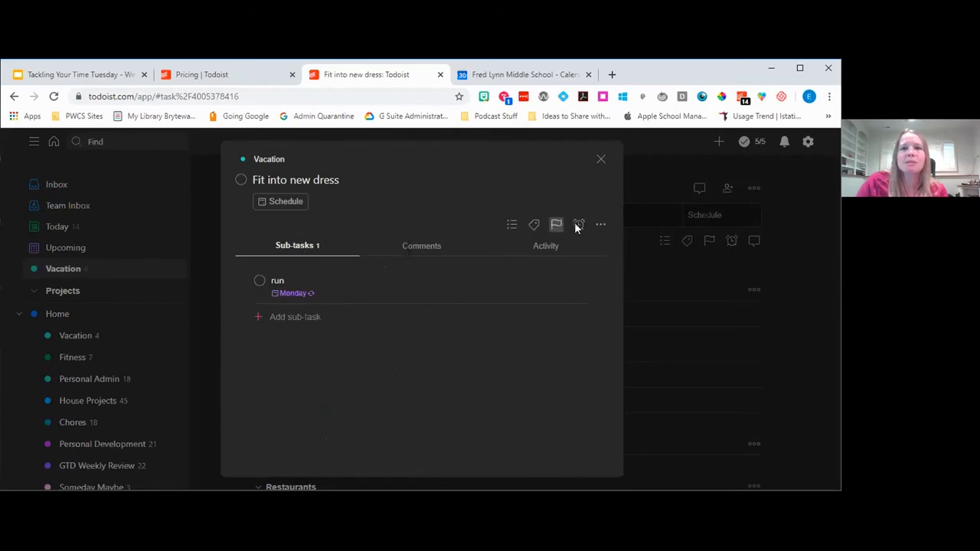
{"action": "left_click", "coordinate": [601, 226]}
{"action": "left_click", "coordinate": [524, 192]}
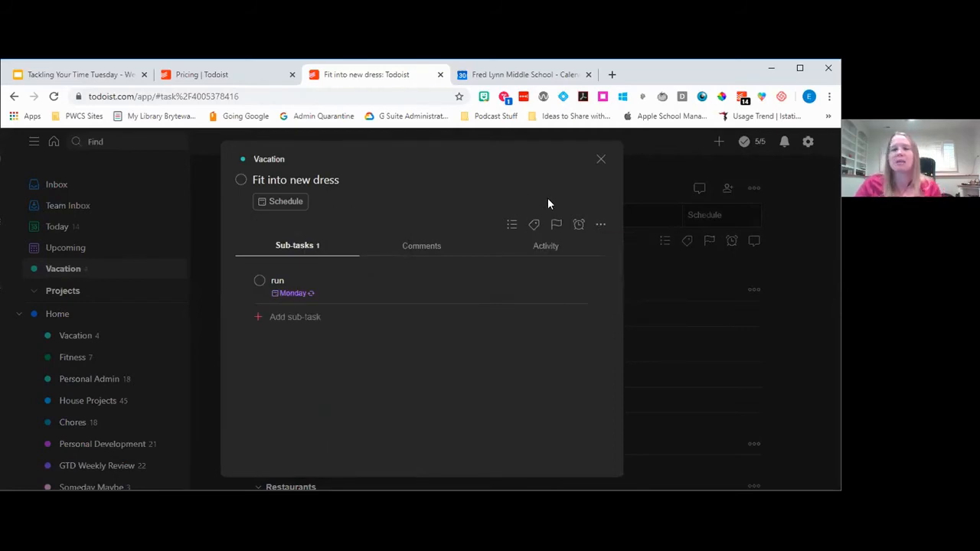
{"action": "left_click", "coordinate": [601, 156]}
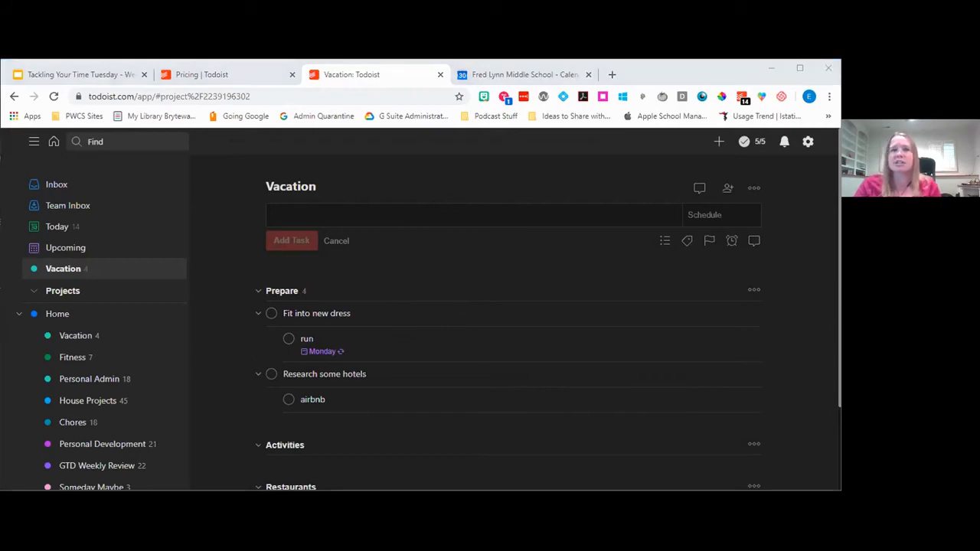
Step: Look over the Vacation project's sections and the full list of projects
{"action": "scroll", "coordinate": [509, 376], "scroll_direction": "down", "scroll_amount": 2}
{"action": "scroll", "coordinate": [462, 403], "scroll_direction": "up", "scroll_amount": 2}
{"action": "scroll", "coordinate": [363, 394], "scroll_direction": "down", "scroll_amount": 2}
{"action": "scroll", "coordinate": [115, 344], "scroll_direction": "down", "scroll_amount": 1}
{"action": "scroll", "coordinate": [145, 367], "scroll_direction": "down", "scroll_amount": 2}
{"action": "scroll", "coordinate": [183, 367], "scroll_direction": "up", "scroll_amount": 2}
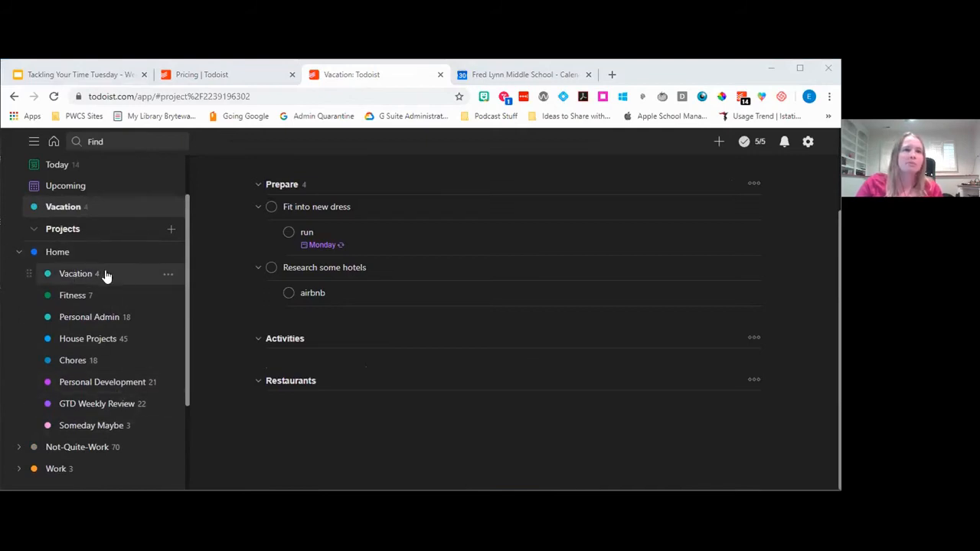
{"action": "scroll", "coordinate": [303, 358], "scroll_direction": "up", "scroll_amount": 2}
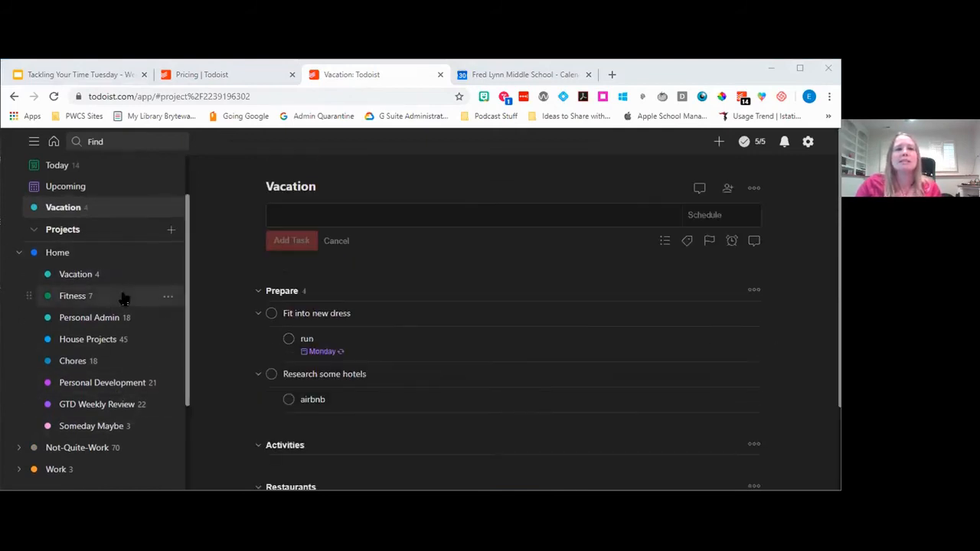
{"action": "scroll", "coordinate": [69, 291], "scroll_direction": "up", "scroll_amount": 1}
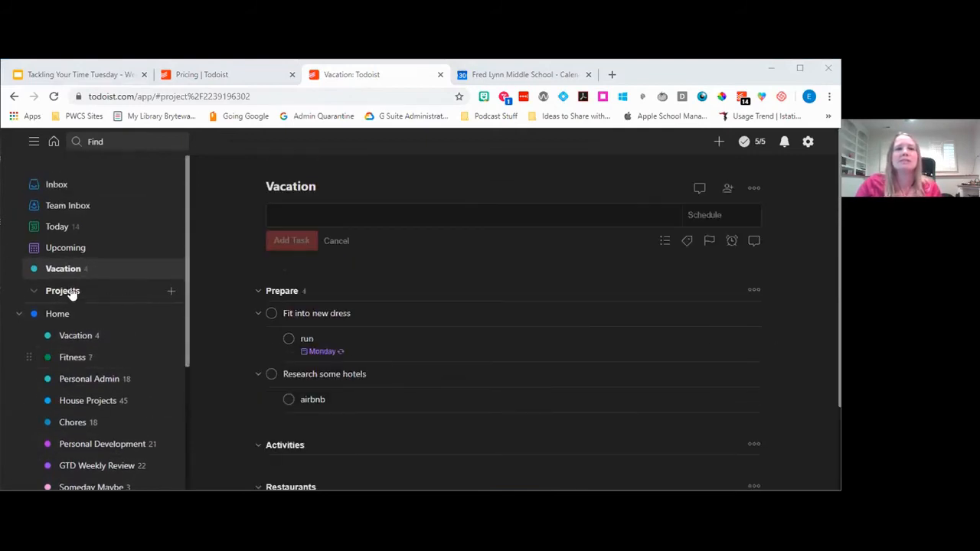
Step: View the Inbox, Today and Upcoming task lists one after another
{"action": "left_click", "coordinate": [84, 193]}
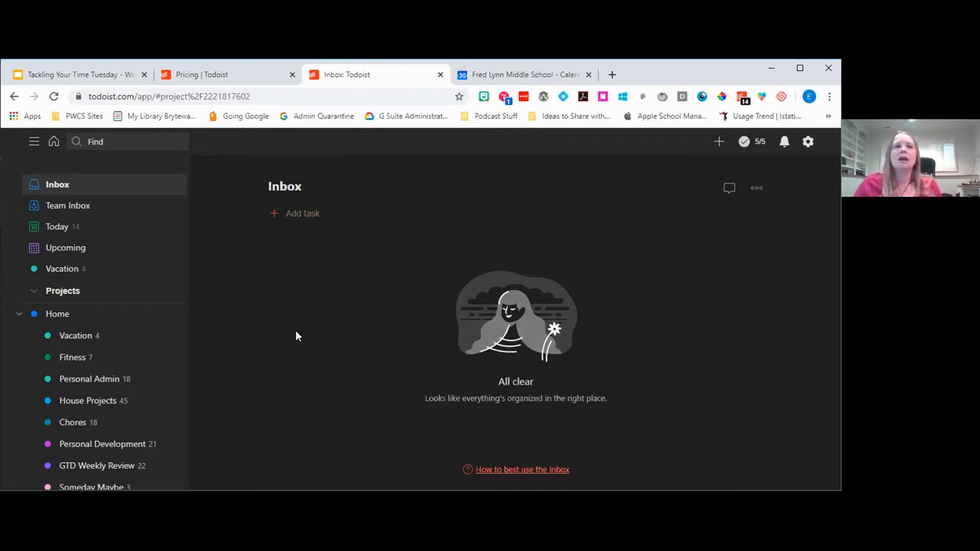
{"action": "left_click", "coordinate": [65, 231]}
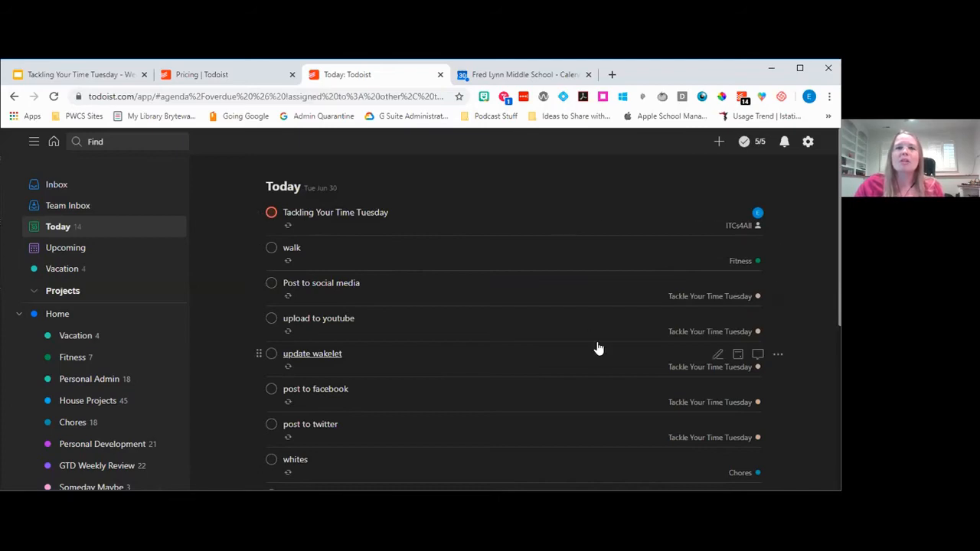
{"action": "scroll", "coordinate": [650, 344], "scroll_direction": "down", "scroll_amount": 3}
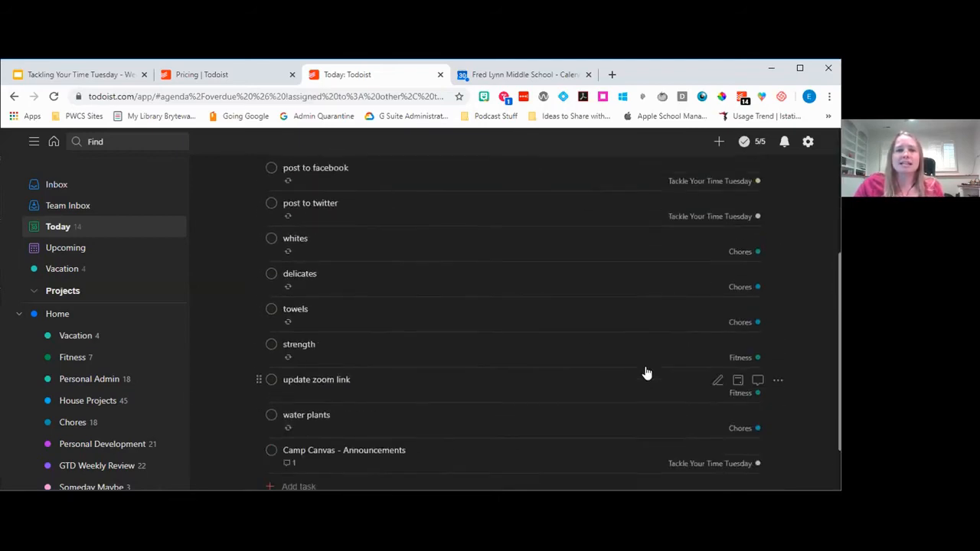
{"action": "scroll", "coordinate": [647, 373], "scroll_direction": "up", "scroll_amount": 3}
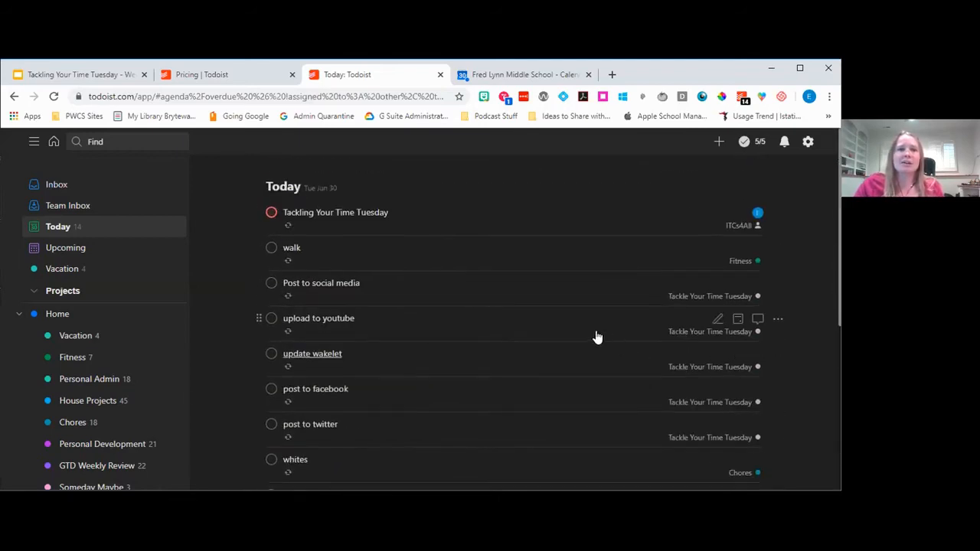
{"action": "left_click", "coordinate": [86, 250]}
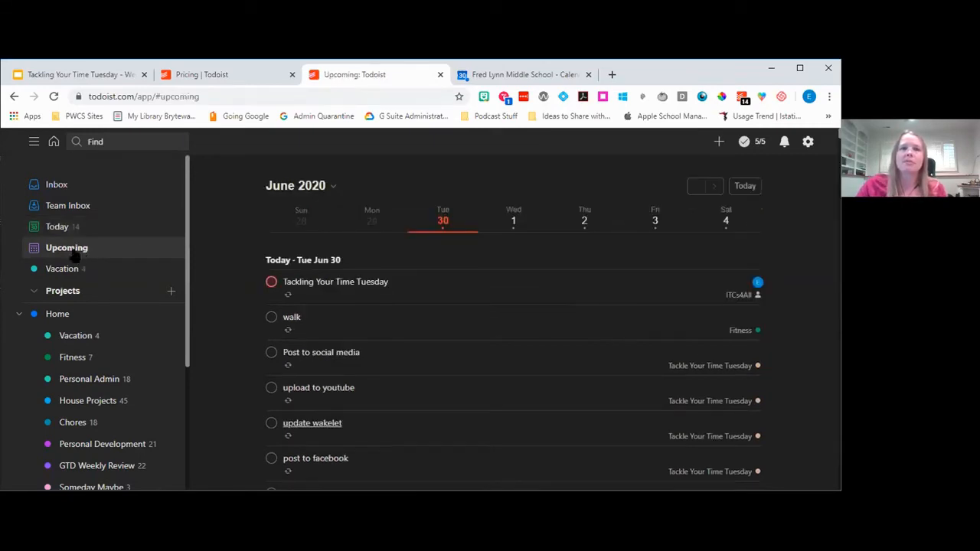
Step: Look through the upcoming tasks listed by date and return to today's tasks
{"action": "scroll", "coordinate": [643, 355], "scroll_direction": "down", "scroll_amount": 3}
{"action": "scroll", "coordinate": [551, 339], "scroll_direction": "down", "scroll_amount": 15}
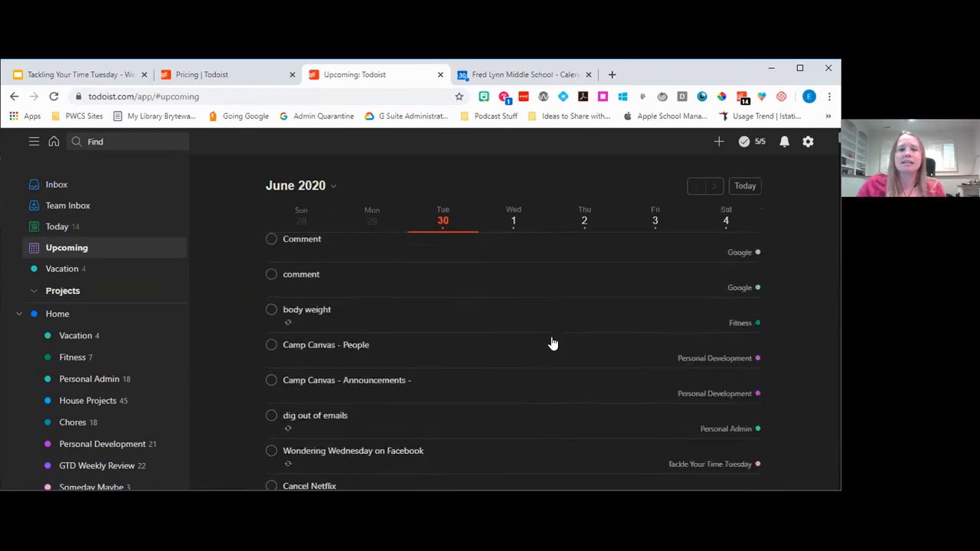
{"action": "scroll", "coordinate": [550, 344], "scroll_direction": "up", "scroll_amount": 15}
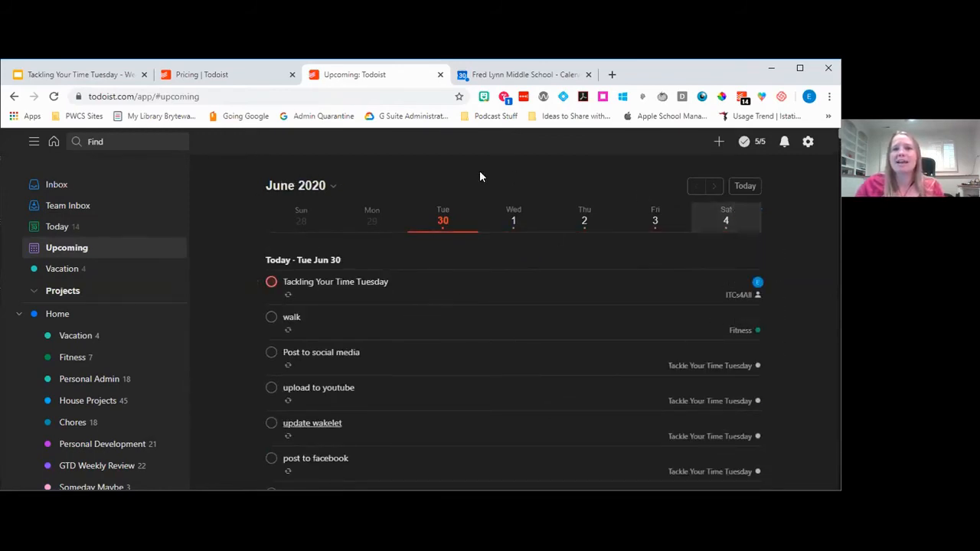
Step: Open the favorited Vacation project, look over its sections, and remove the project from the favorites
{"action": "left_click", "coordinate": [87, 272]}
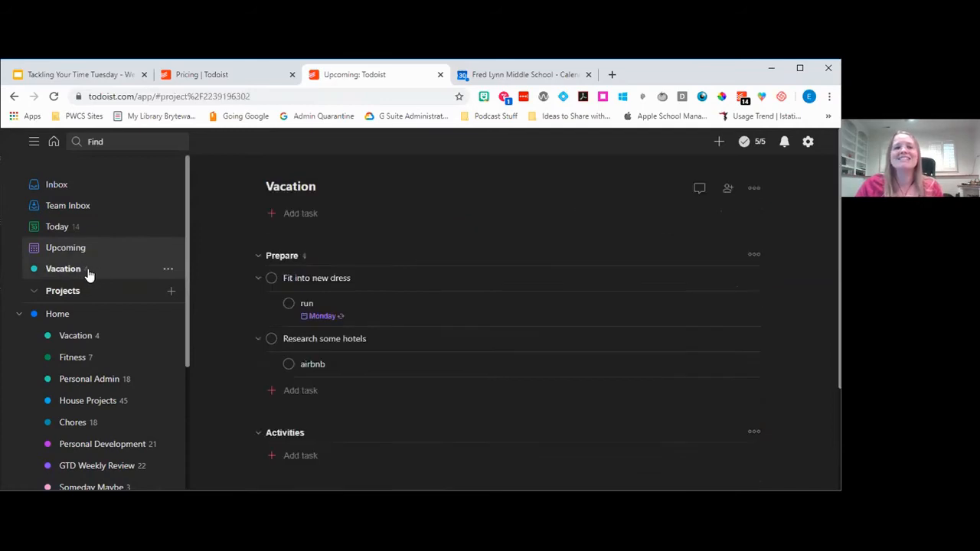
{"action": "scroll", "coordinate": [459, 326], "scroll_direction": "down", "scroll_amount": 2}
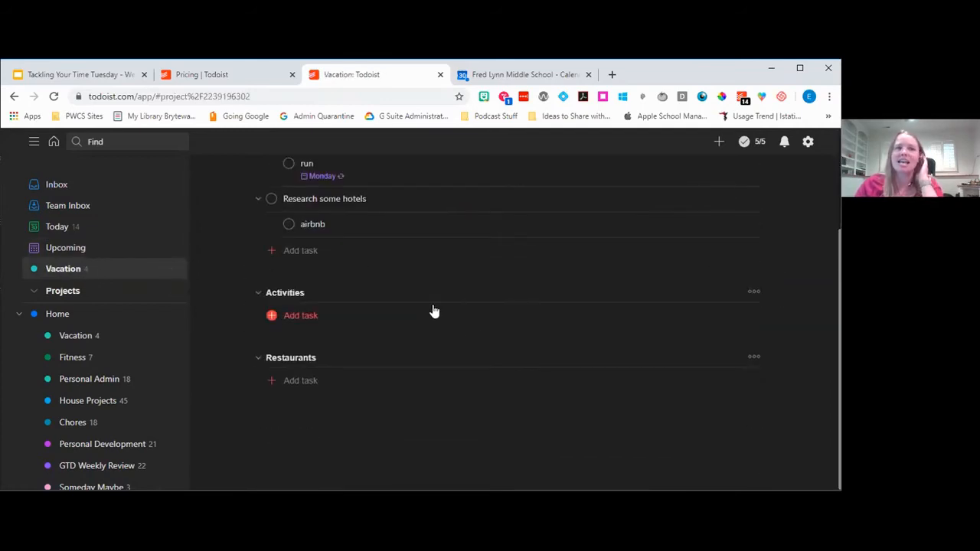
{"action": "scroll", "coordinate": [436, 299], "scroll_direction": "up", "scroll_amount": 2}
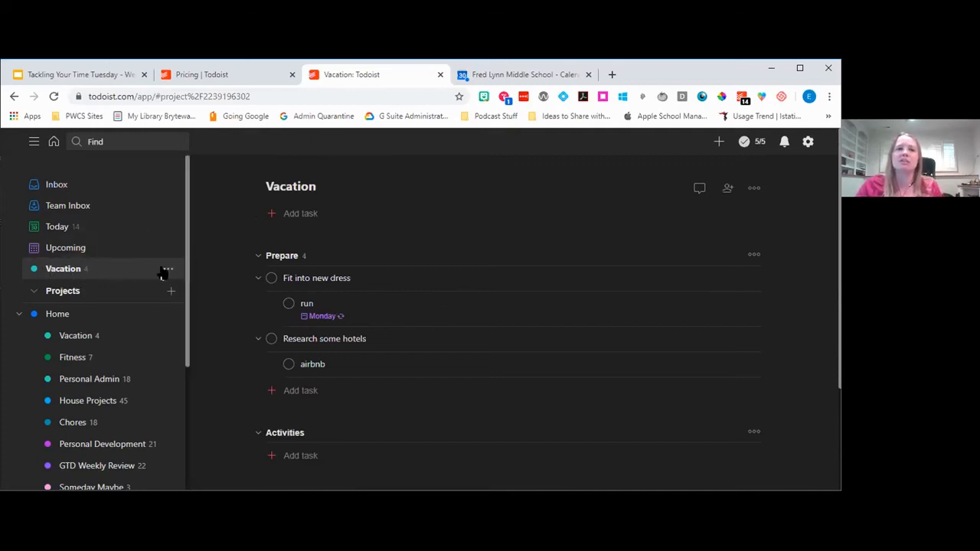
{"action": "left_click", "coordinate": [167, 270]}
{"action": "left_click", "coordinate": [200, 309]}
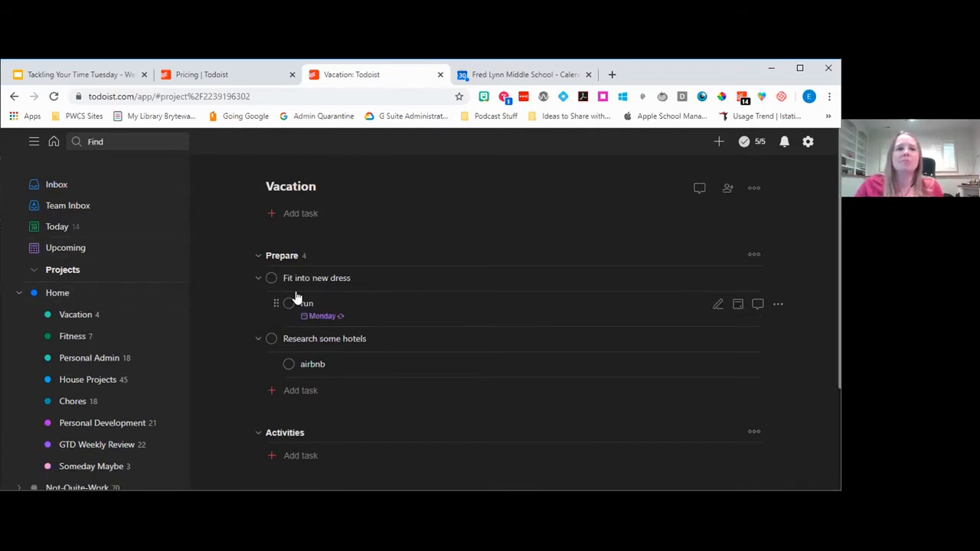
{"action": "scroll", "coordinate": [296, 293], "scroll_direction": "down", "scroll_amount": 3}
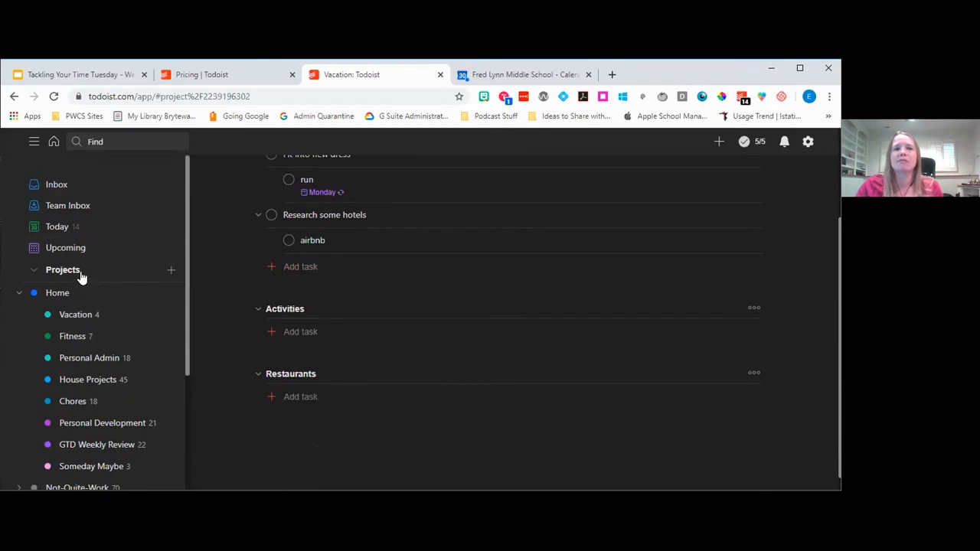
{"action": "scroll", "coordinate": [381, 333], "scroll_direction": "up", "scroll_amount": 3}
Step: Search for the tasks due on "friday"
{"action": "left_click", "coordinate": [127, 145]}
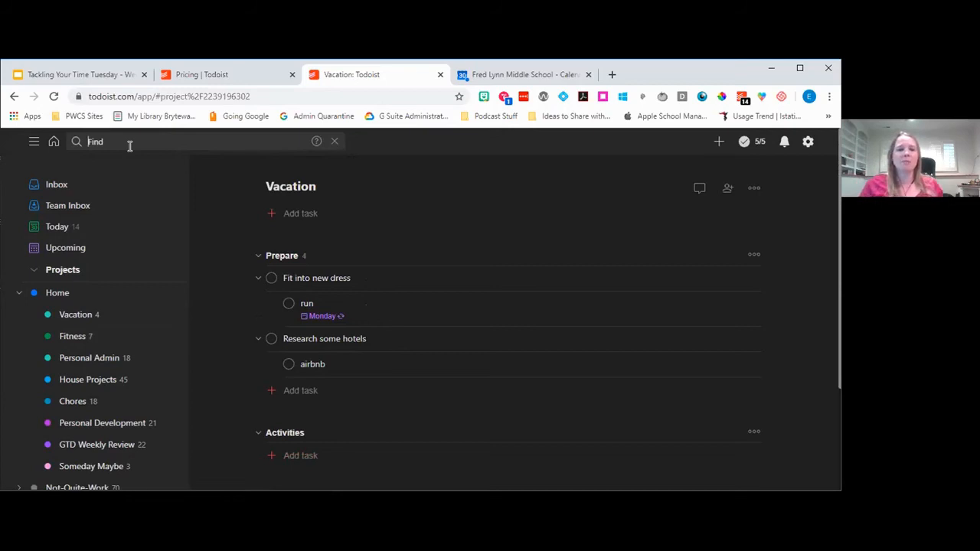
{"action": "type", "text": "friday"}
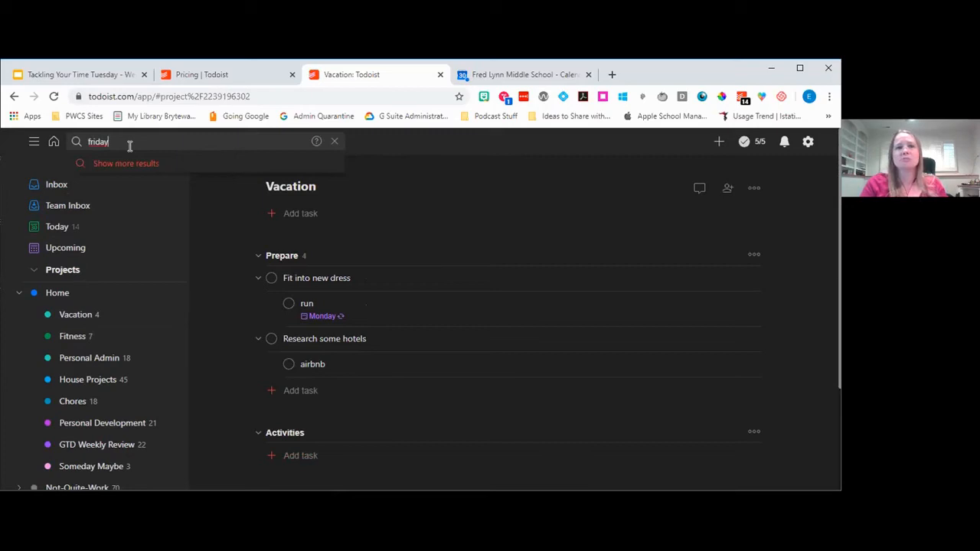
{"action": "key", "text": "Return"}
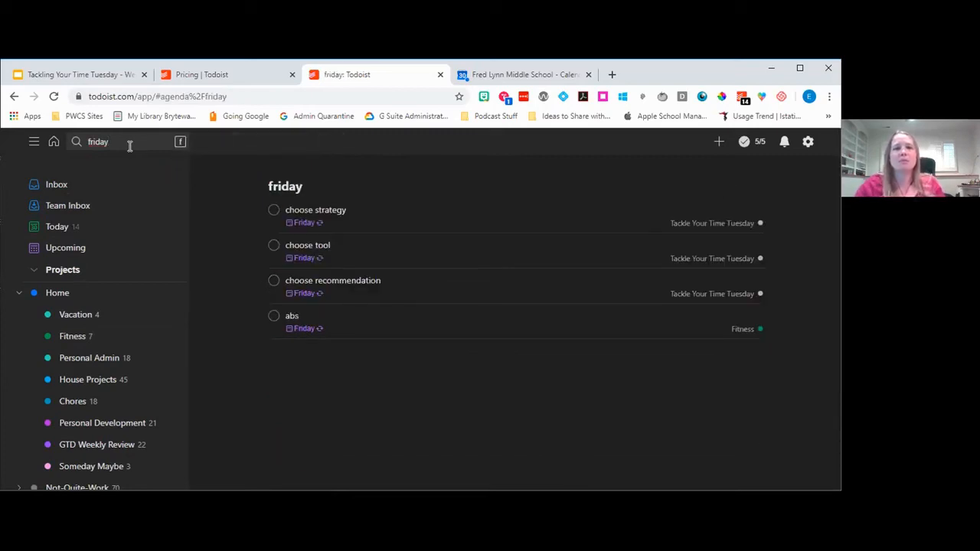
Step: Replace the search with "next 30 days" to list the tasks due in that period
{"action": "left_click", "coordinate": [113, 143]}
{"action": "key", "text": "BackSpace"}
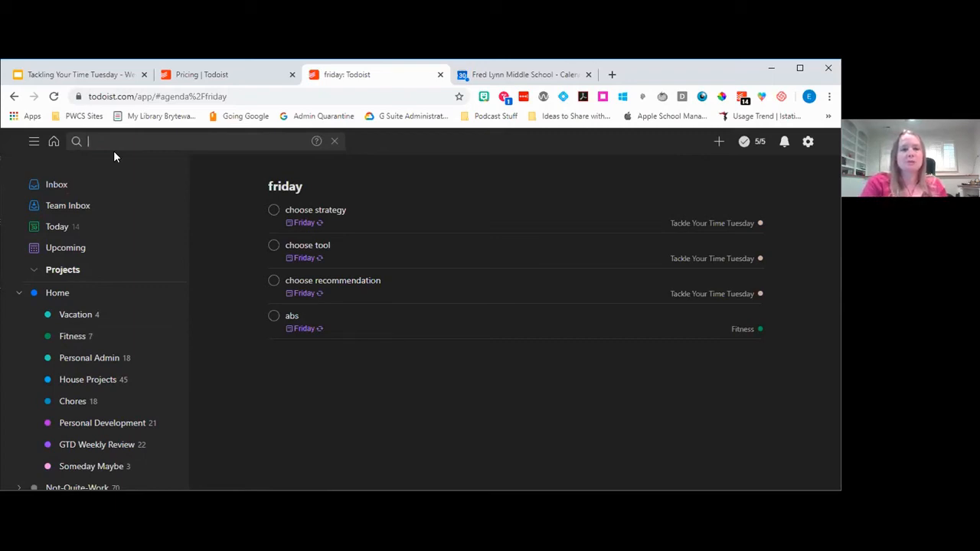
{"action": "type", "text": "ne"}
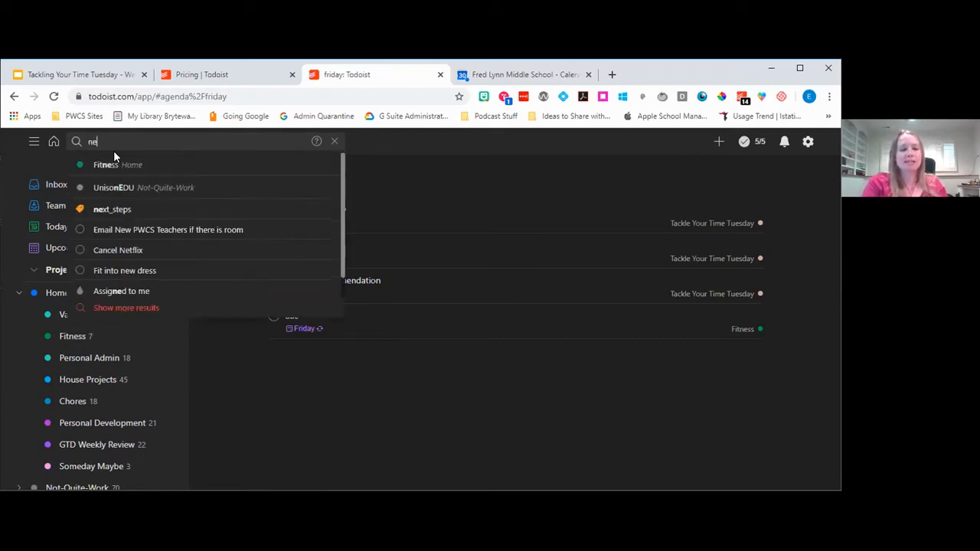
{"action": "type", "text": "xt 30 days"}
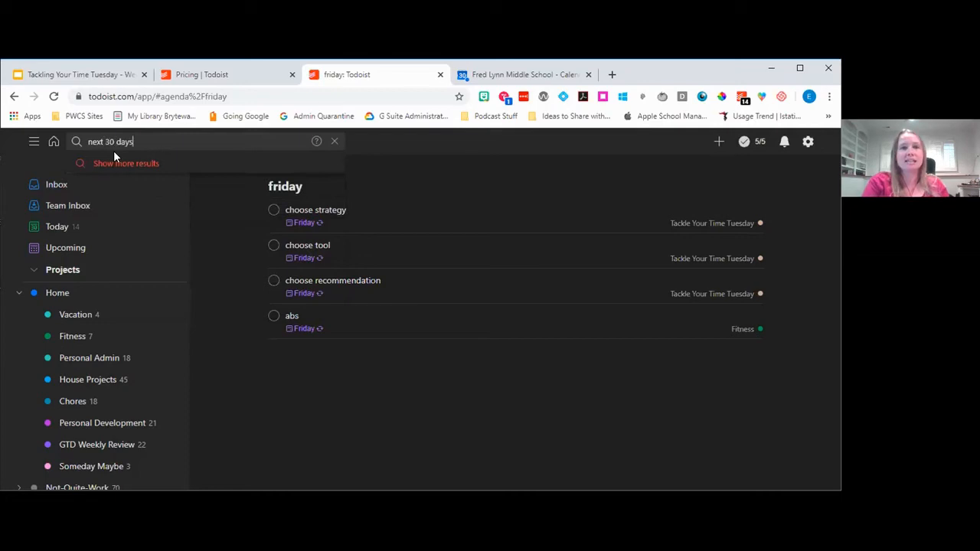
{"action": "key", "text": "Return"}
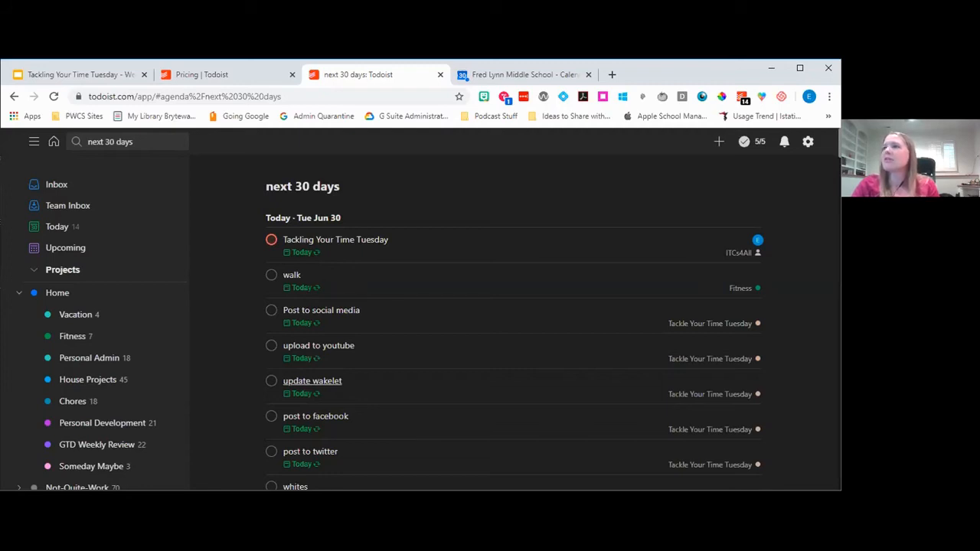
Step: Collapse the Home project's subprojects and expand the list of labels
{"action": "left_click", "coordinate": [19, 292]}
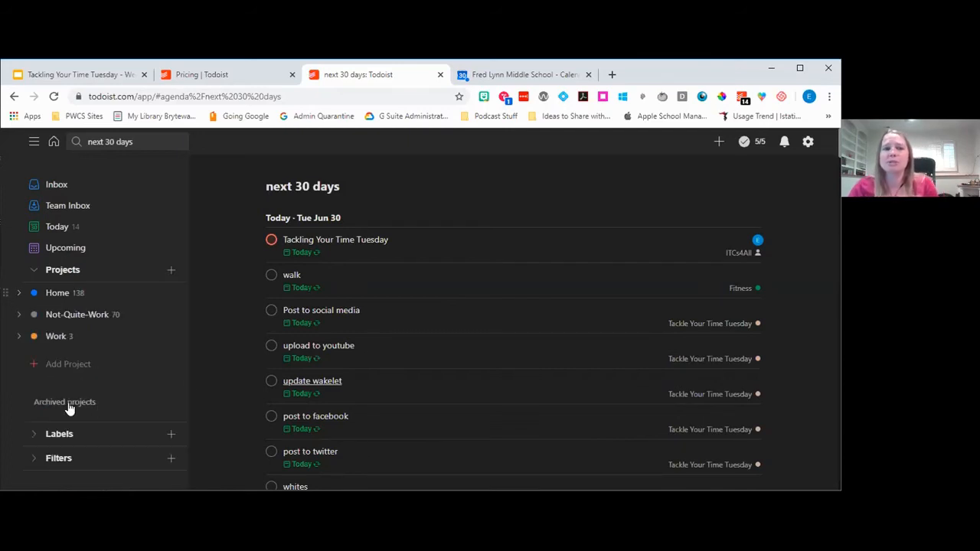
{"action": "scroll", "coordinate": [334, 356], "scroll_direction": "down", "scroll_amount": 3}
{"action": "scroll", "coordinate": [268, 337], "scroll_direction": "up", "scroll_amount": 3}
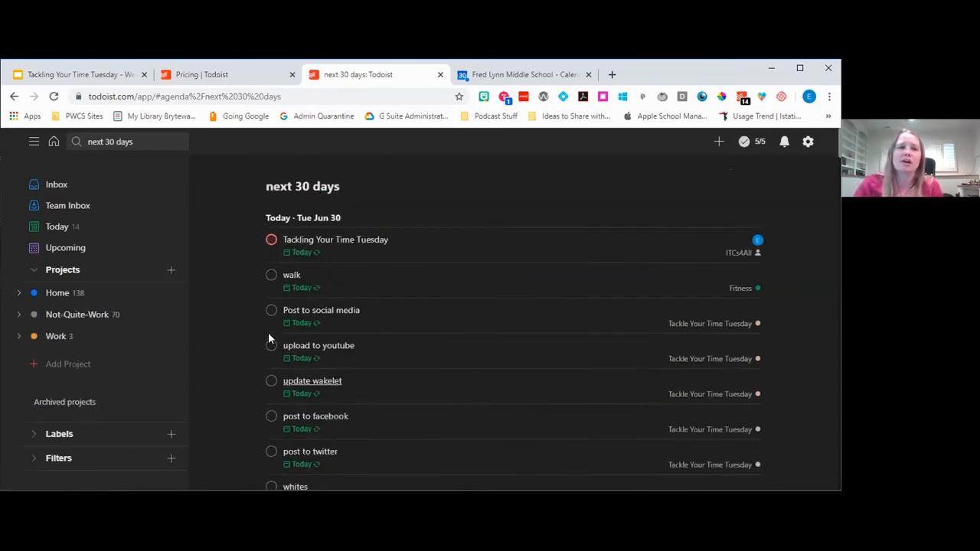
{"action": "left_click", "coordinate": [46, 436]}
{"action": "scroll", "coordinate": [81, 415], "scroll_direction": "down", "scroll_amount": 2}
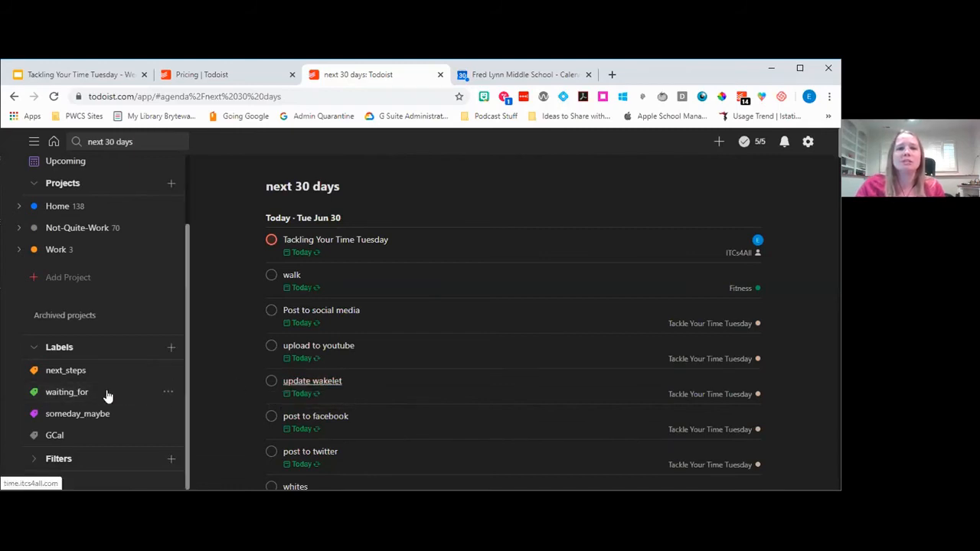
Step: View the tasks under the waiting_for, next_steps and GCal labels one after another
{"action": "left_click", "coordinate": [26, 396]}
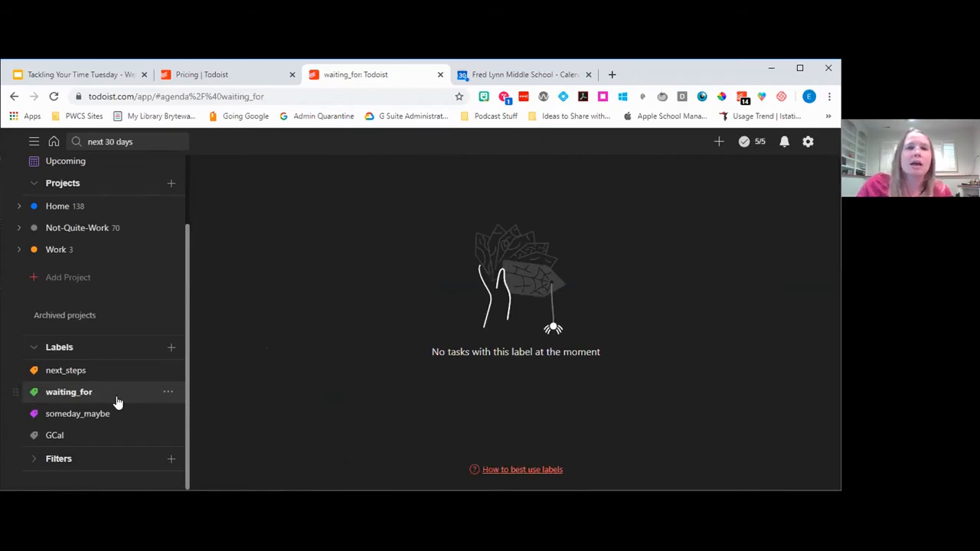
{"action": "scroll", "coordinate": [87, 352], "scroll_direction": "up", "scroll_amount": 1}
{"action": "scroll", "coordinate": [85, 352], "scroll_direction": "up", "scroll_amount": 1}
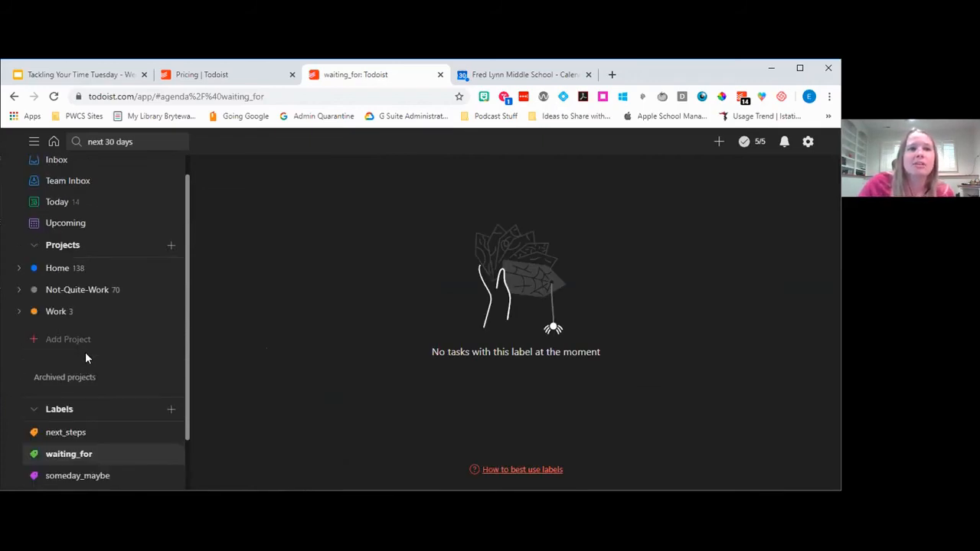
{"action": "scroll", "coordinate": [84, 356], "scroll_direction": "down", "scroll_amount": 2}
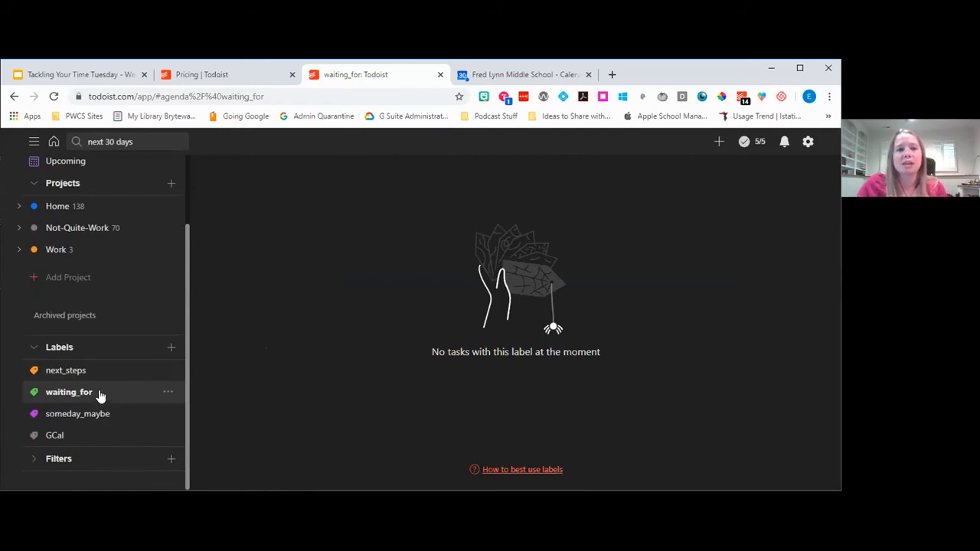
{"action": "left_click", "coordinate": [92, 375]}
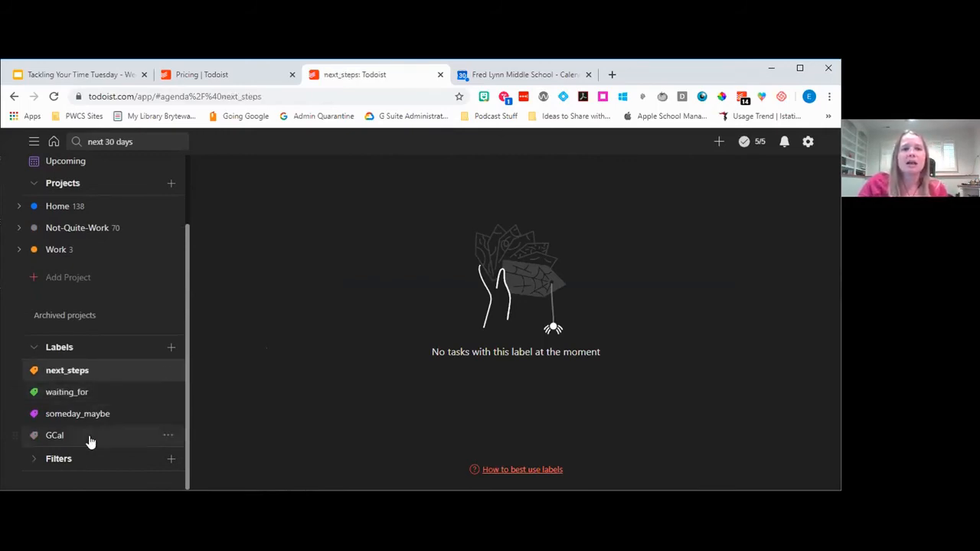
{"action": "left_click", "coordinate": [69, 435]}
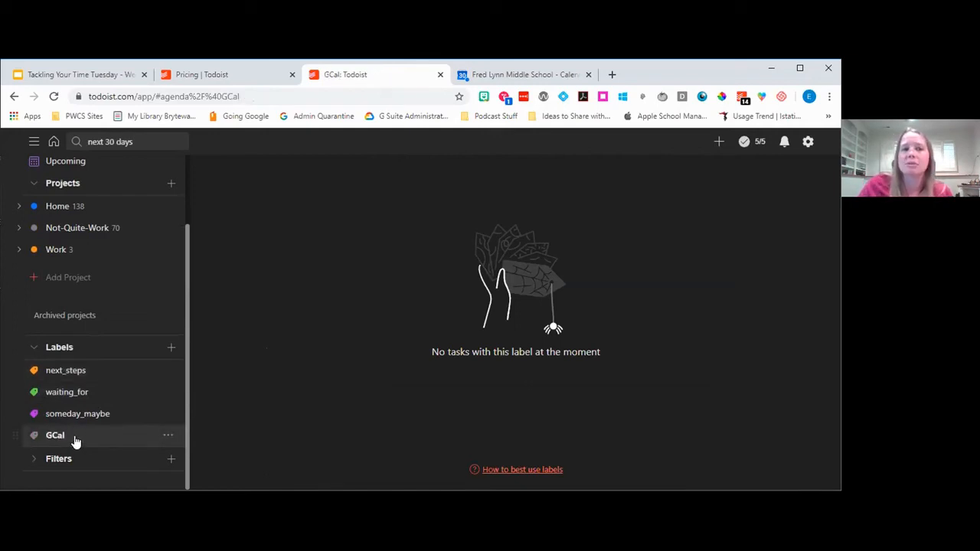
Step: Review the Priority 1 filter and the actions of its "Tackling Your Time Tuesday" task, and collapse the filters and labels lists
{"action": "left_click", "coordinate": [37, 459]}
{"action": "scroll", "coordinate": [84, 429], "scroll_direction": "down", "scroll_amount": 3}
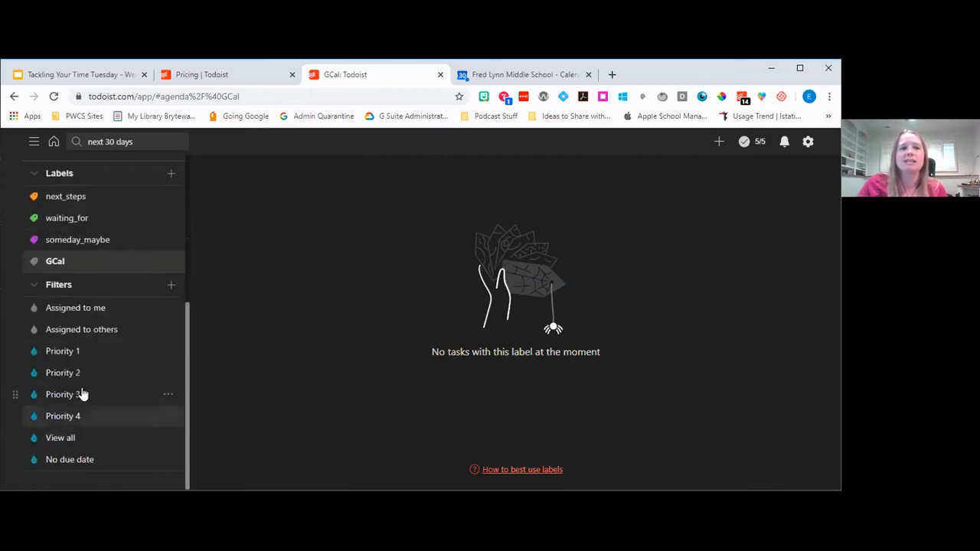
{"action": "left_click", "coordinate": [75, 352]}
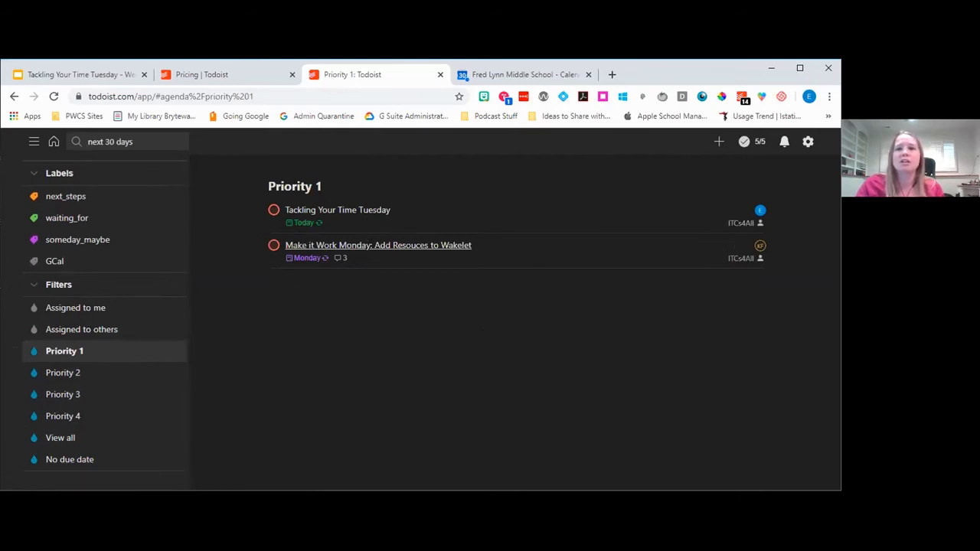
{"action": "left_click", "coordinate": [780, 210]}
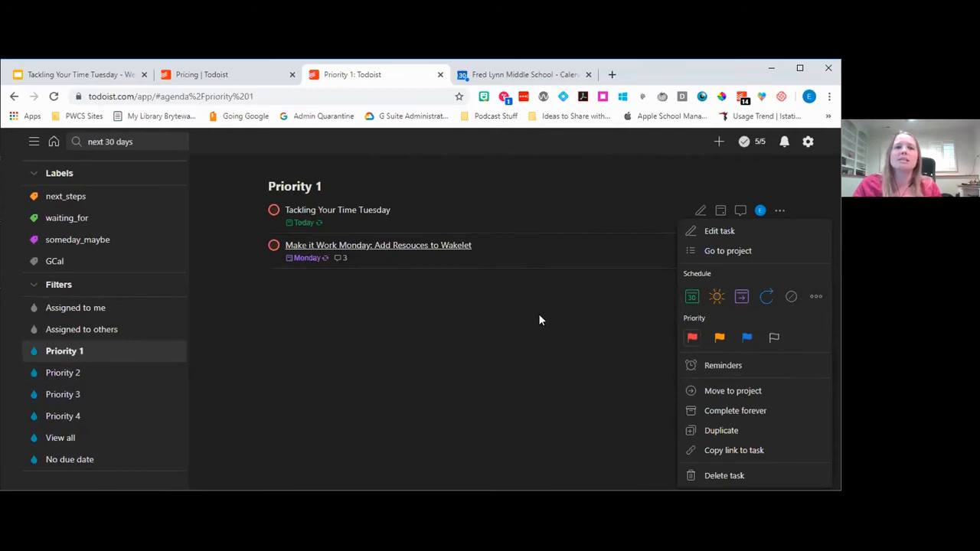
{"action": "left_click", "coordinate": [416, 388]}
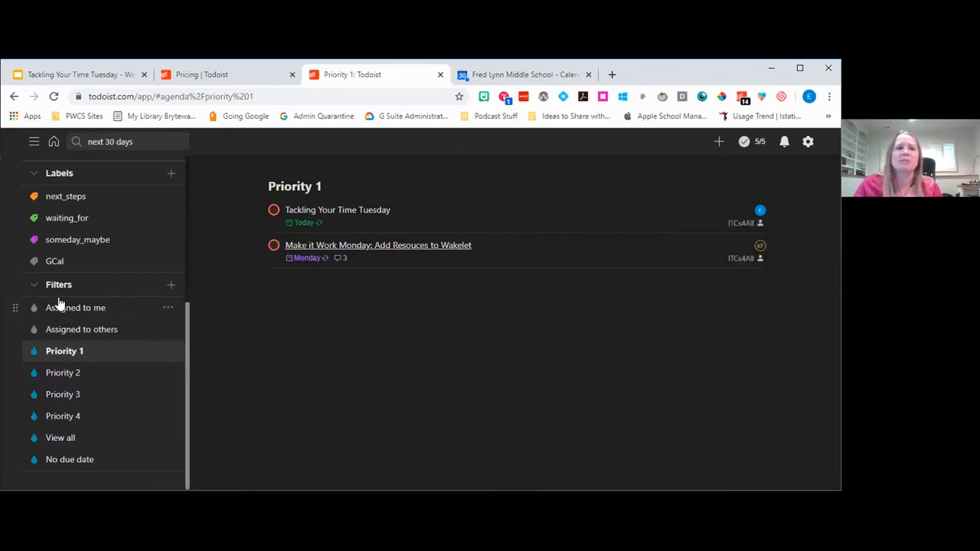
{"action": "left_click", "coordinate": [36, 286]}
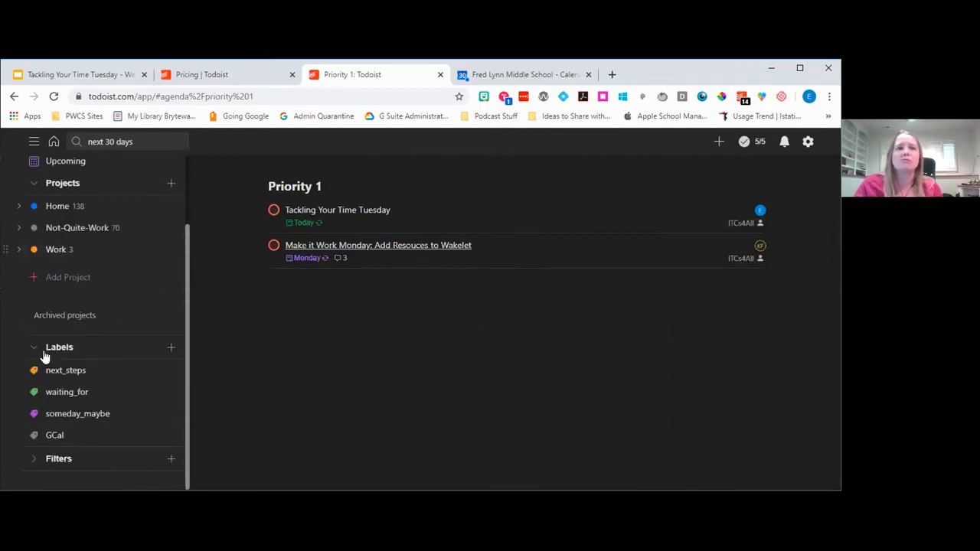
{"action": "left_click", "coordinate": [34, 348]}
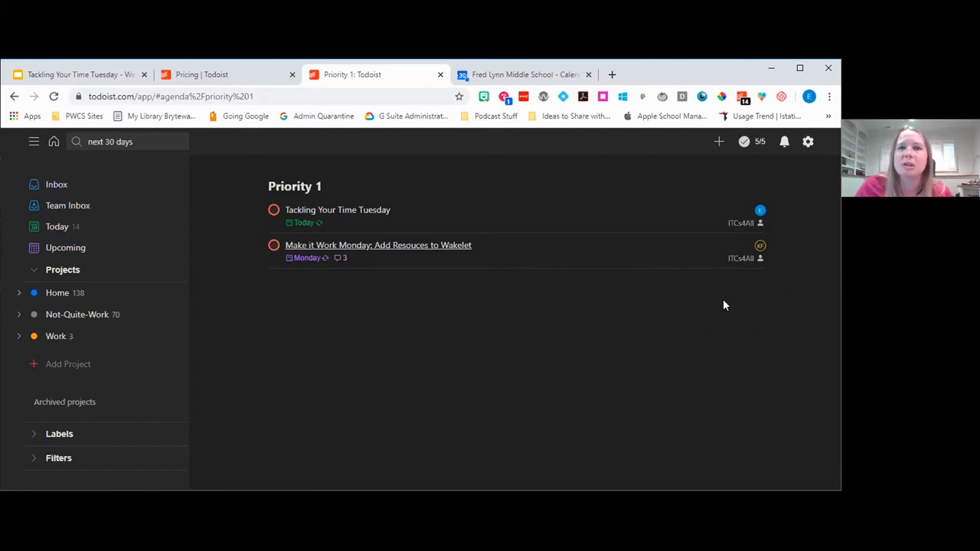
Step: Open the theme settings and look over the available color themes without changing the current one
{"action": "left_click", "coordinate": [807, 147]}
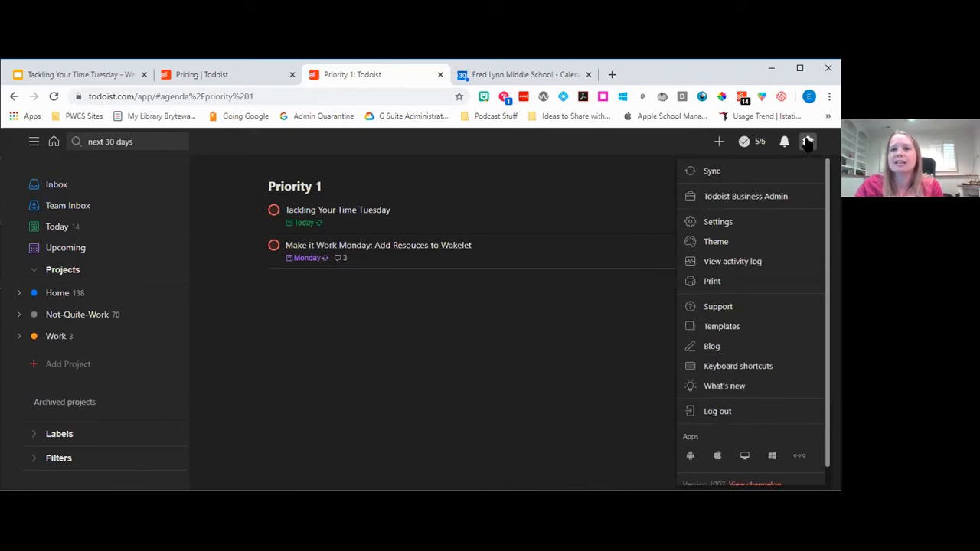
{"action": "left_click", "coordinate": [758, 247]}
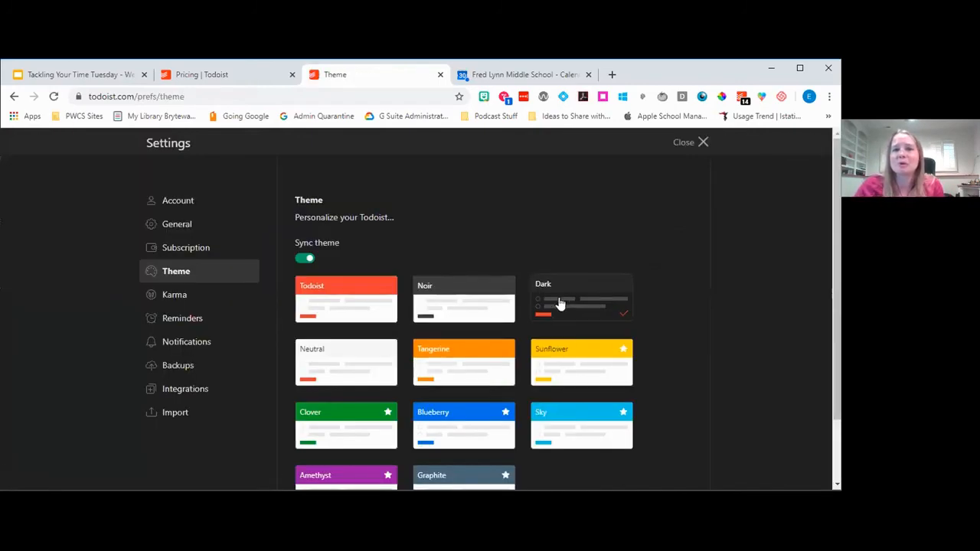
{"action": "scroll", "coordinate": [678, 302], "scroll_direction": "down", "scroll_amount": 1}
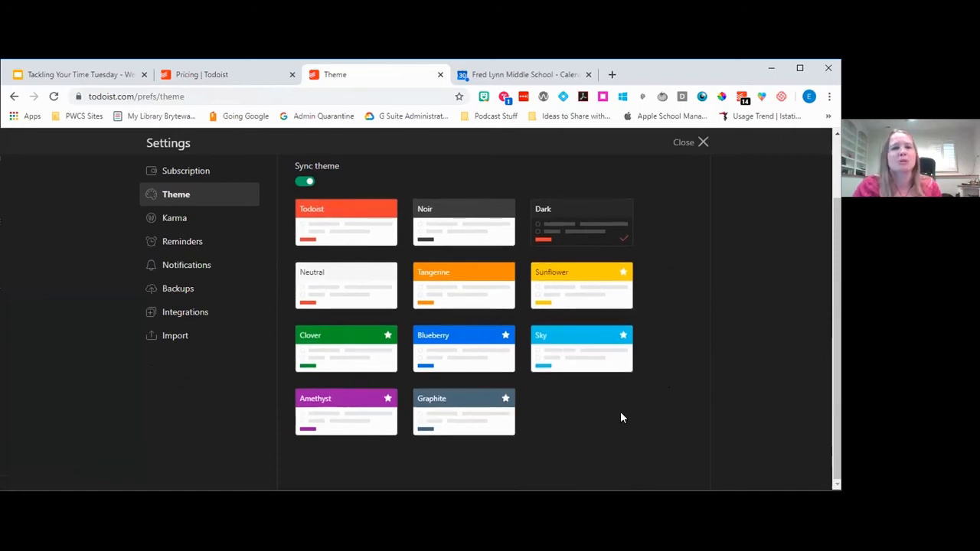
{"action": "scroll", "coordinate": [648, 418], "scroll_direction": "up", "scroll_amount": 1}
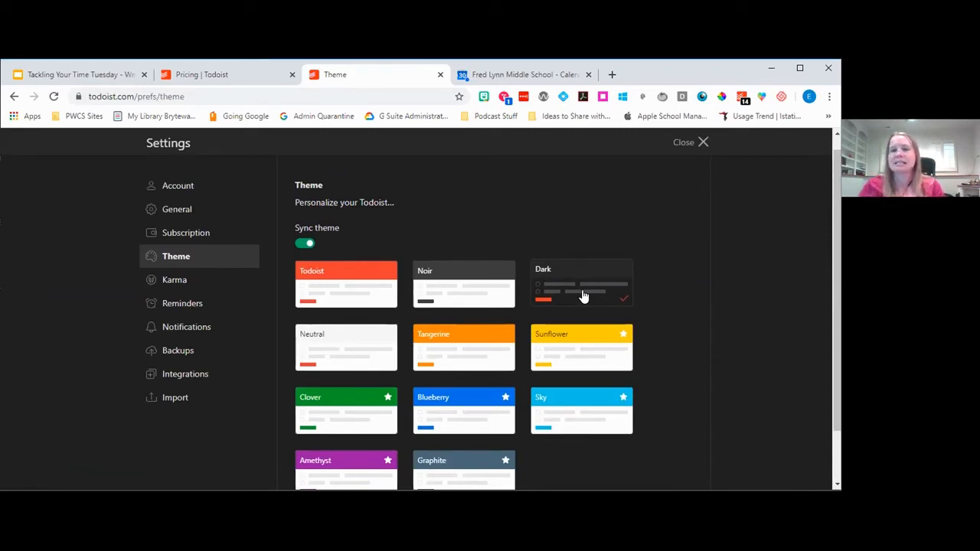
Step: Review the Karma settings for daily and weekly goals and days off, and open the reminder settings
{"action": "left_click", "coordinate": [179, 284]}
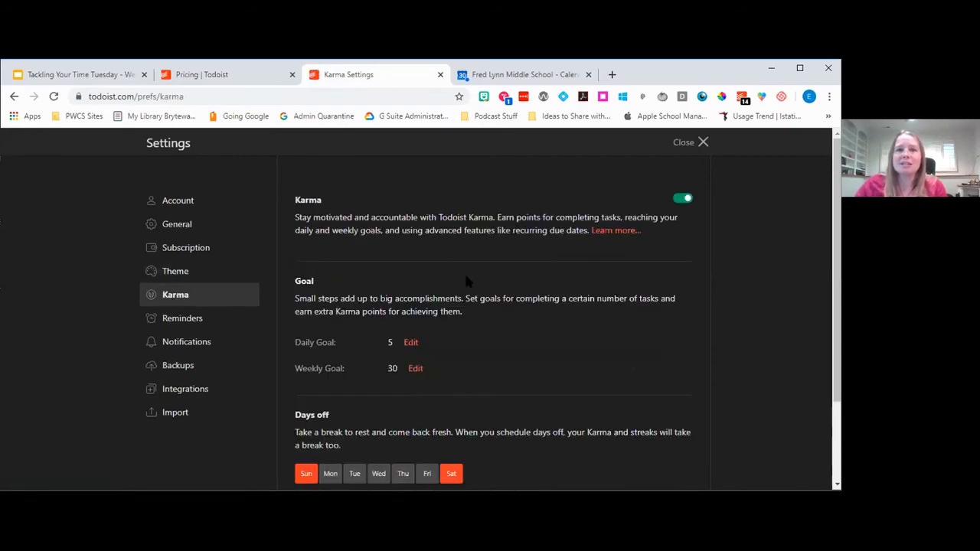
{"action": "scroll", "coordinate": [493, 308], "scroll_direction": "down", "scroll_amount": 2}
{"action": "scroll", "coordinate": [491, 310], "scroll_direction": "up", "scroll_amount": 2}
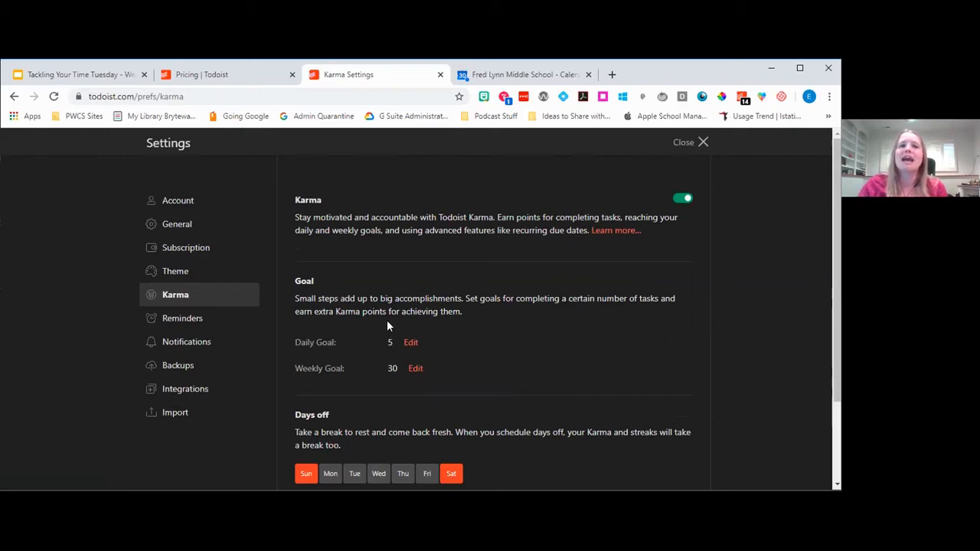
{"action": "left_click", "coordinate": [187, 325]}
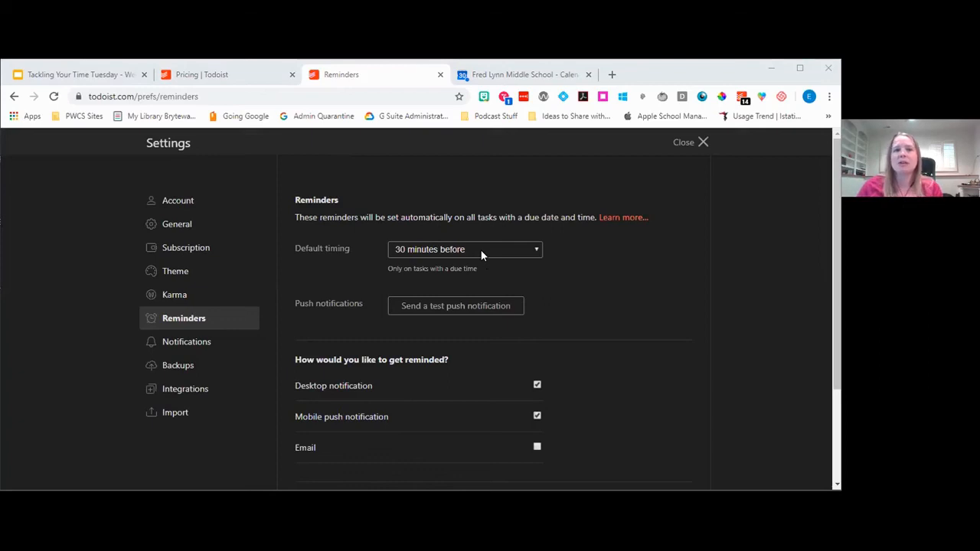
Step: Review the default reminder timing, the notification methods and the managed devices in the reminder settings
{"action": "scroll", "coordinate": [384, 325], "scroll_direction": "down", "scroll_amount": 1}
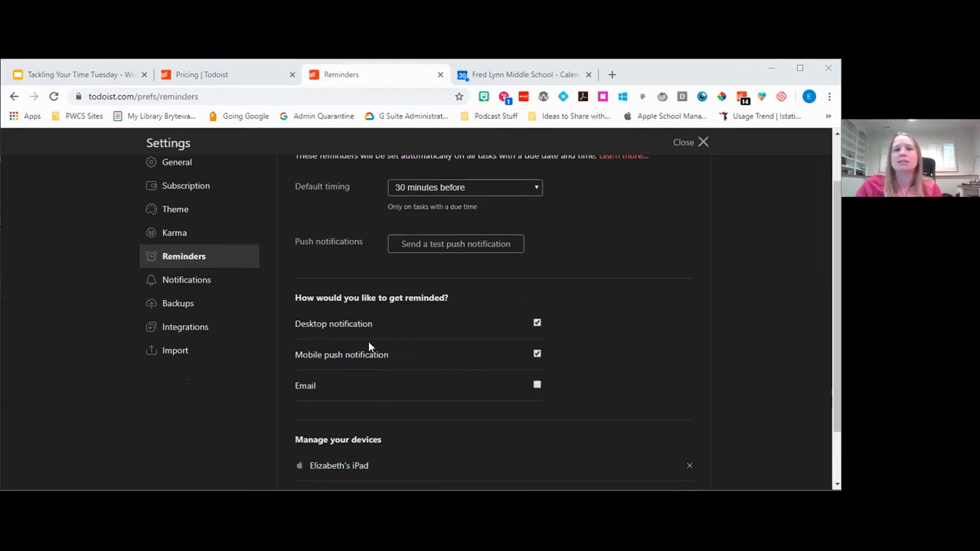
{"action": "scroll", "coordinate": [444, 349], "scroll_direction": "down", "scroll_amount": 1}
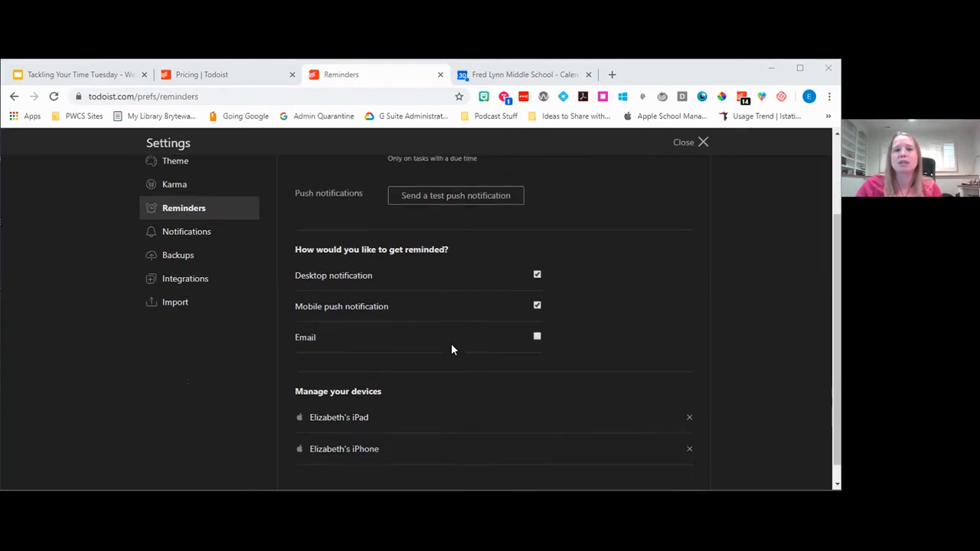
{"action": "scroll", "coordinate": [451, 346], "scroll_direction": "up", "scroll_amount": 2}
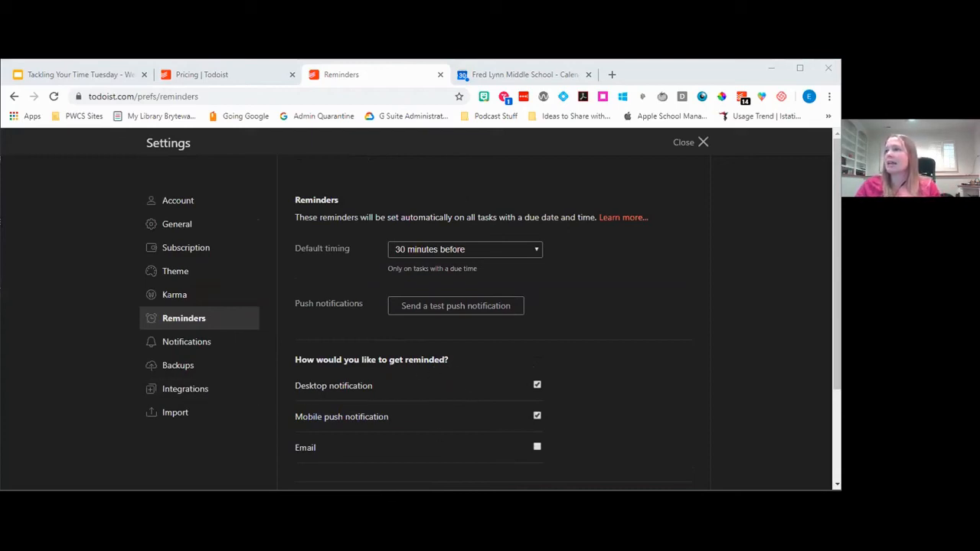
Step: Review the Google Calendar sync and calendar feed options in the integration settings, and close the settings
{"action": "left_click", "coordinate": [206, 388]}
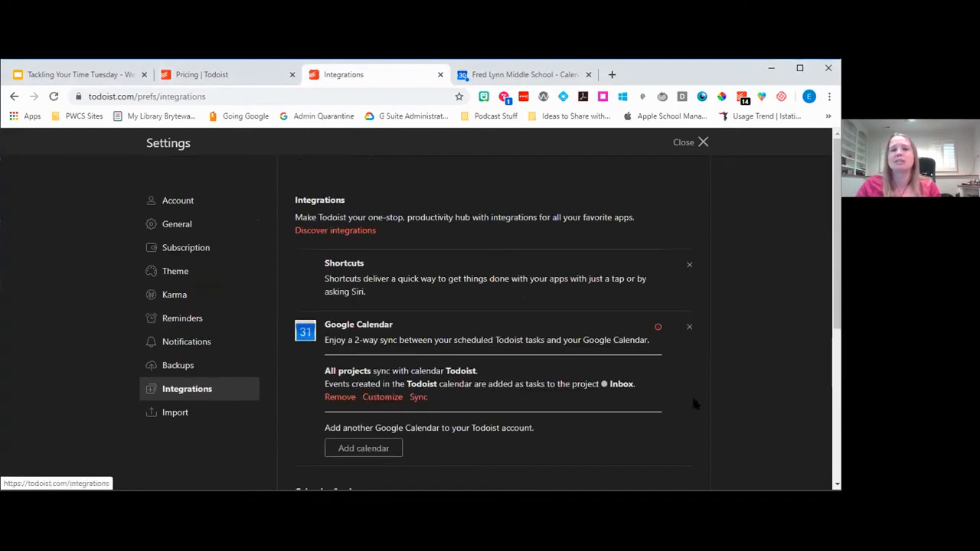
{"action": "scroll", "coordinate": [460, 375], "scroll_direction": "down", "scroll_amount": 2}
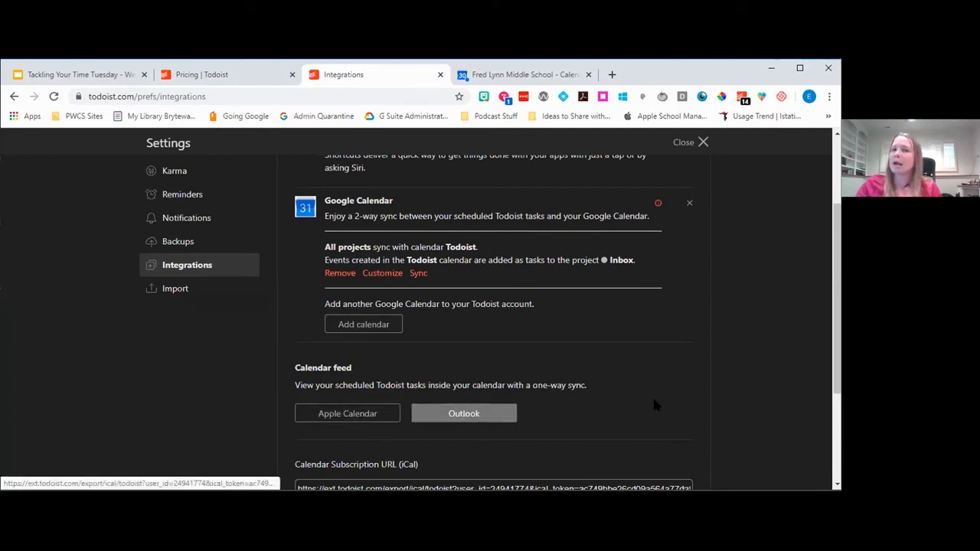
{"action": "scroll", "coordinate": [584, 415], "scroll_direction": "up", "scroll_amount": 2}
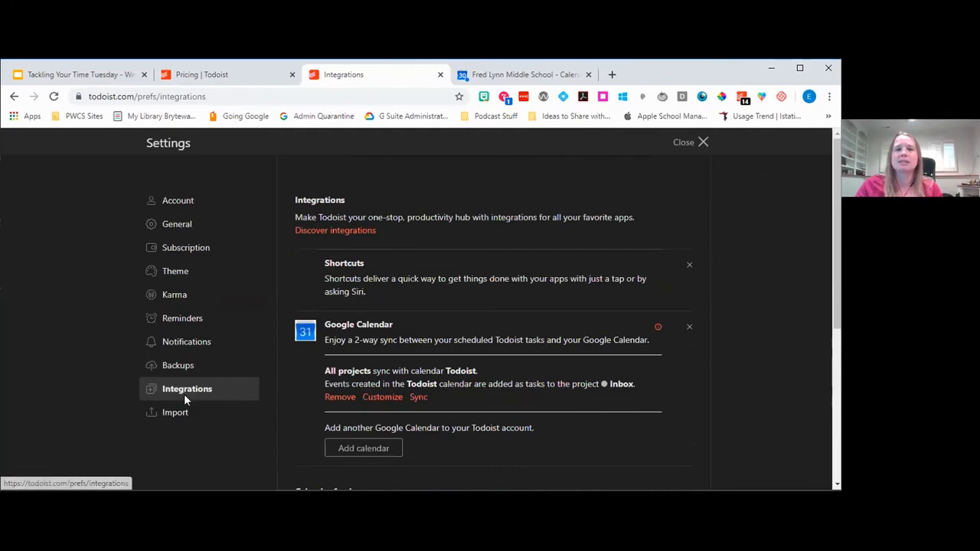
{"action": "left_click", "coordinate": [691, 146]}
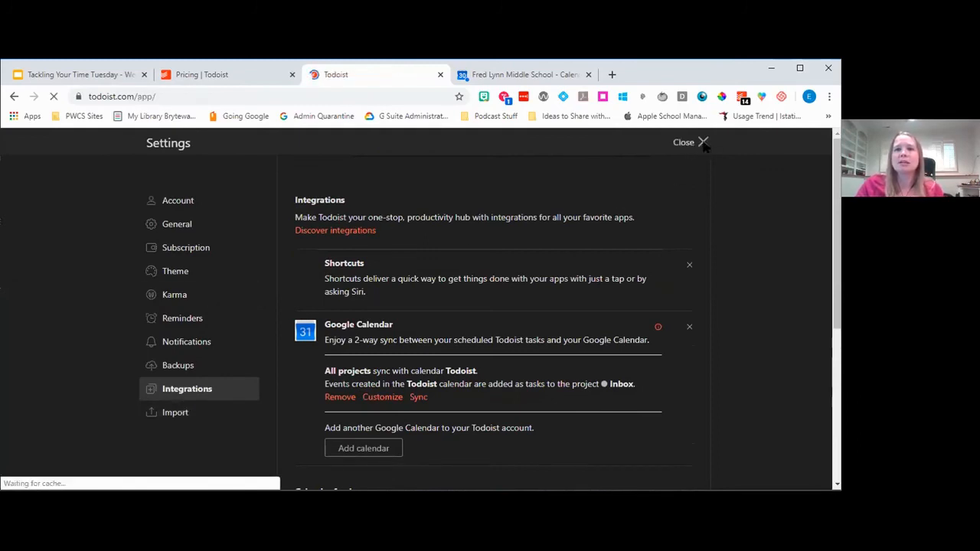
{"action": "left_click", "coordinate": [704, 145]}
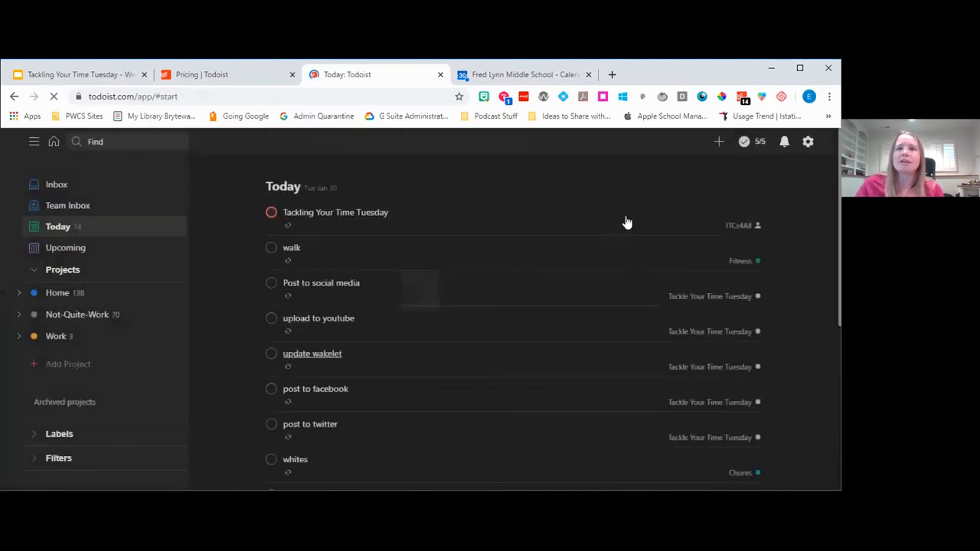
Step: Review the daily goal progress and the Karma level and trend in the productivity overview, and close it
{"action": "left_click", "coordinate": [782, 142]}
{"action": "left_click", "coordinate": [756, 142]}
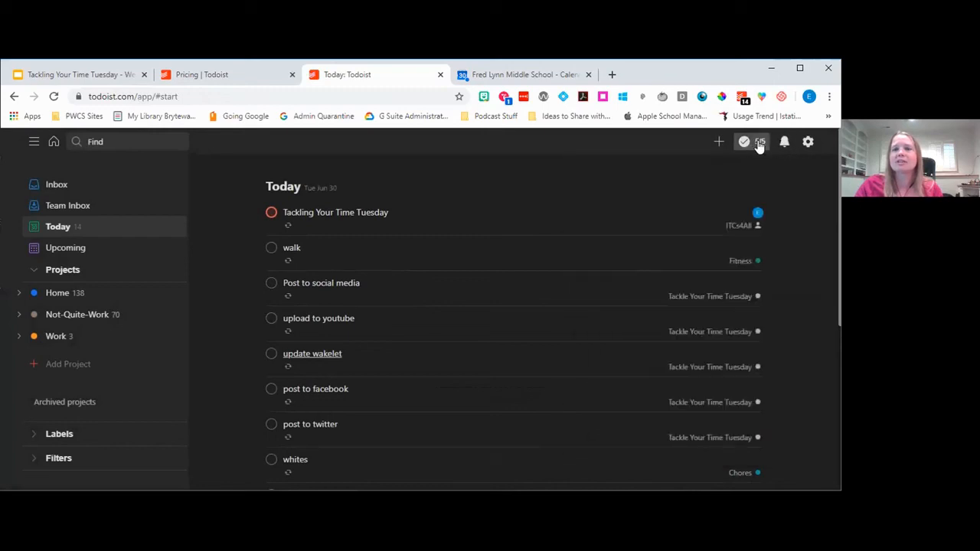
{"action": "left_click", "coordinate": [757, 143]}
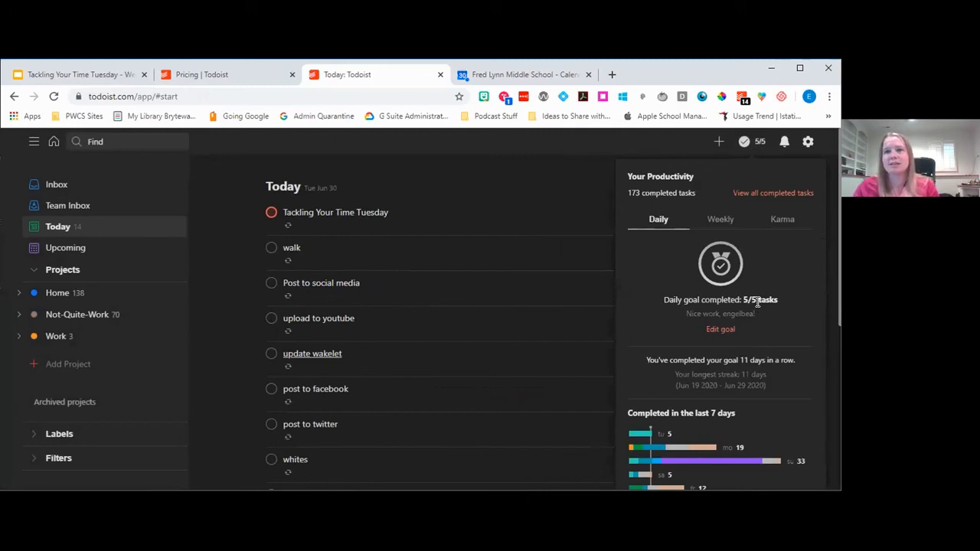
{"action": "scroll", "coordinate": [734, 398], "scroll_direction": "down", "scroll_amount": 3}
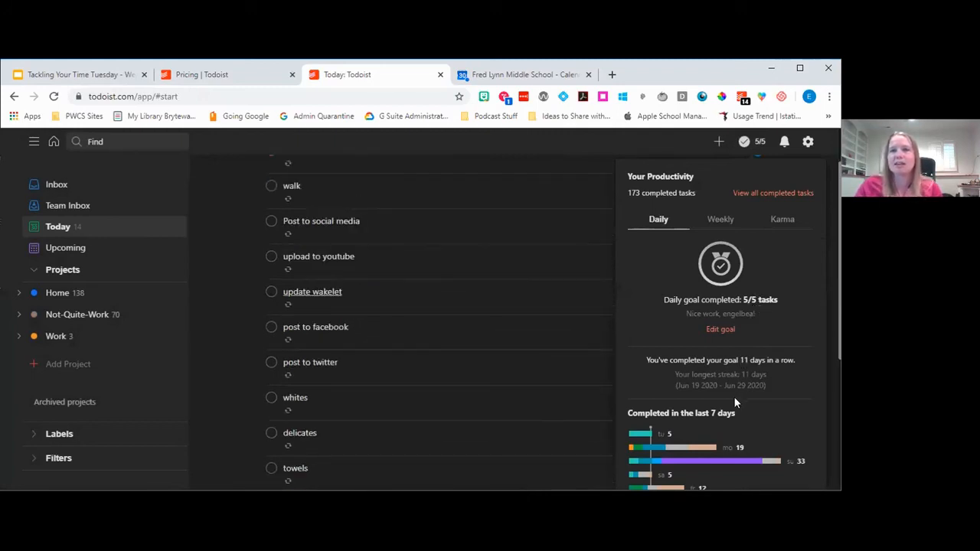
{"action": "scroll", "coordinate": [721, 393], "scroll_direction": "up", "scroll_amount": 3}
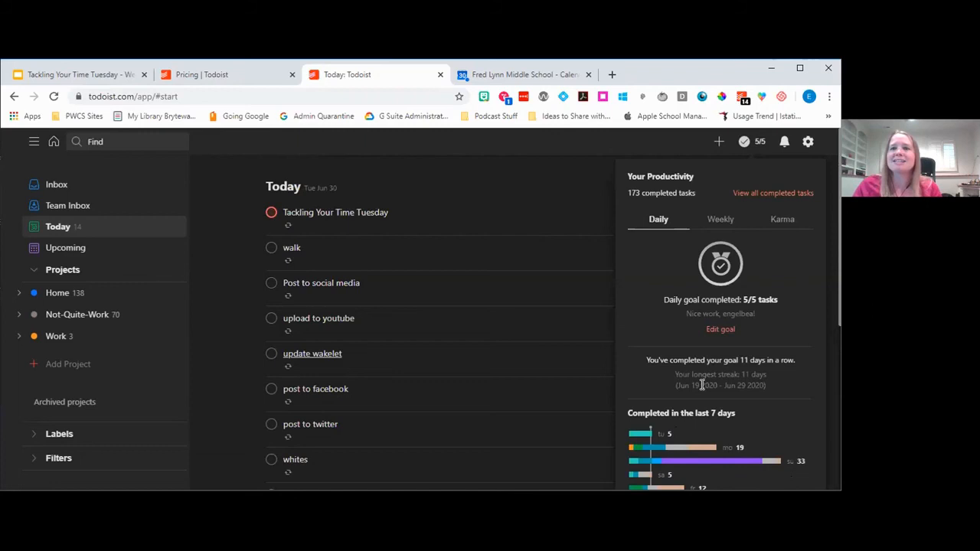
{"action": "left_click", "coordinate": [773, 223]}
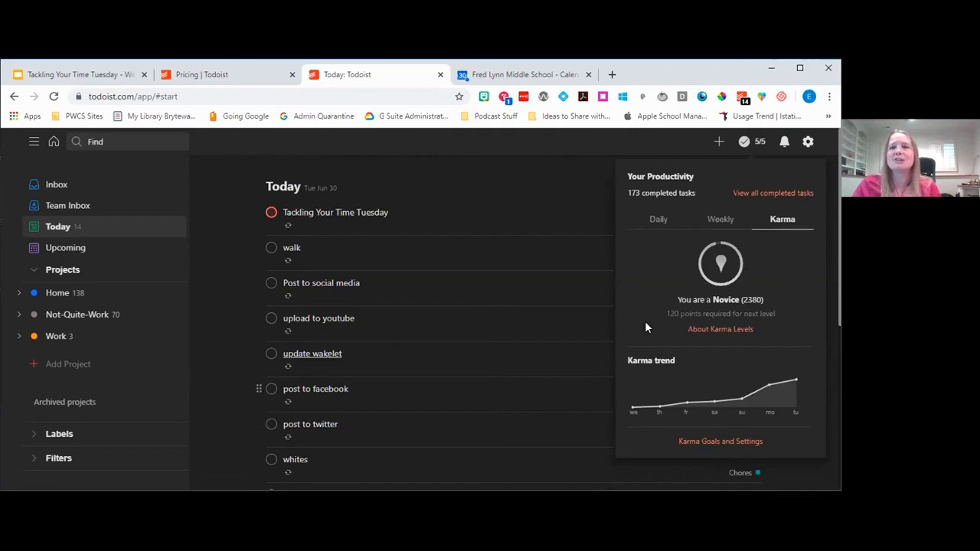
{"action": "left_click", "coordinate": [587, 145]}
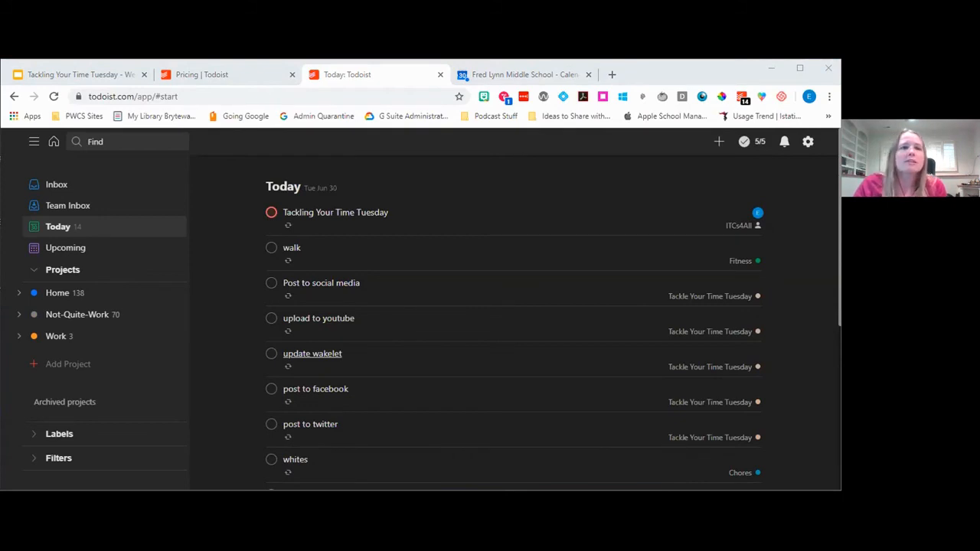
Step: Open the shared ITCs4All project under Not-Quite-Work and review who its Summer Projects tasks are assigned to
{"action": "left_click", "coordinate": [25, 313]}
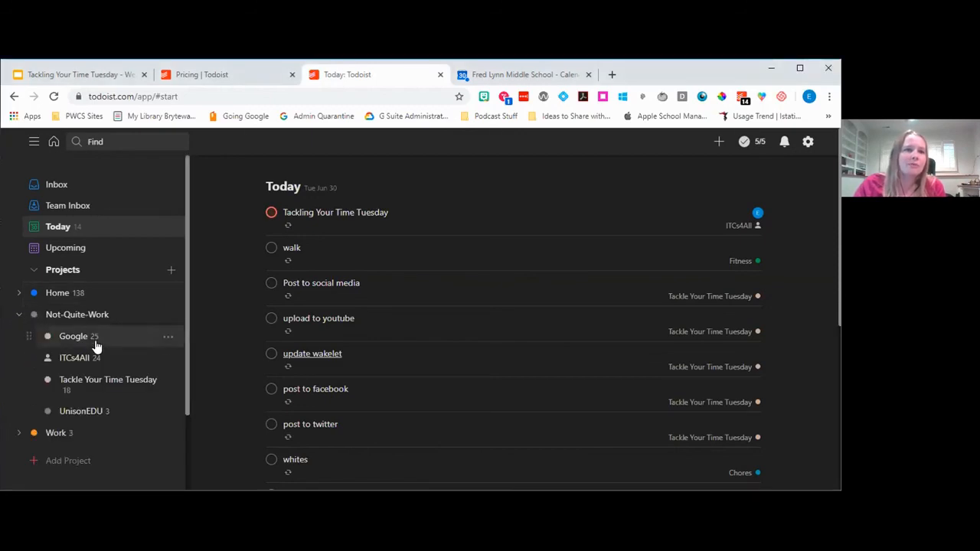
{"action": "left_click", "coordinate": [108, 362]}
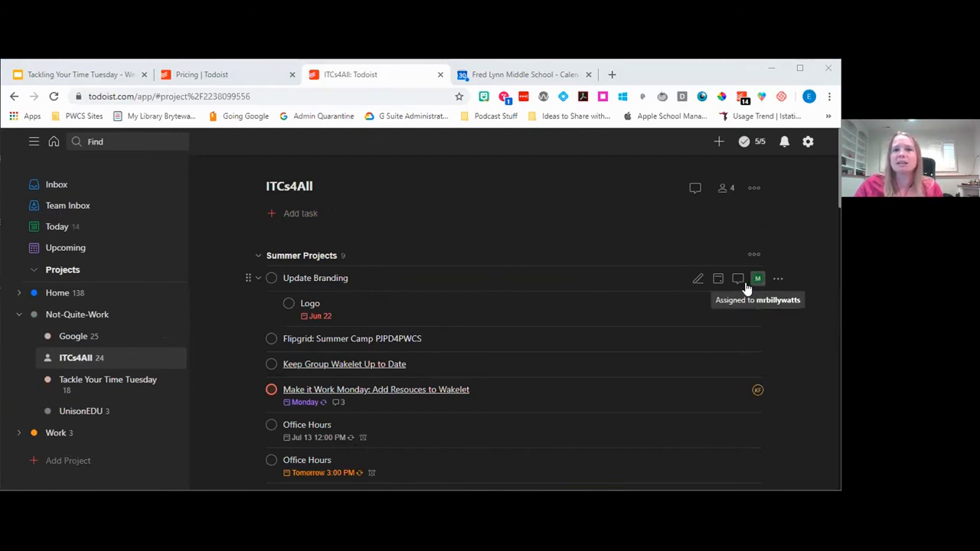
{"action": "mouse_move", "coordinate": [321, 325]}
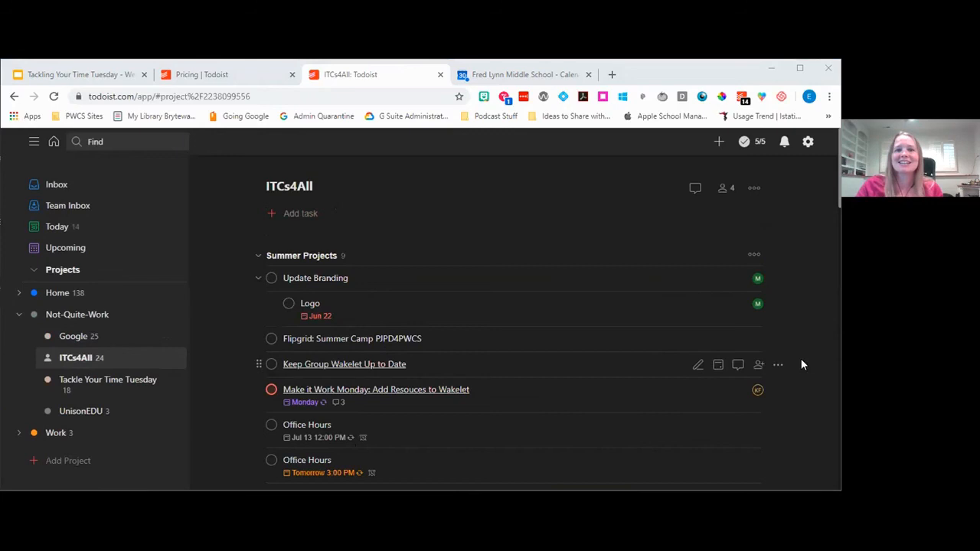
{"action": "scroll", "coordinate": [801, 369], "scroll_direction": "down", "scroll_amount": 1}
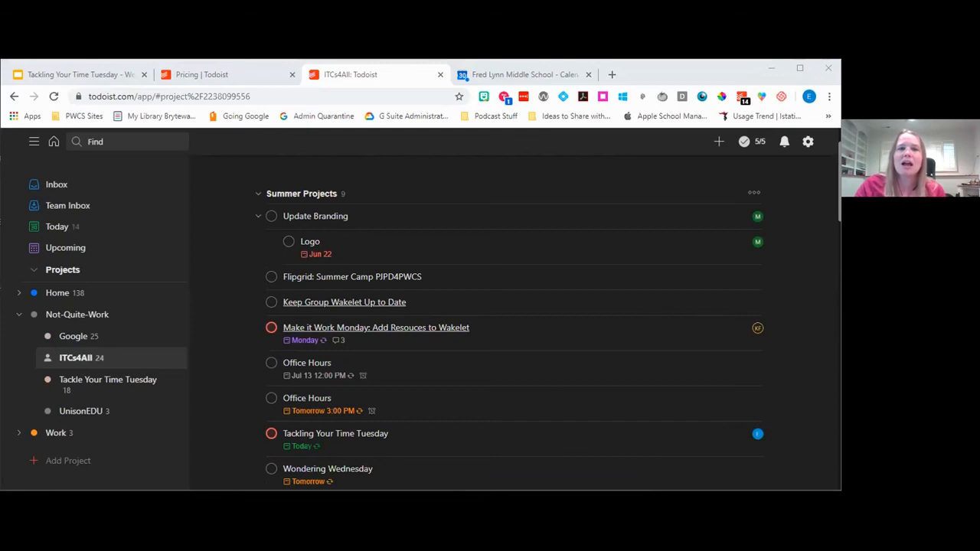
{"action": "scroll", "coordinate": [372, 295], "scroll_direction": "down", "scroll_amount": 1}
{"action": "scroll", "coordinate": [372, 295], "scroll_direction": "up", "scroll_amount": 1}
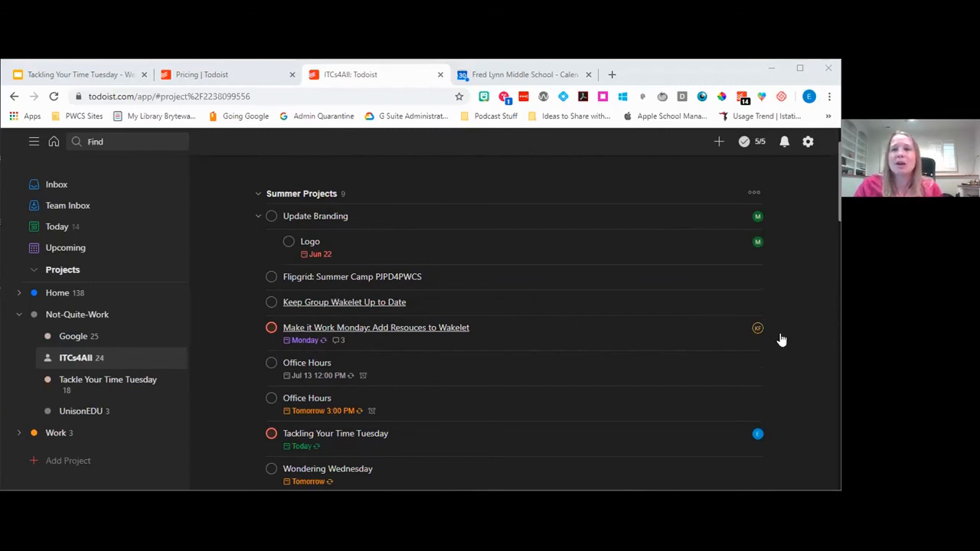
Step: Open the Todoist project templates gallery and look over the featured templates and the categories
{"action": "left_click", "coordinate": [806, 145]}
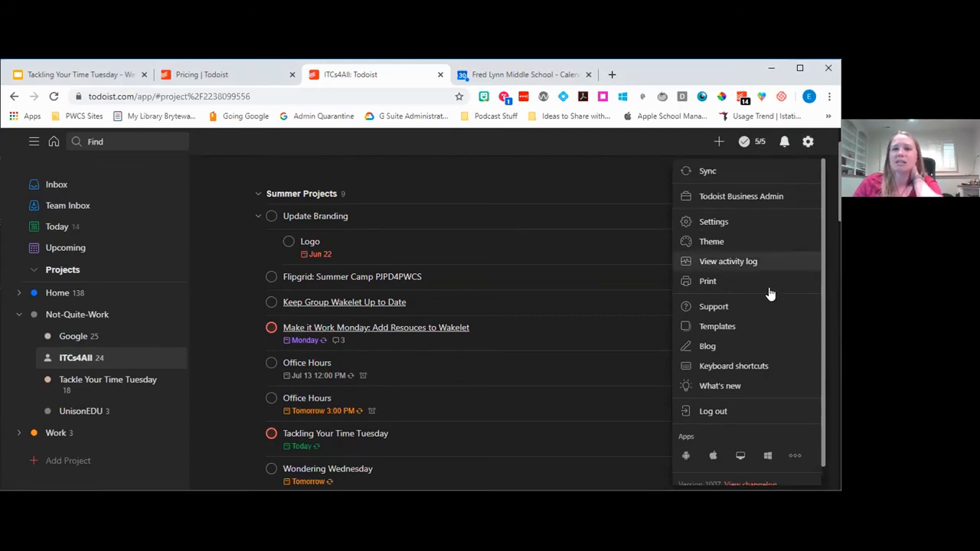
{"action": "left_click", "coordinate": [763, 329]}
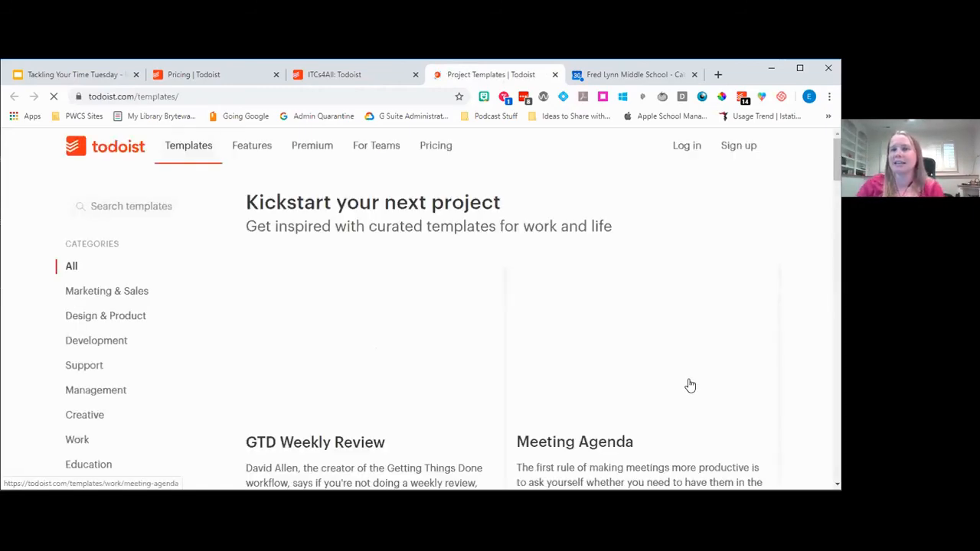
{"action": "scroll", "coordinate": [623, 382], "scroll_direction": "down", "scroll_amount": 1}
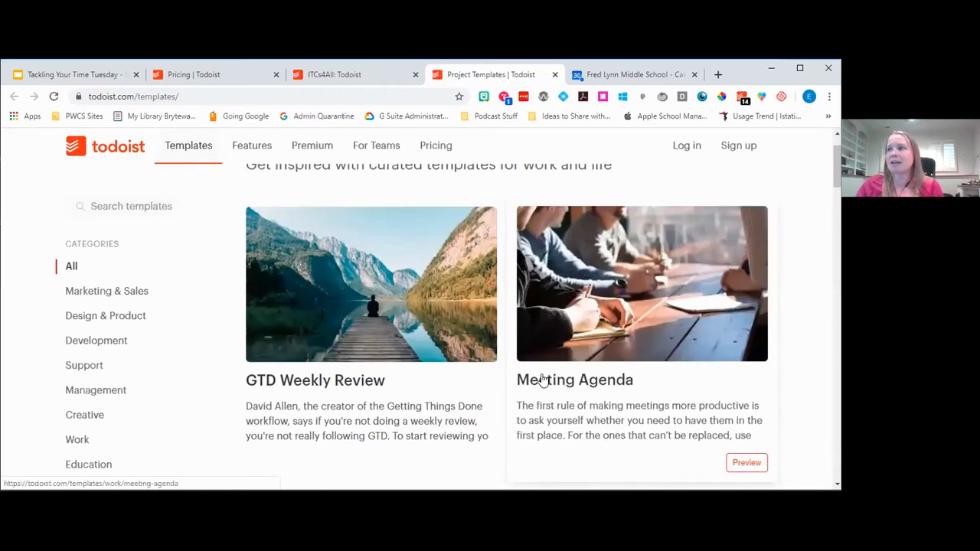
{"action": "scroll", "coordinate": [542, 380], "scroll_direction": "down", "scroll_amount": 1}
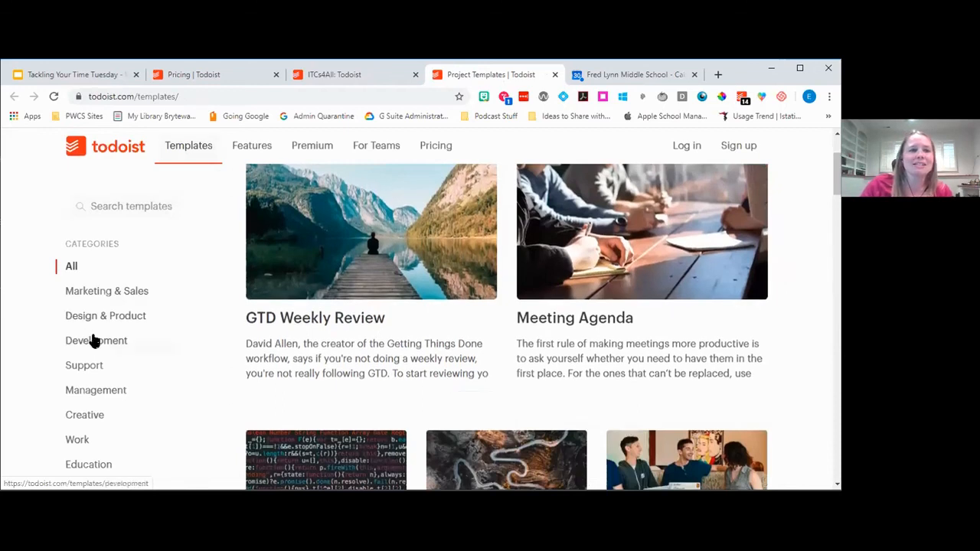
{"action": "scroll", "coordinate": [96, 406], "scroll_direction": "down", "scroll_amount": 2}
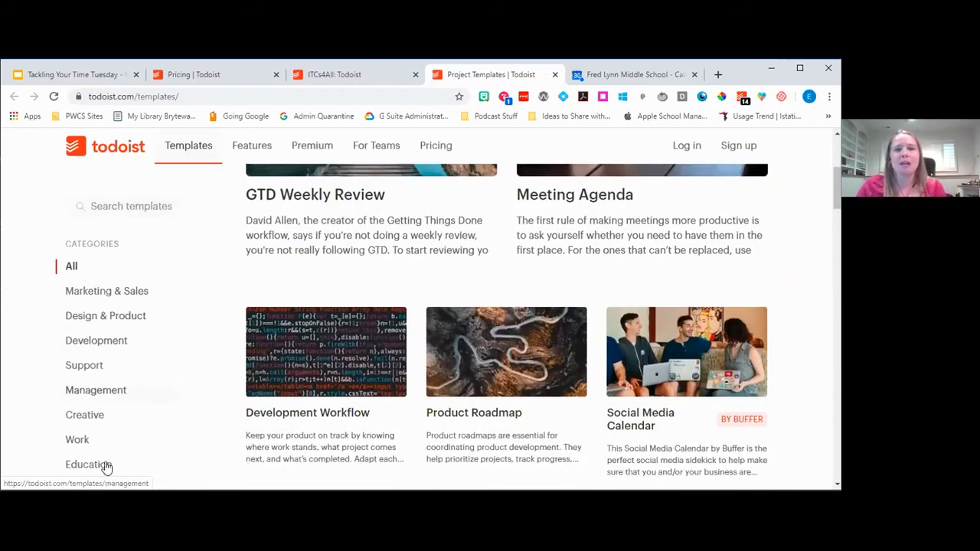
Step: Preview the Language Learning template from the Education category and read through its sections and tasks
{"action": "left_click", "coordinate": [104, 465]}
{"action": "scroll", "coordinate": [600, 420], "scroll_direction": "down", "scroll_amount": 1}
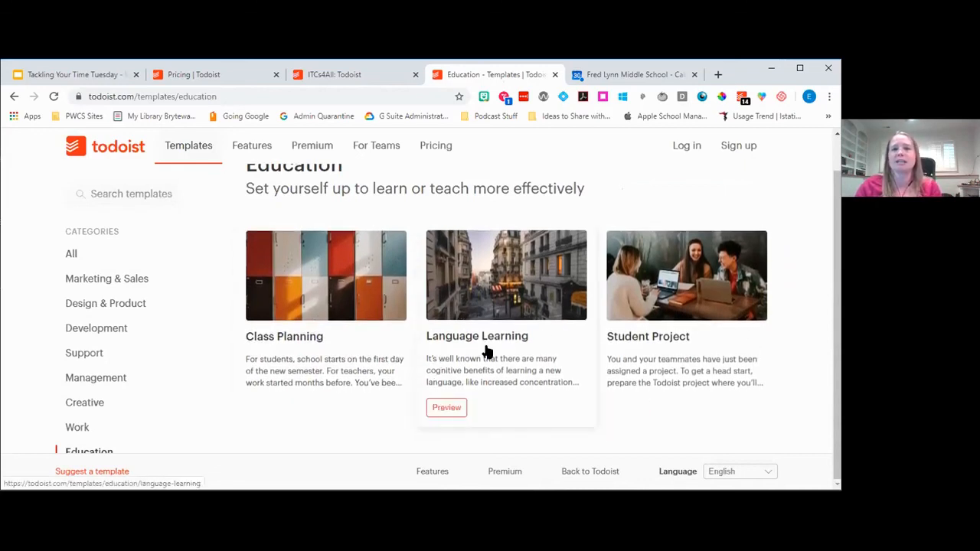
{"action": "left_click", "coordinate": [456, 413]}
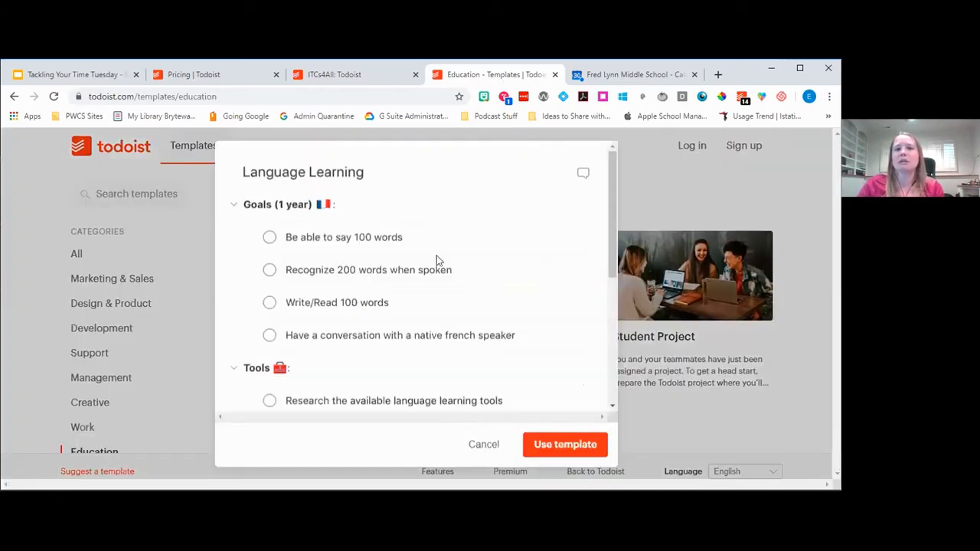
{"action": "scroll", "coordinate": [451, 291], "scroll_direction": "down", "scroll_amount": 3}
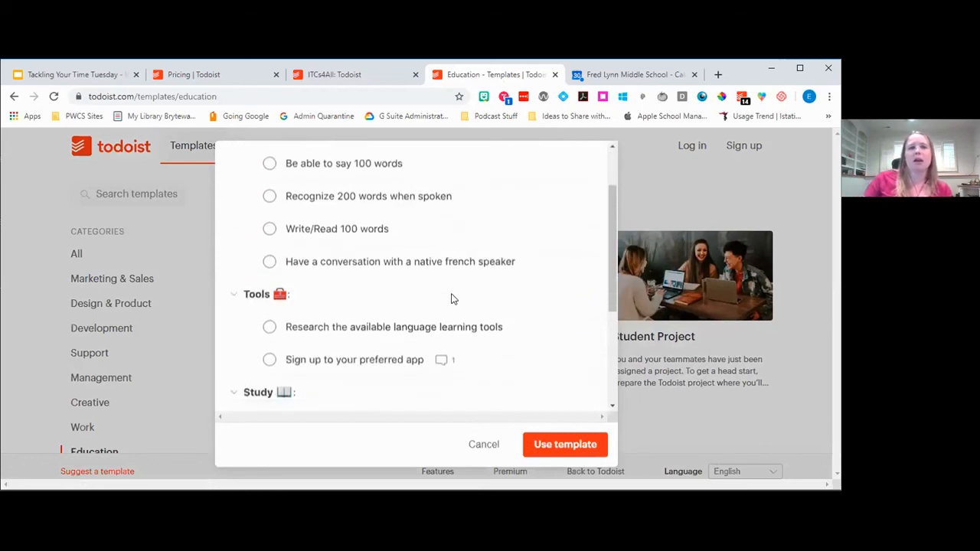
{"action": "scroll", "coordinate": [451, 306], "scroll_direction": "down", "scroll_amount": 2}
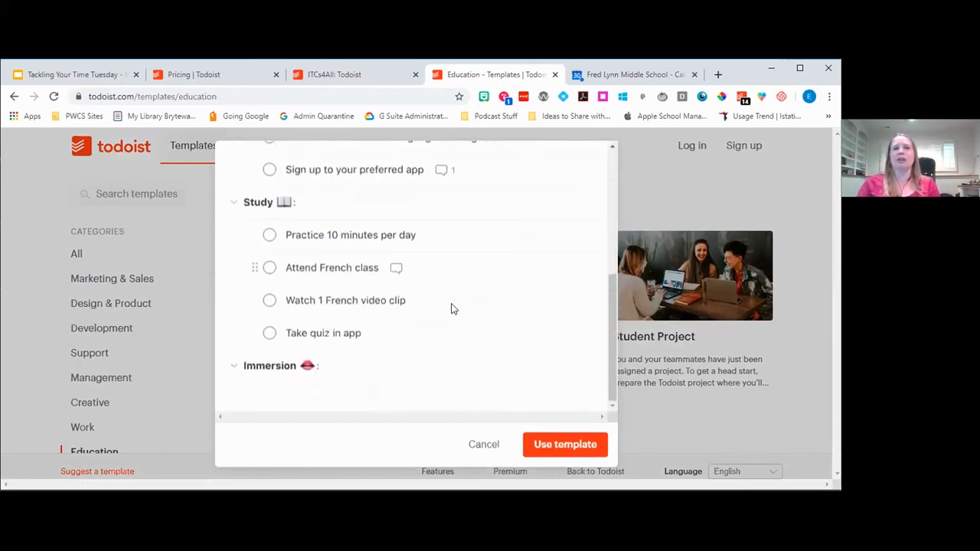
{"action": "scroll", "coordinate": [430, 372], "scroll_direction": "up", "scroll_amount": 4}
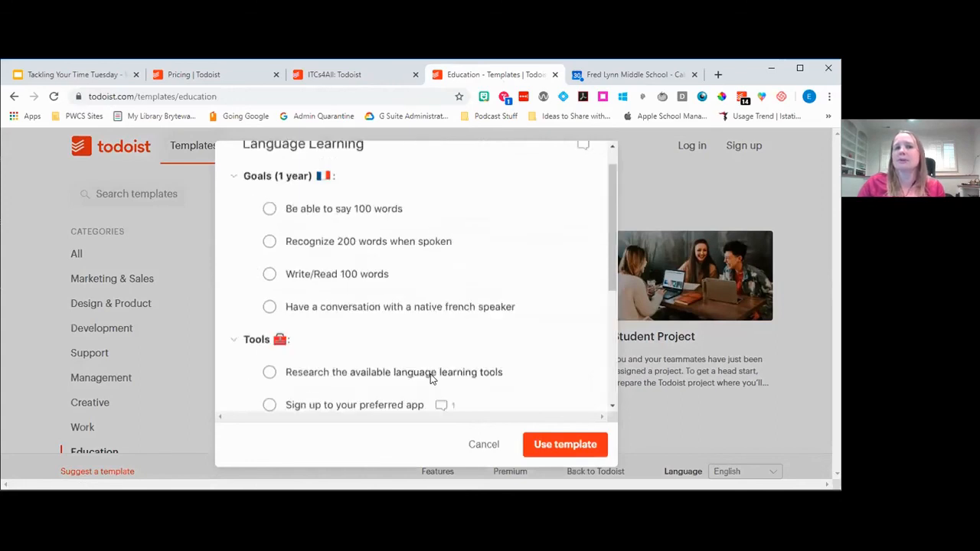
{"action": "scroll", "coordinate": [428, 344], "scroll_direction": "down", "scroll_amount": 4}
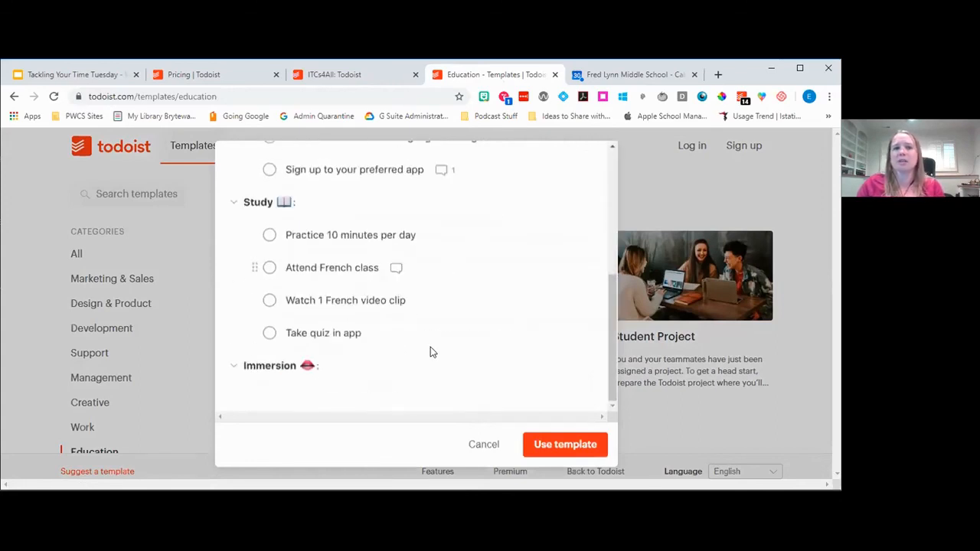
Step: Add the Language Learning template to the project list and look through the new project's tasks
{"action": "left_click", "coordinate": [564, 444]}
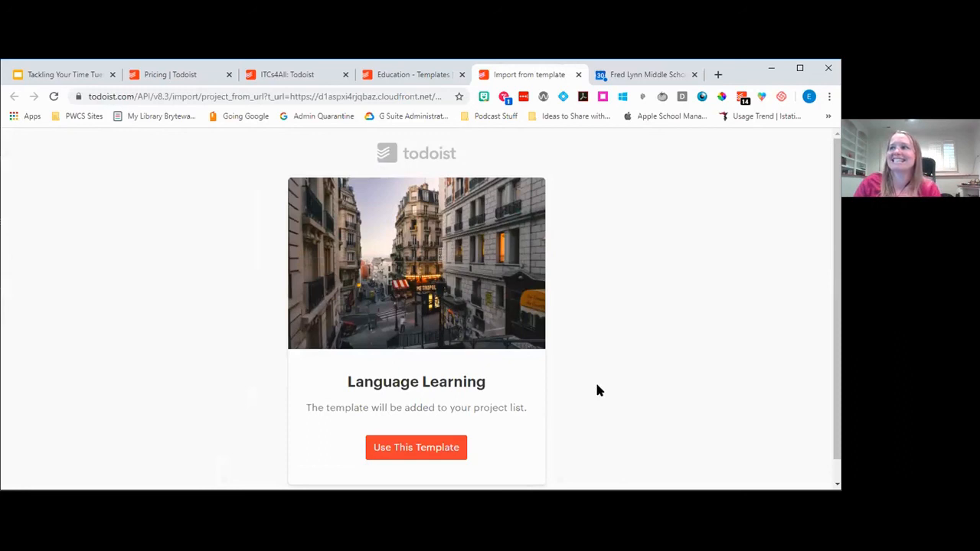
{"action": "left_click", "coordinate": [420, 455]}
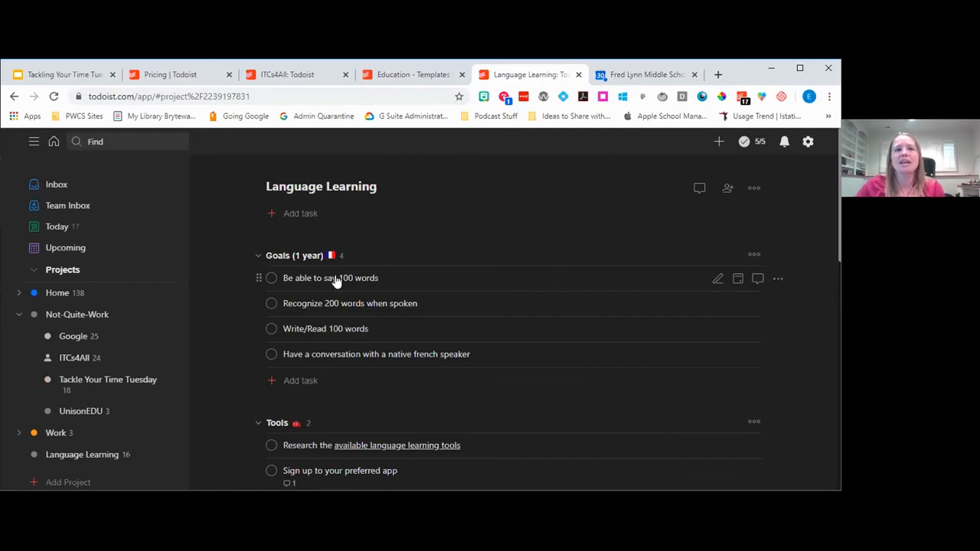
{"action": "scroll", "coordinate": [355, 331], "scroll_direction": "down", "scroll_amount": 1}
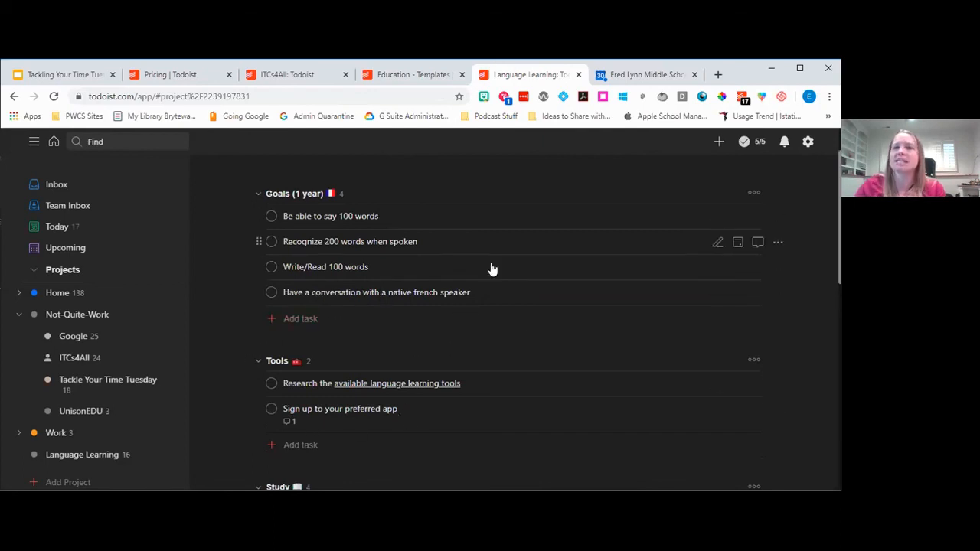
{"action": "scroll", "coordinate": [499, 360], "scroll_direction": "down", "scroll_amount": 4}
{"action": "scroll", "coordinate": [499, 392], "scroll_direction": "up", "scroll_amount": 5}
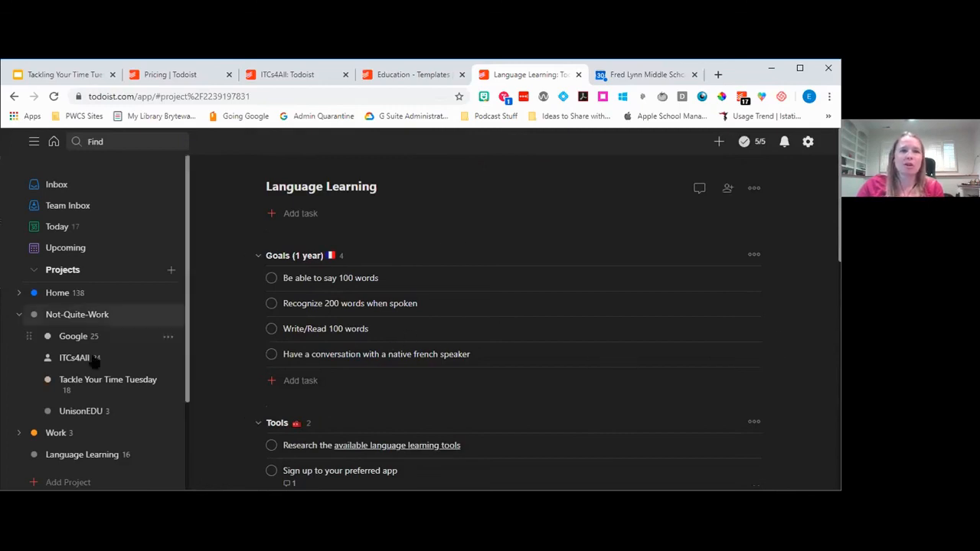
Step: Move the Language Learning project into the Home project and expand Home to check its subprojects
{"action": "left_click_drag", "start_coordinate": [14, 453], "coordinate": [60, 244]}
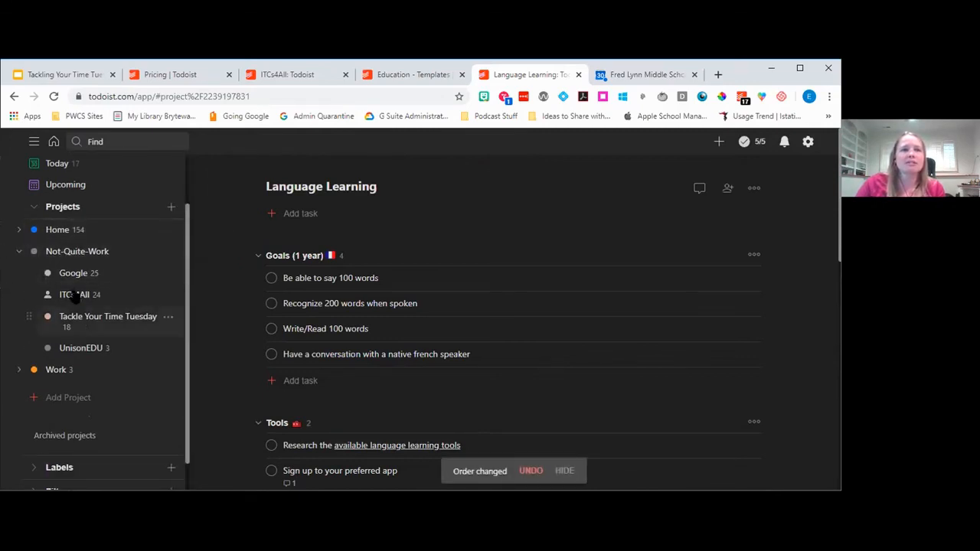
{"action": "left_click", "coordinate": [19, 230]}
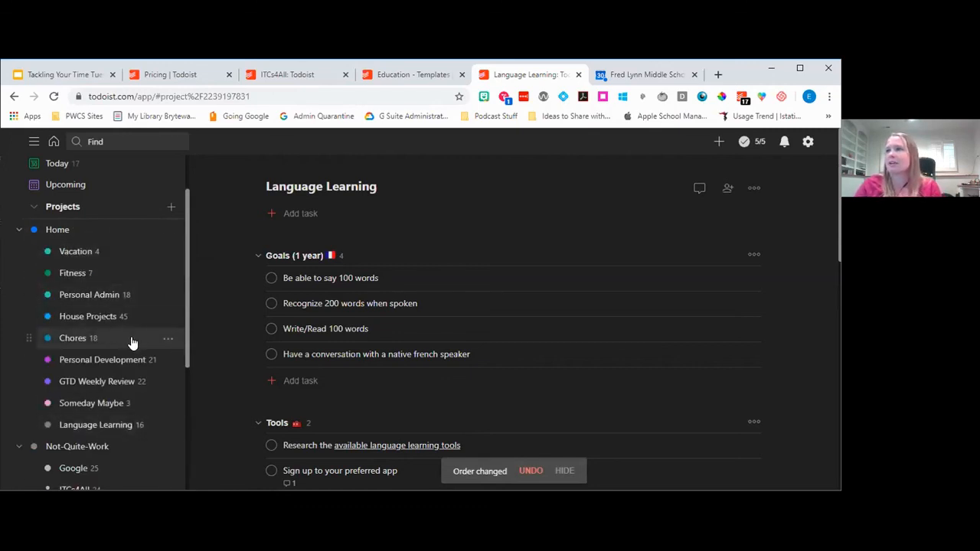
{"action": "scroll", "coordinate": [111, 347], "scroll_direction": "down", "scroll_amount": 2}
{"action": "scroll", "coordinate": [111, 347], "scroll_direction": "down", "scroll_amount": 1}
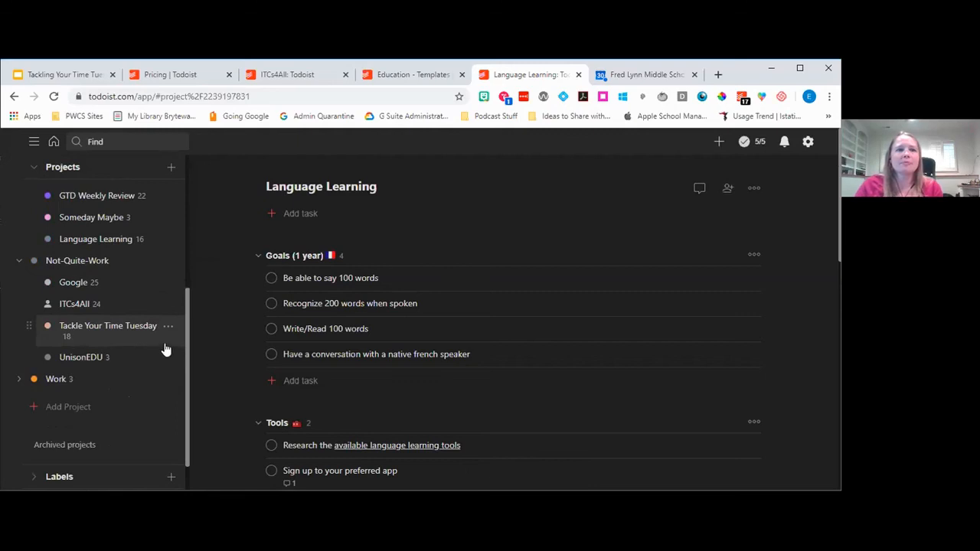